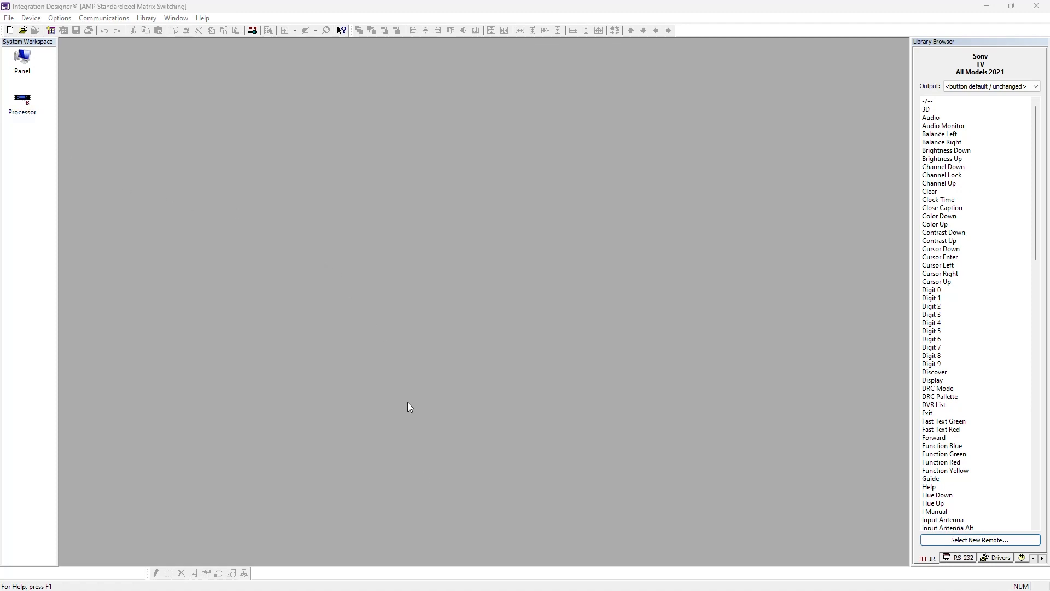
- Switch to Chrome and open the RTI section under Control Systems on the Just Add Power support site
{"action": "mouse_move", "coordinate": [501, 586]}
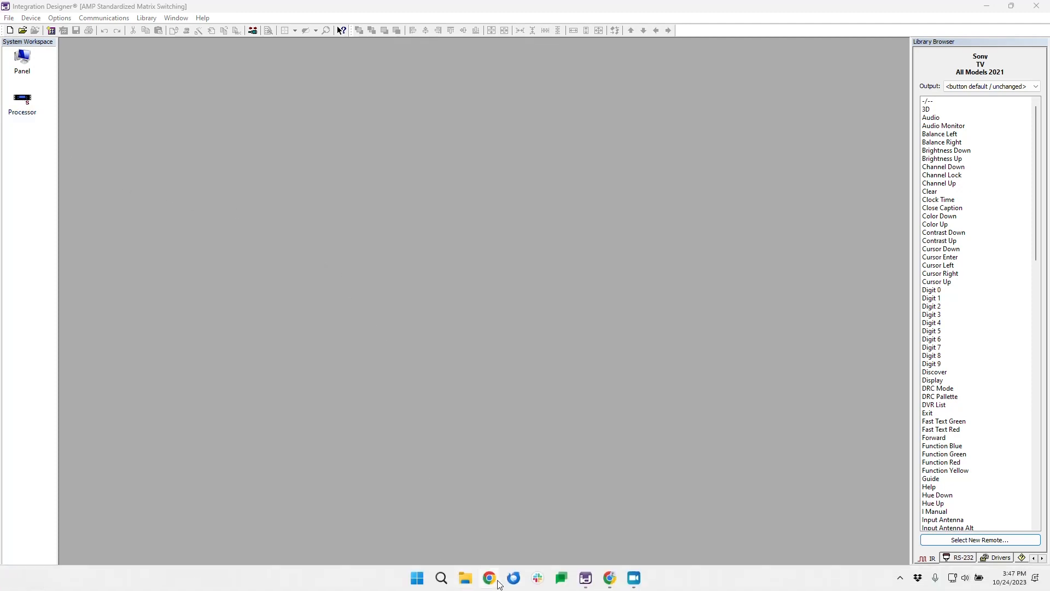
{"action": "left_click", "coordinate": [610, 579]}
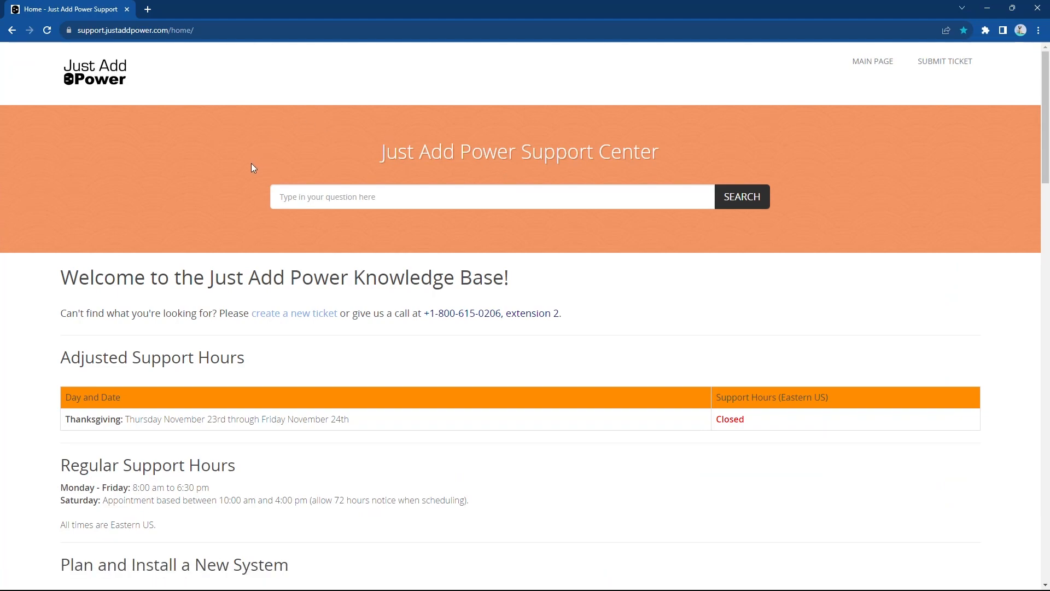
{"action": "scroll", "coordinate": [243, 163], "scroll_direction": "down", "scroll_amount": 15}
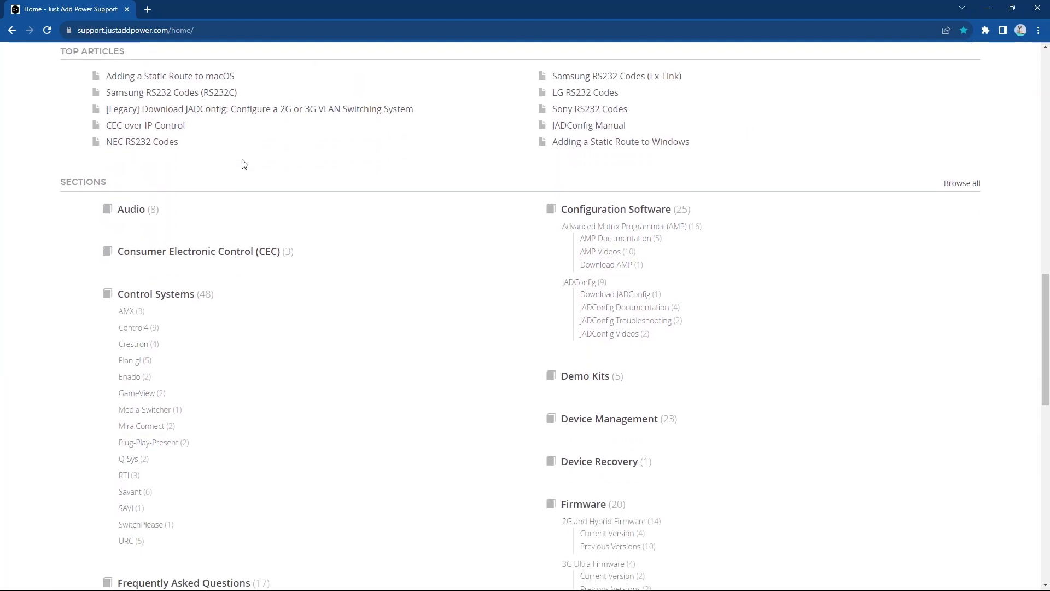
{"action": "scroll", "coordinate": [244, 164], "scroll_direction": "down", "scroll_amount": 1}
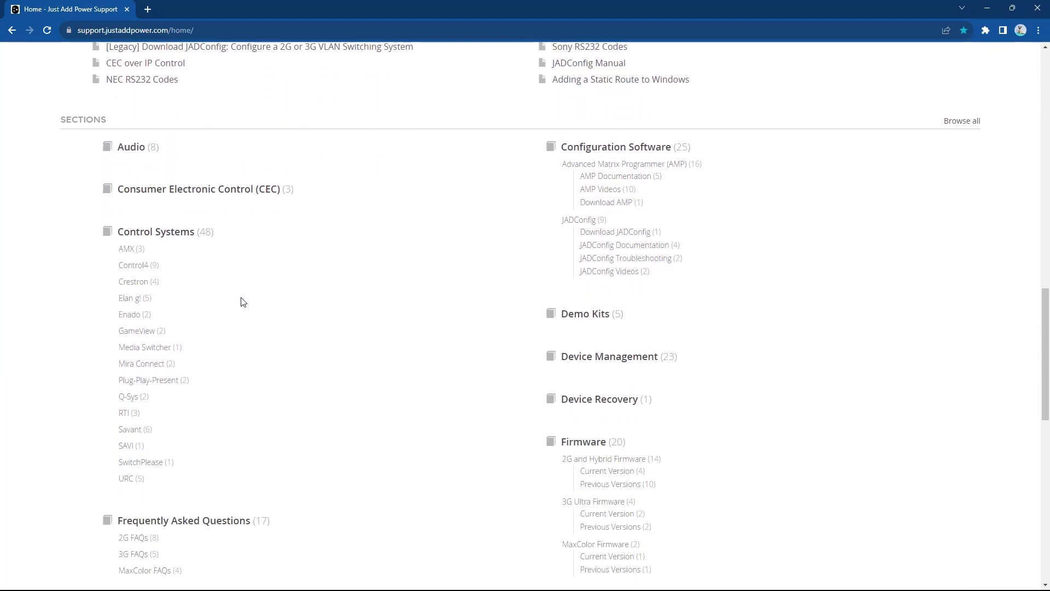
{"action": "left_click", "coordinate": [128, 415]}
{"action": "scroll", "coordinate": [129, 415], "scroll_direction": "down", "scroll_amount": 1}
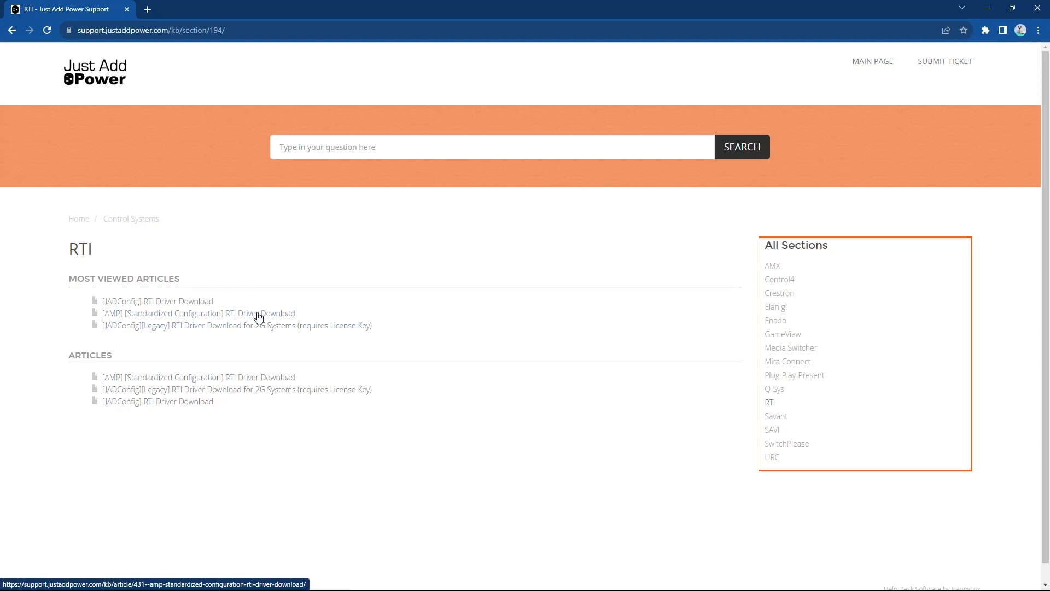
- Open the [AMP] [Standardized Configuration] RTI Driver Download article and download the RTI AMP VLAN Driver
{"action": "left_click", "coordinate": [279, 317]}
{"action": "scroll", "coordinate": [350, 289], "scroll_direction": "down", "scroll_amount": 2}
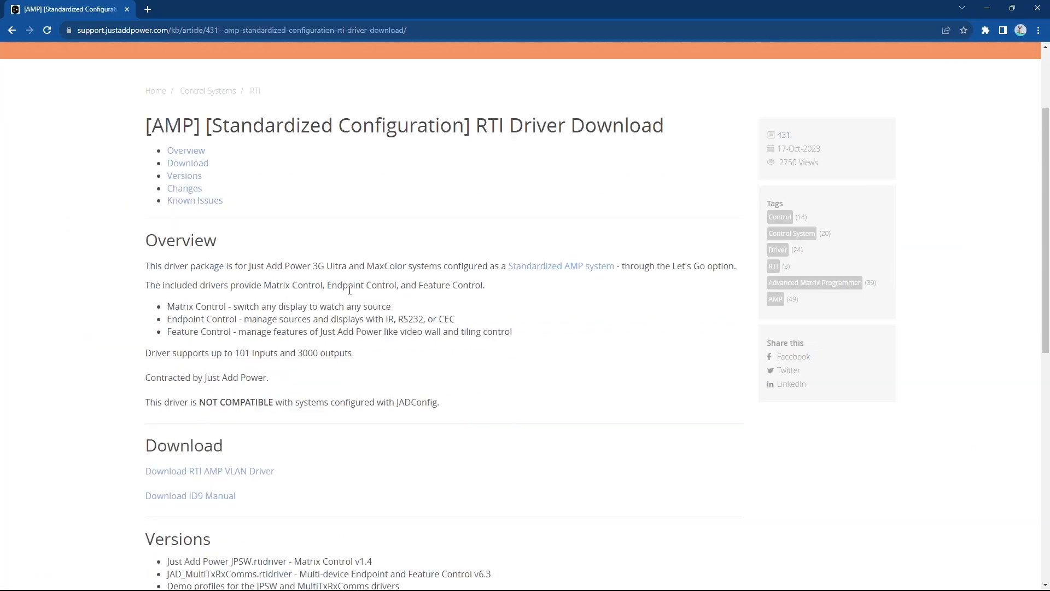
{"action": "scroll", "coordinate": [349, 290], "scroll_direction": "down", "scroll_amount": 3}
{"action": "left_click", "coordinate": [233, 329]}
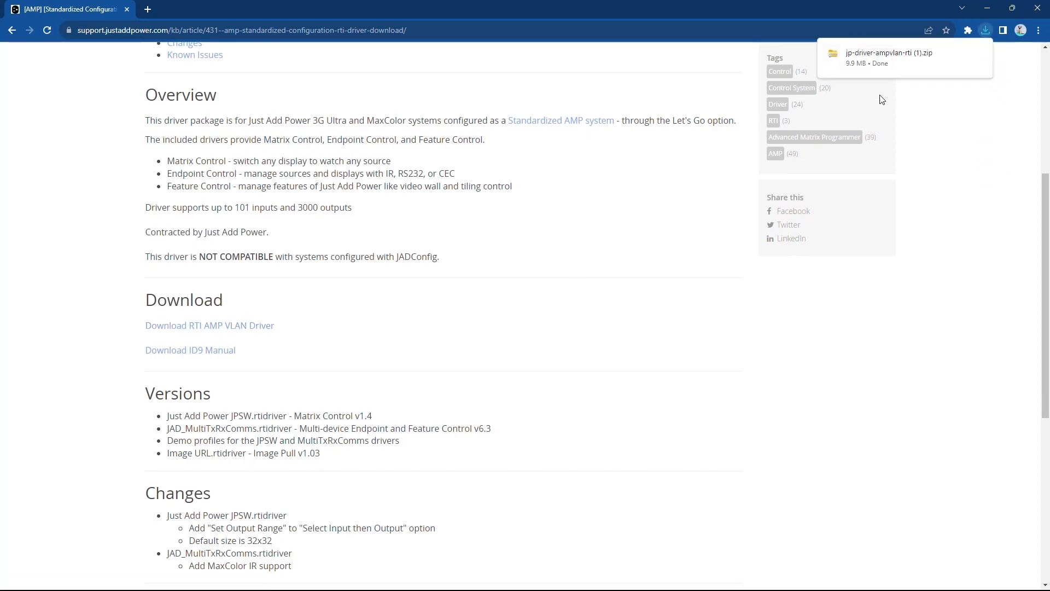
- Show the downloaded jp-driver-ampvlan-rti (1) archive in its folder, open it and select both driver folders and Image URL.rtidriver
{"action": "left_click", "coordinate": [961, 53]}
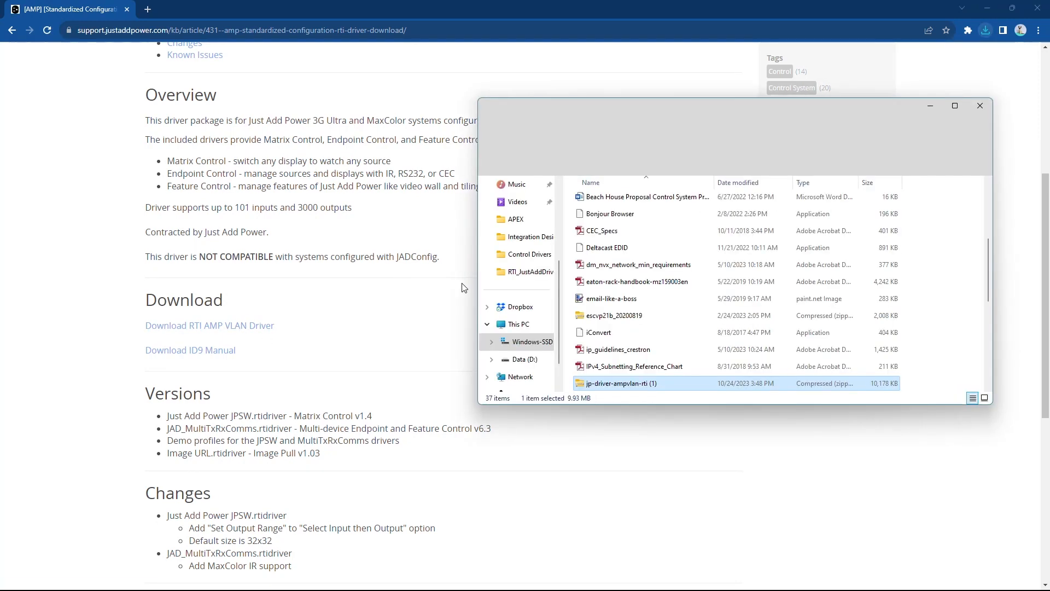
{"action": "double_click", "coordinate": [651, 382]}
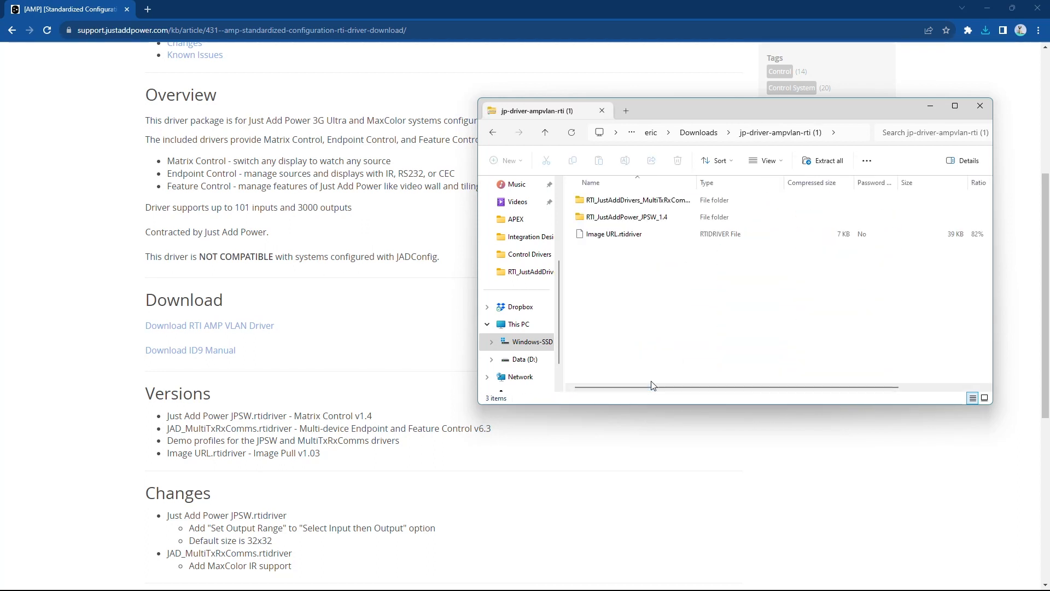
{"action": "left_click_drag", "start_coordinate": [661, 288], "coordinate": [622, 198]}
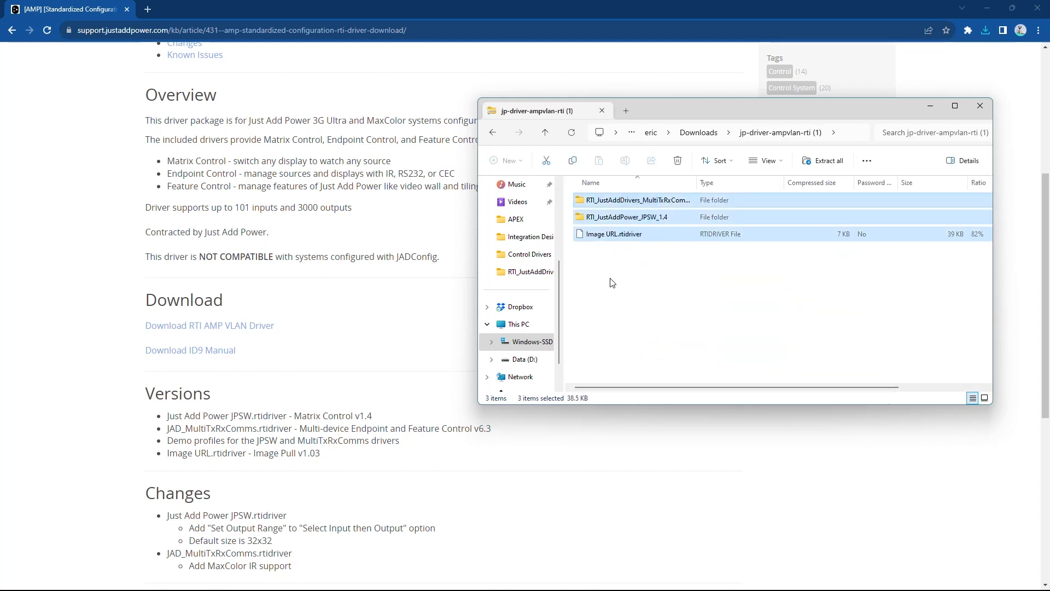
- Open Control Drivers in the Integration Designer documents folder and locate the RTI_JustAddDrivers_MultiTxRxComms_6.3 and RTI_JustAddPower_JPSW_1.4 folders
{"action": "left_click", "coordinate": [528, 236]}
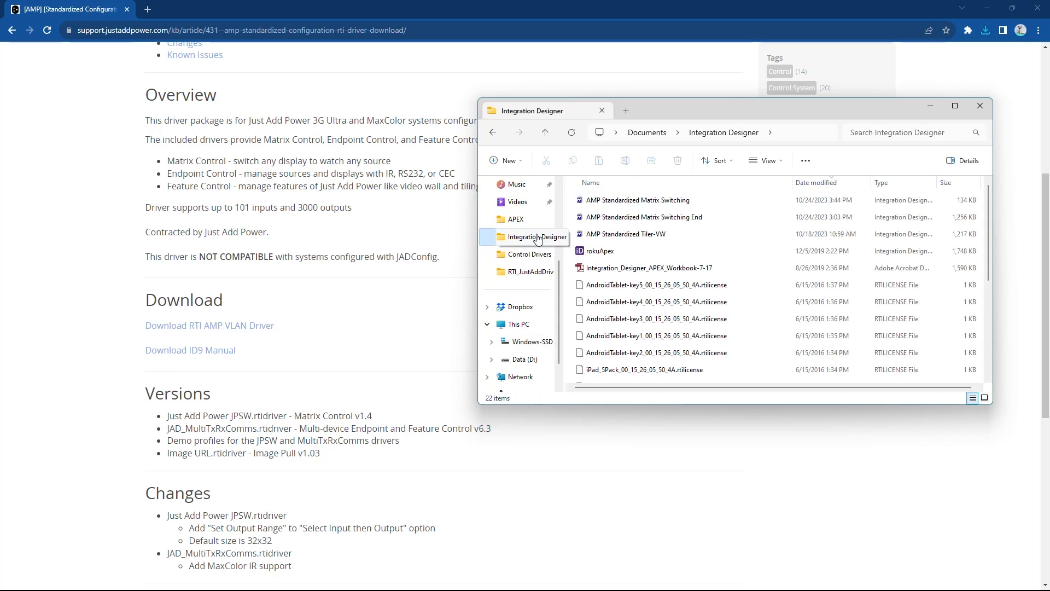
{"action": "left_click", "coordinate": [710, 185]}
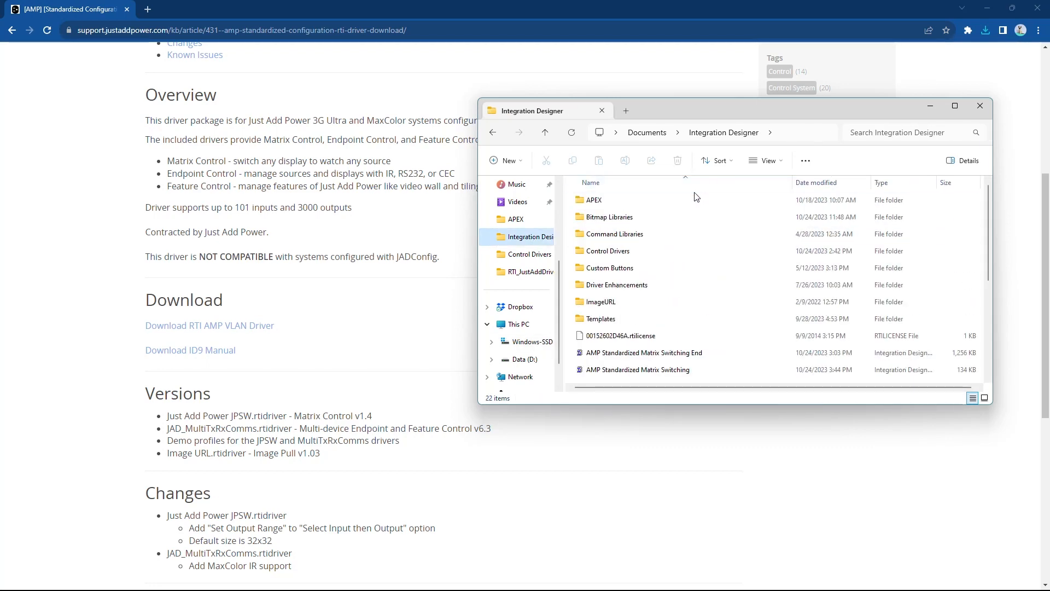
{"action": "double_click", "coordinate": [619, 250]}
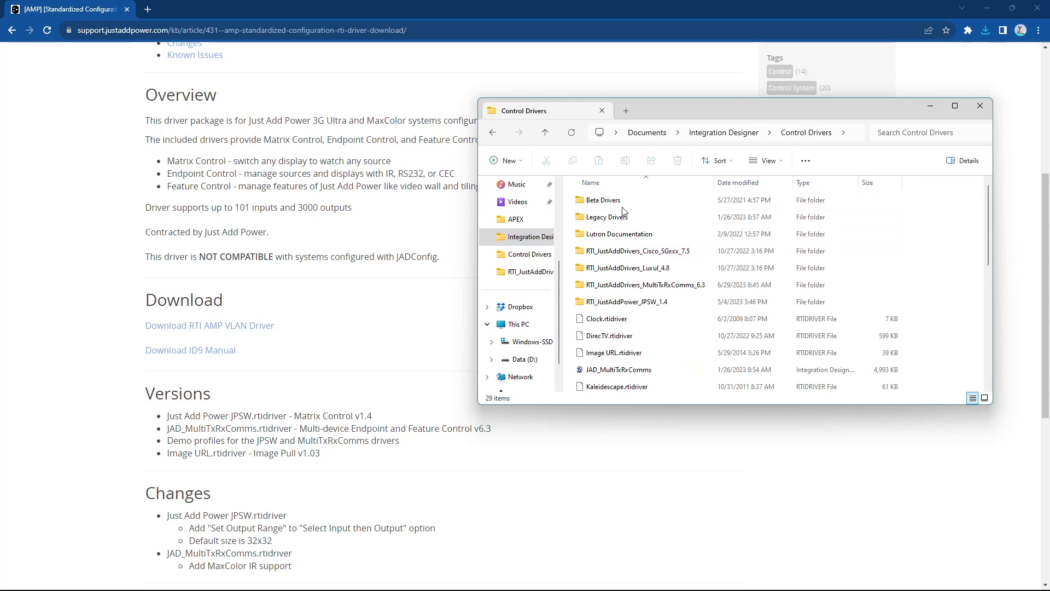
{"action": "left_click", "coordinate": [652, 285]}
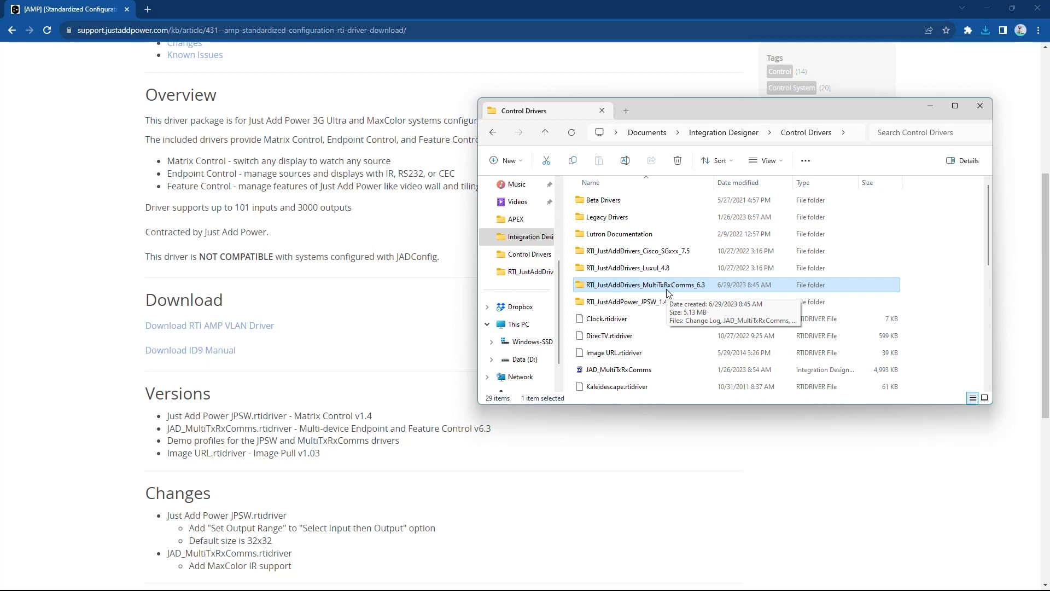
{"action": "left_click", "coordinate": [665, 302]}
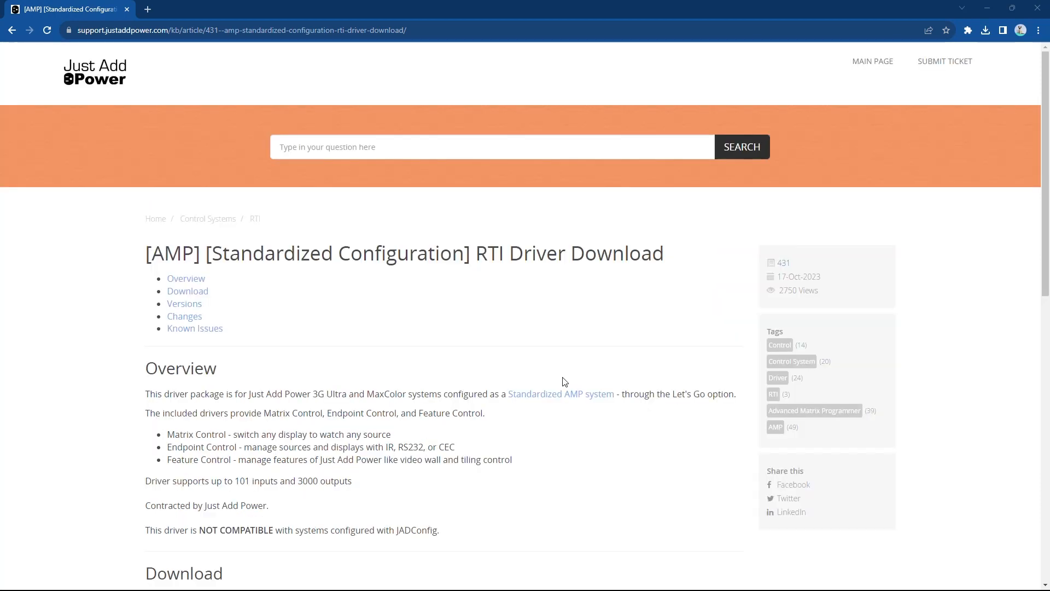
- Minimize Chrome, switch to Integration Designer, and open the Processor's driver list, moving its window to the workspace's upper-left corner
{"action": "left_click", "coordinate": [988, 9]}
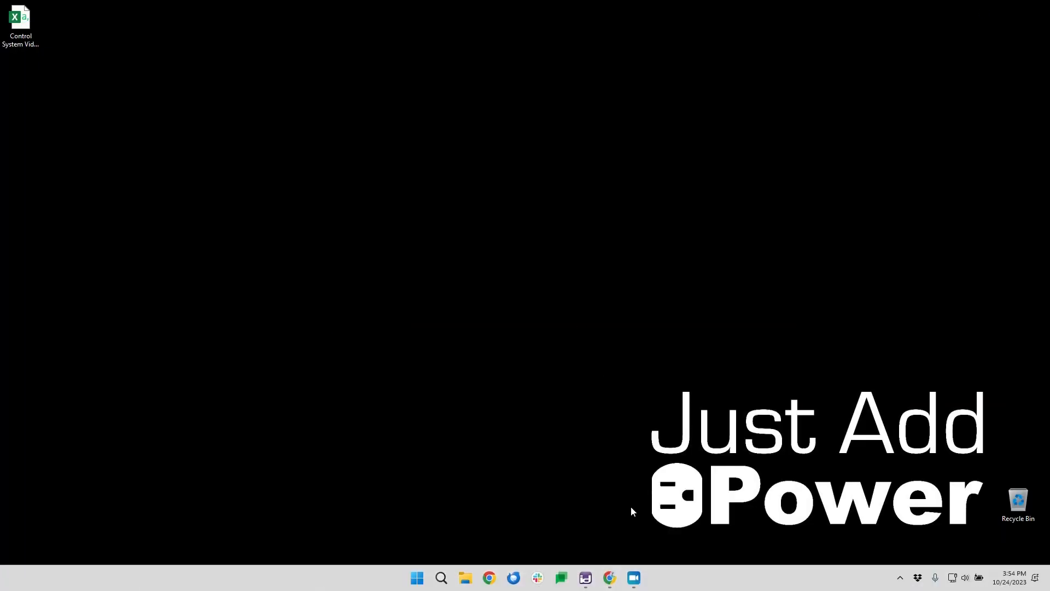
{"action": "left_click", "coordinate": [586, 579]}
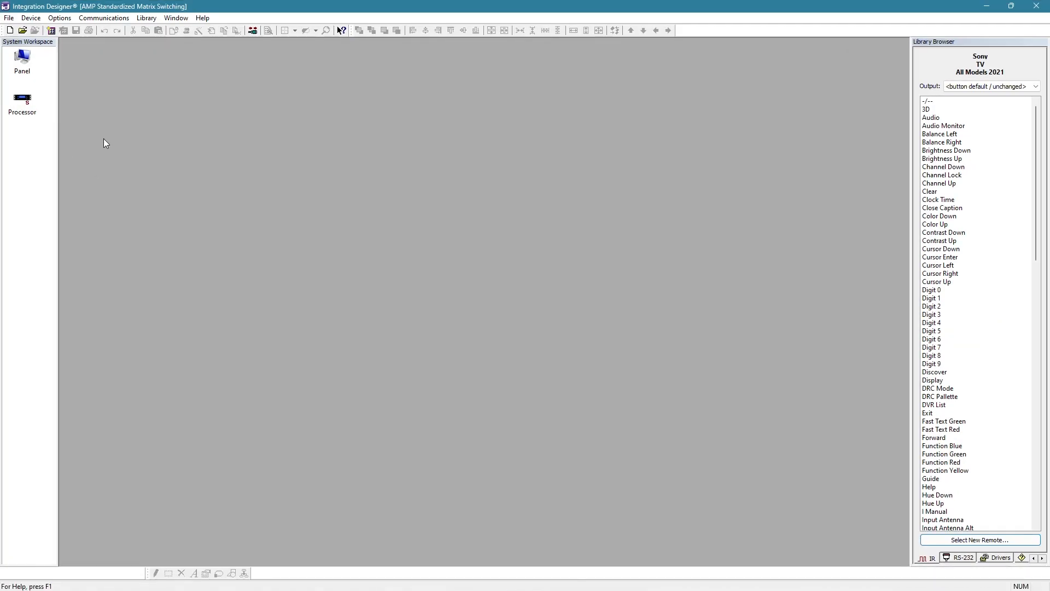
{"action": "double_click", "coordinate": [23, 102]}
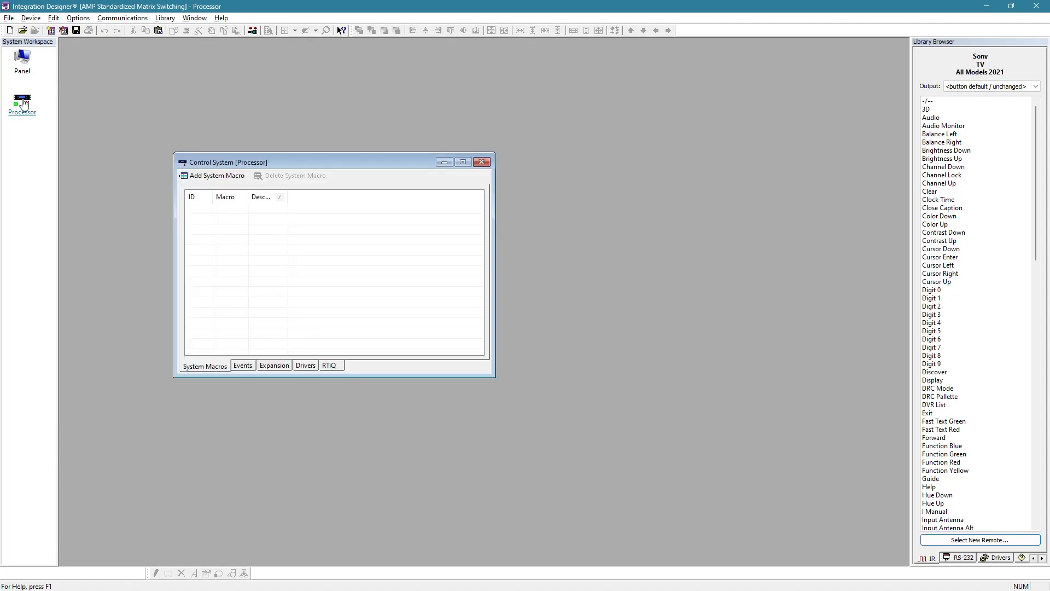
{"action": "left_click", "coordinate": [305, 366]}
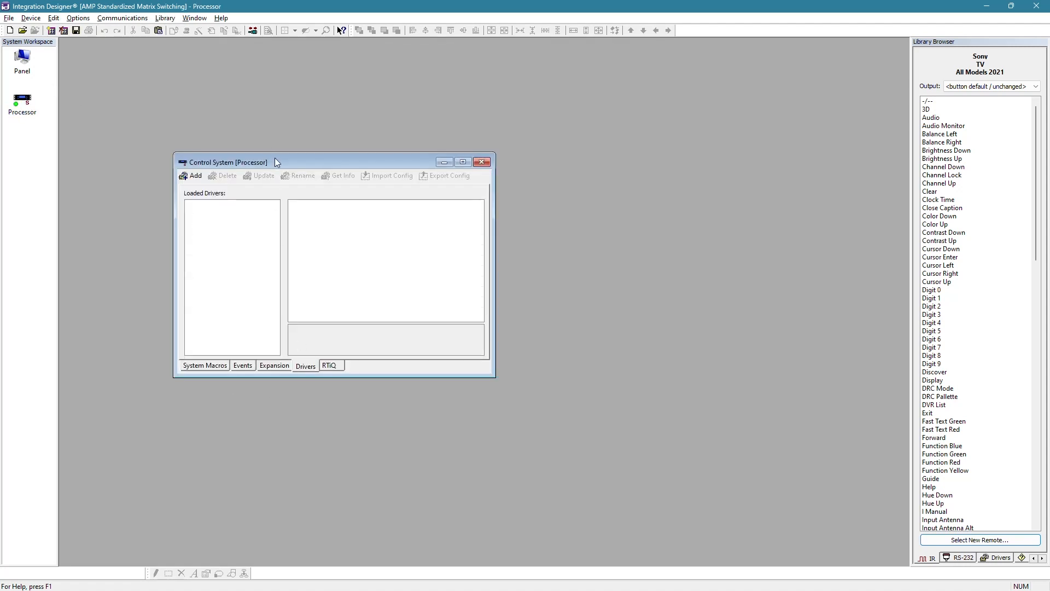
{"action": "left_click_drag", "start_coordinate": [277, 163], "coordinate": [163, 61]}
- Add Just Add Power JPSW.rtidriver from the RTI_JustAddPower_JPSW_1.4 folder to the processor and review its switch size and Primary J+P Device IP settings
{"action": "left_click", "coordinate": [71, 78]}
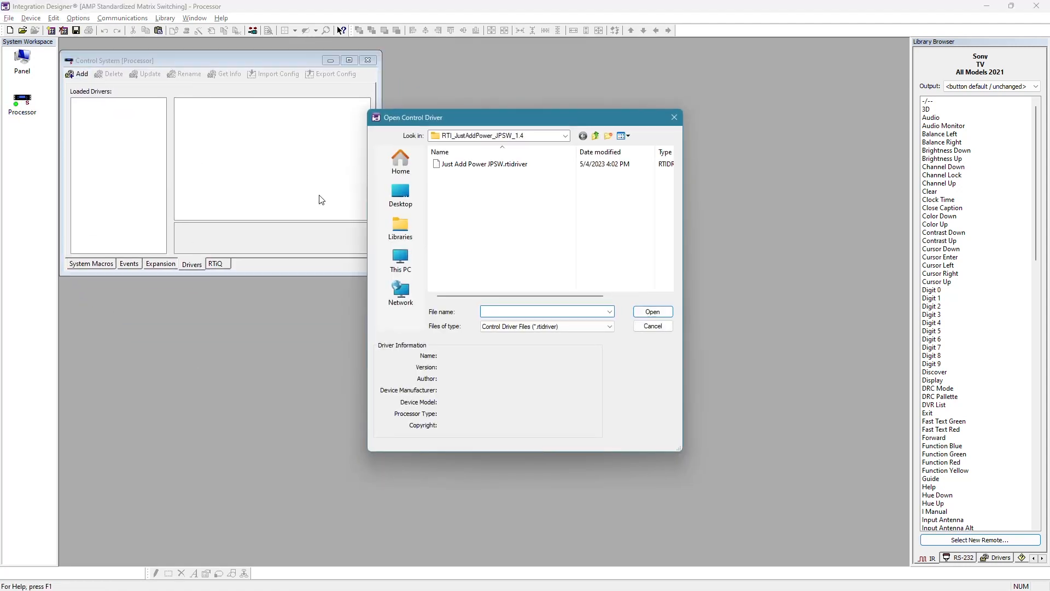
{"action": "left_click", "coordinate": [596, 136]}
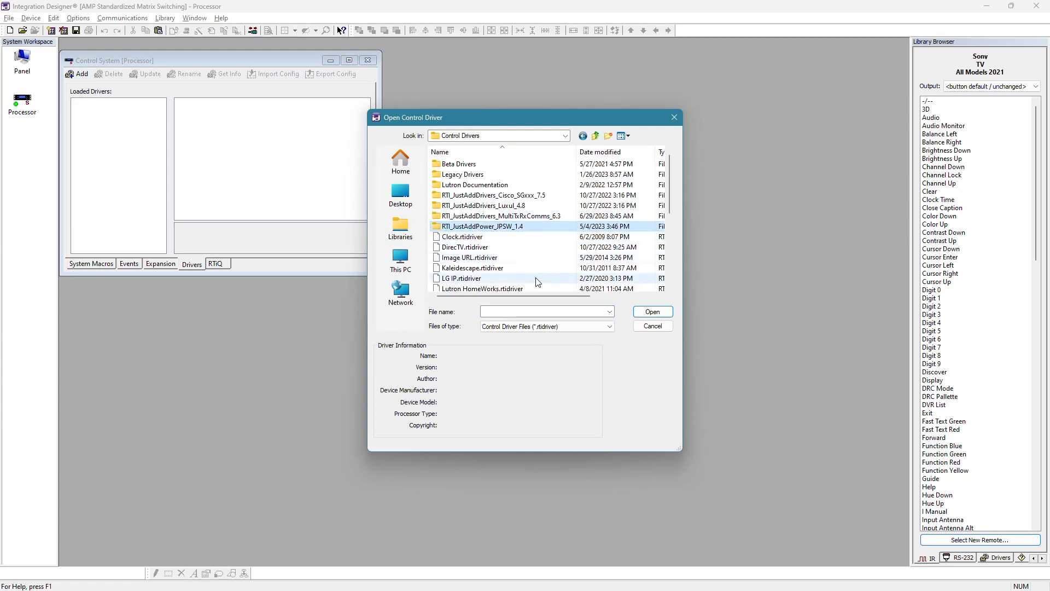
{"action": "double_click", "coordinate": [500, 228]}
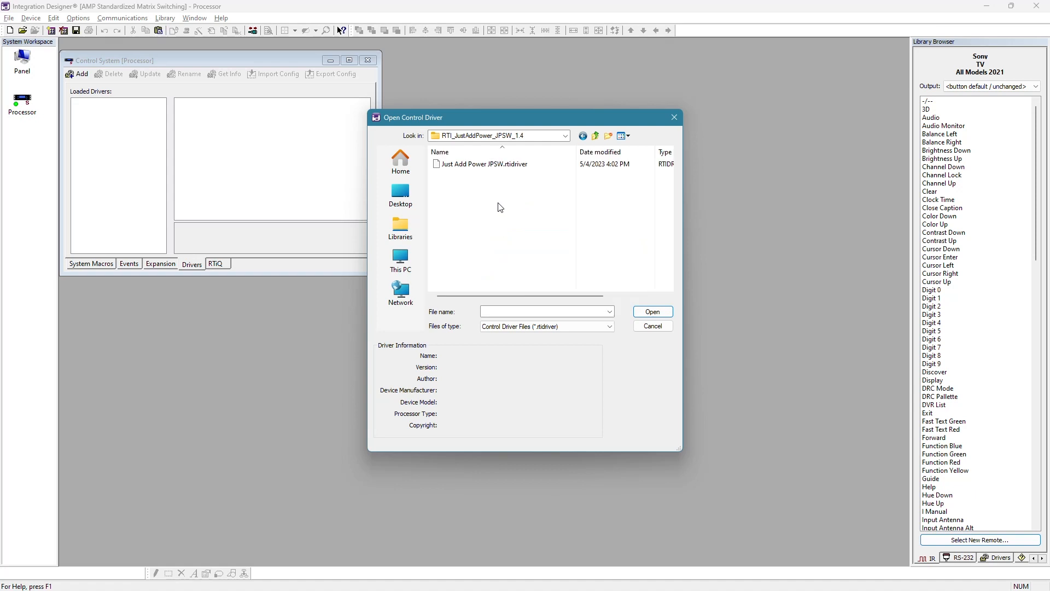
{"action": "left_click", "coordinate": [484, 165]}
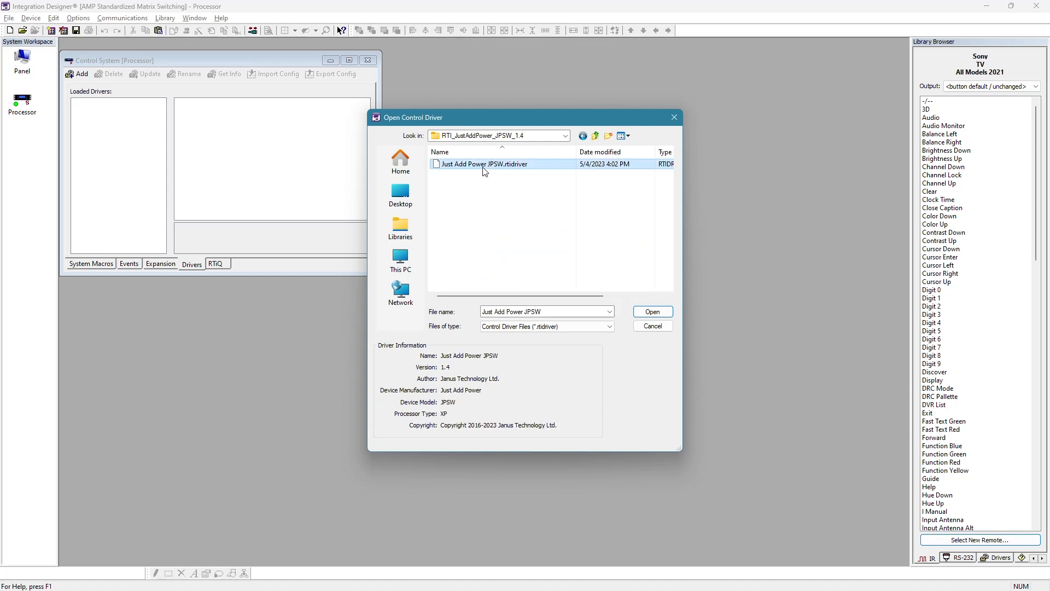
{"action": "left_click", "coordinate": [653, 311]}
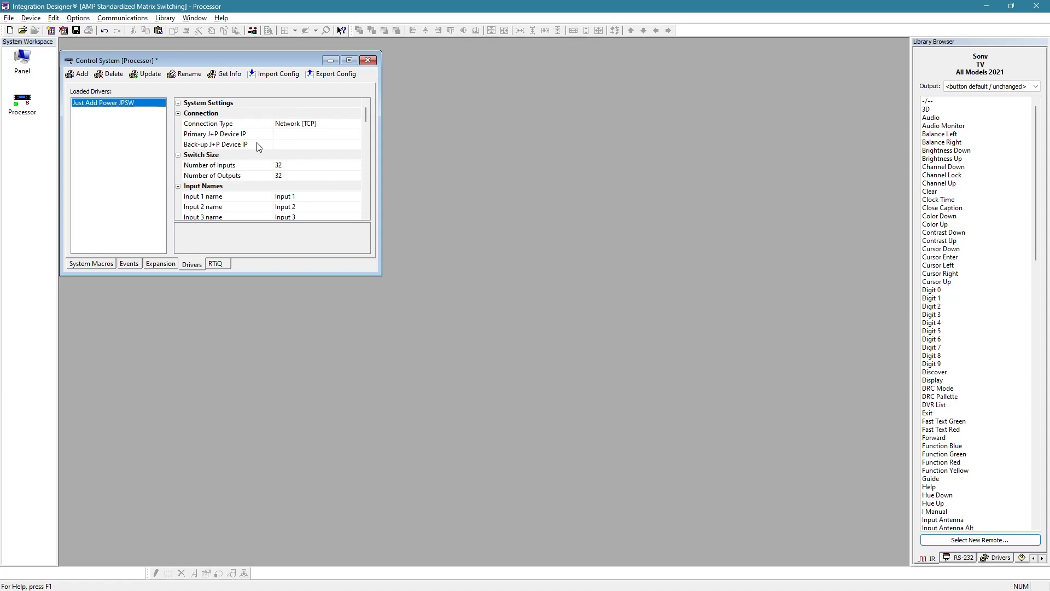
{"action": "left_click", "coordinate": [277, 165]}
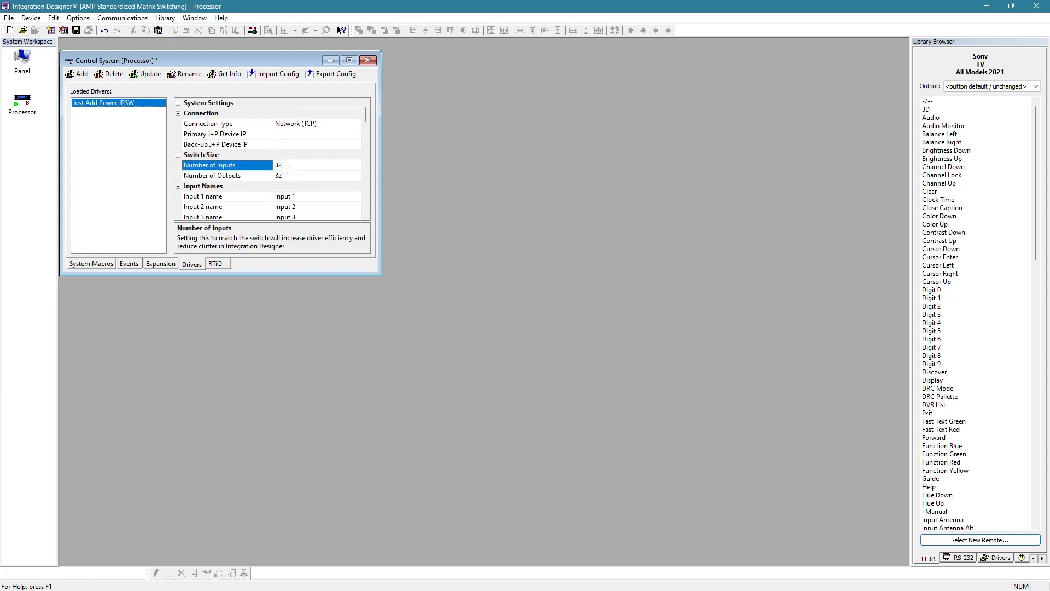
{"action": "left_click", "coordinate": [284, 135]}
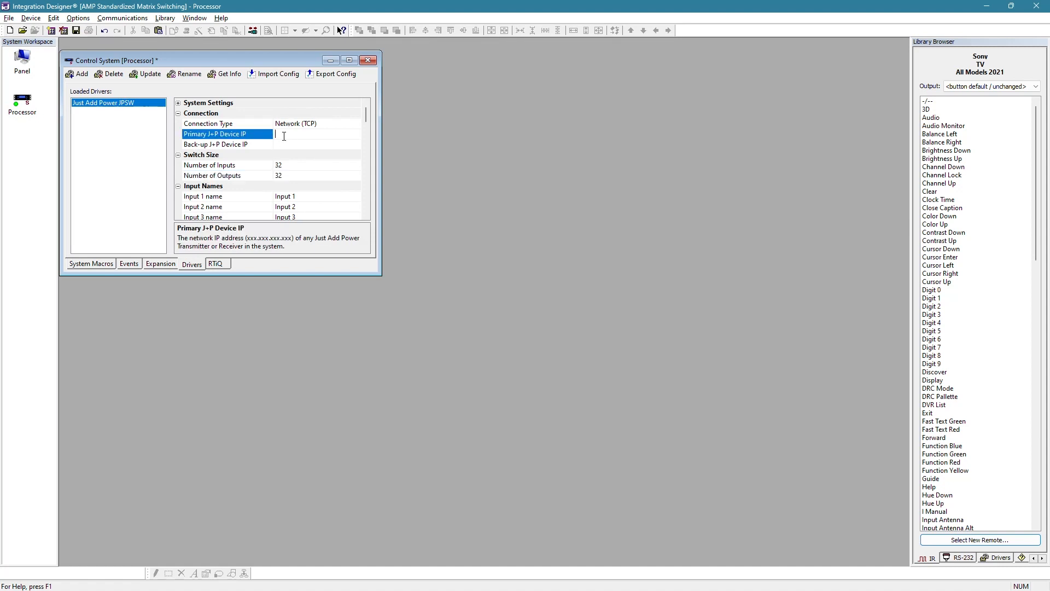
- Add the JAD_MultiTxRxComms.rtidriver control driver from the RTI_JustAddDrivers_MultiTxRxComms_6.3 folder to the processor
{"action": "left_click", "coordinate": [81, 75]}
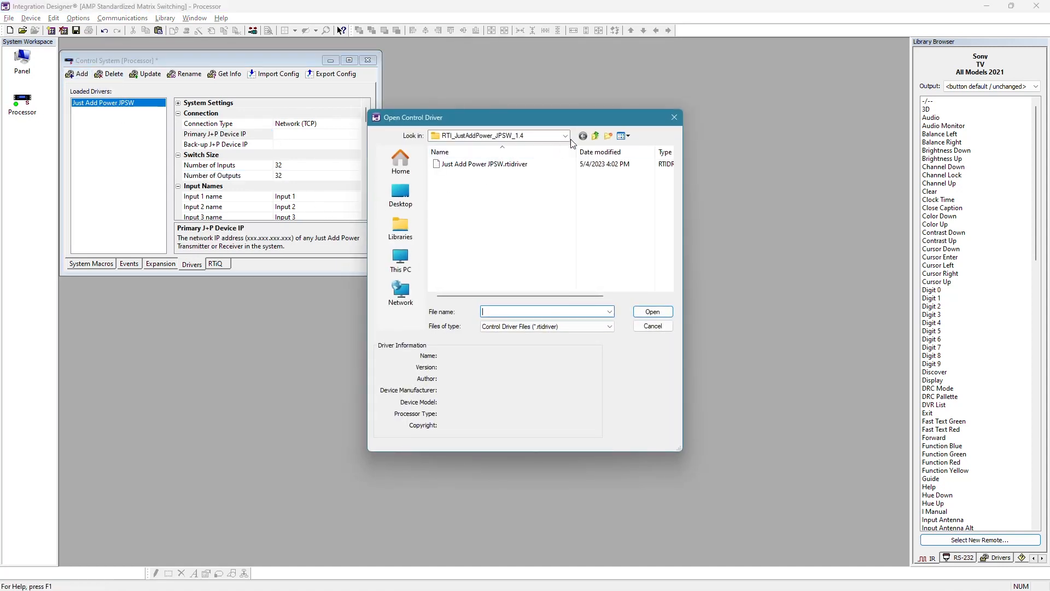
{"action": "left_click", "coordinate": [599, 138]}
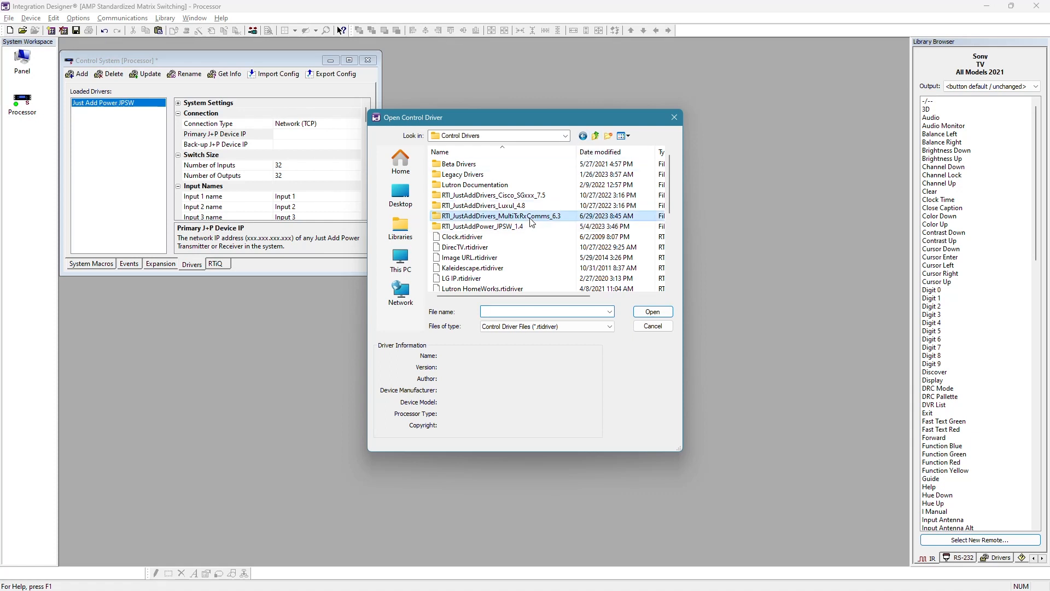
{"action": "double_click", "coordinate": [509, 216]}
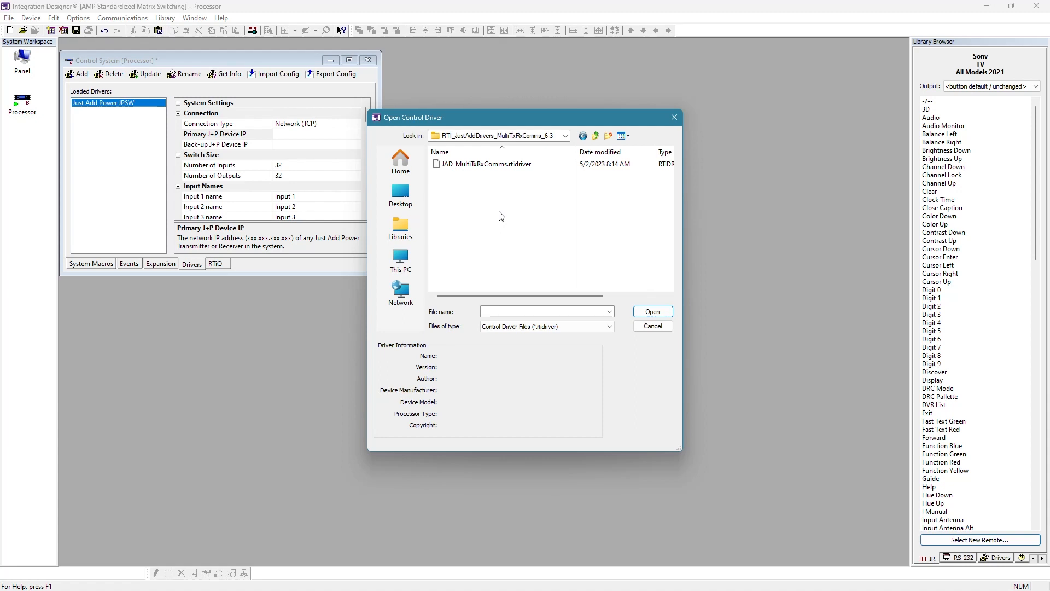
{"action": "left_click", "coordinate": [492, 164]}
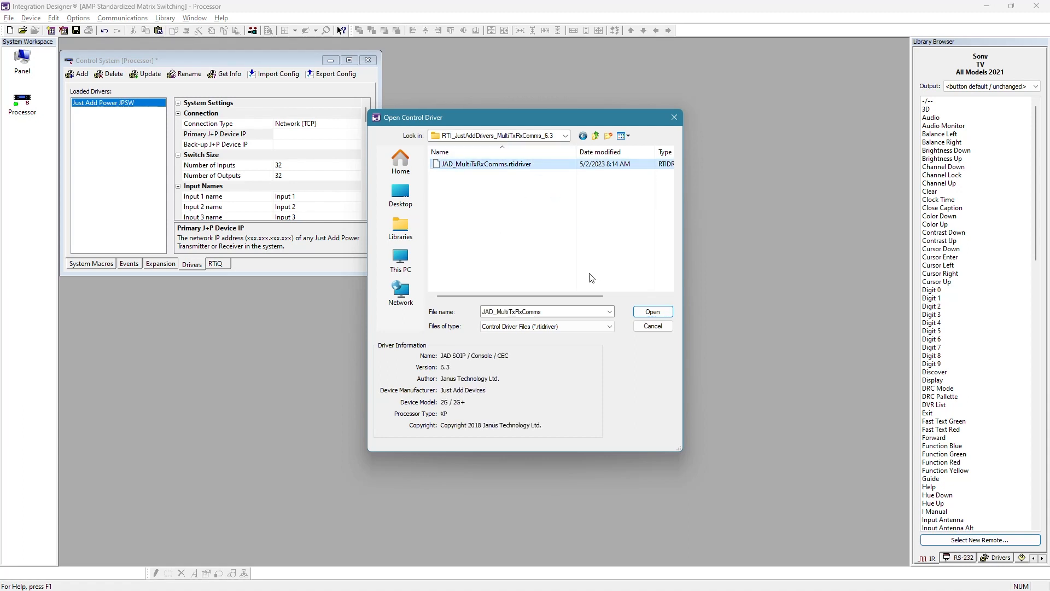
{"action": "left_click", "coordinate": [648, 314]}
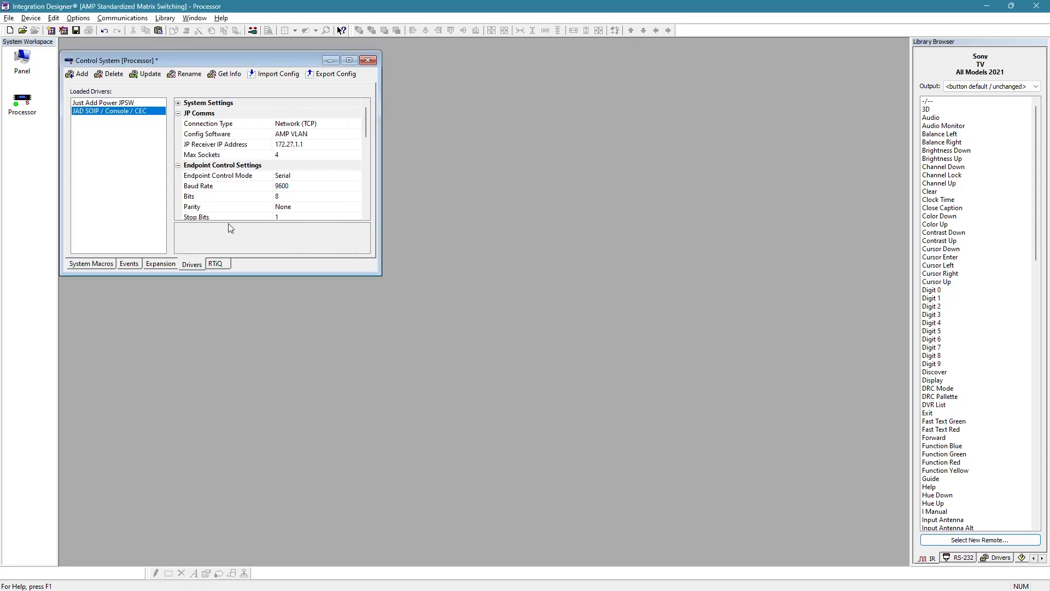
- Compare the settings of the loaded Just Add Power JPSW and JAD SOIP / Console / CEC drivers
{"action": "left_click", "coordinate": [121, 104]}
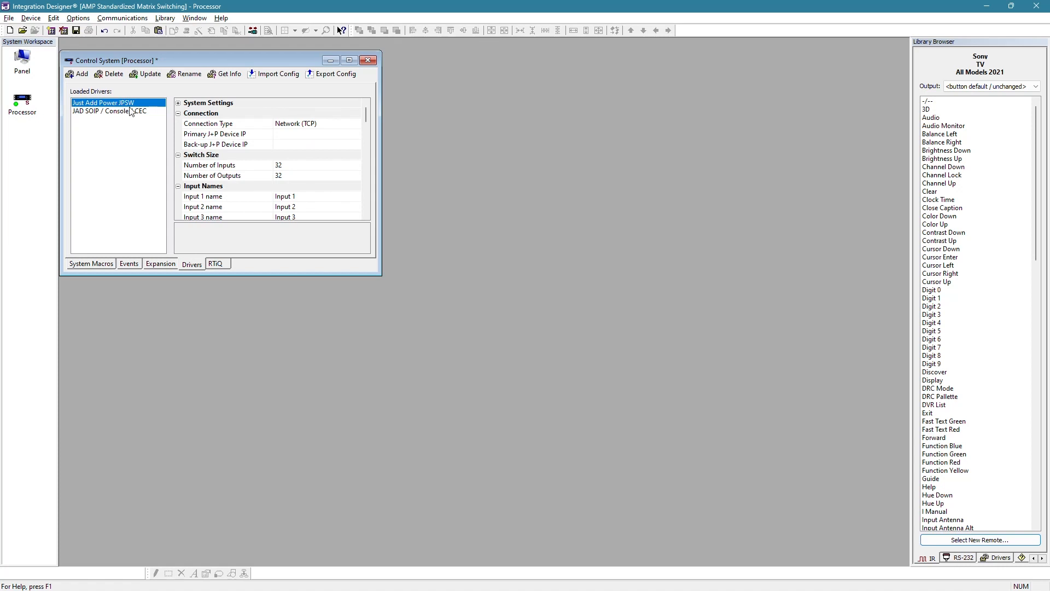
{"action": "left_click", "coordinate": [155, 112]}
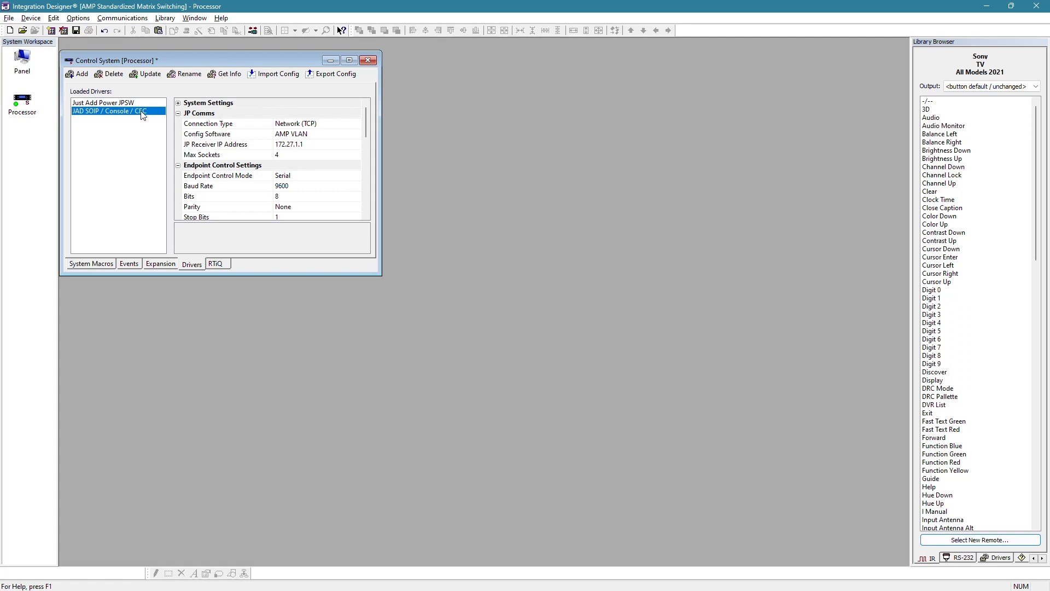
{"action": "left_click", "coordinate": [145, 103]}
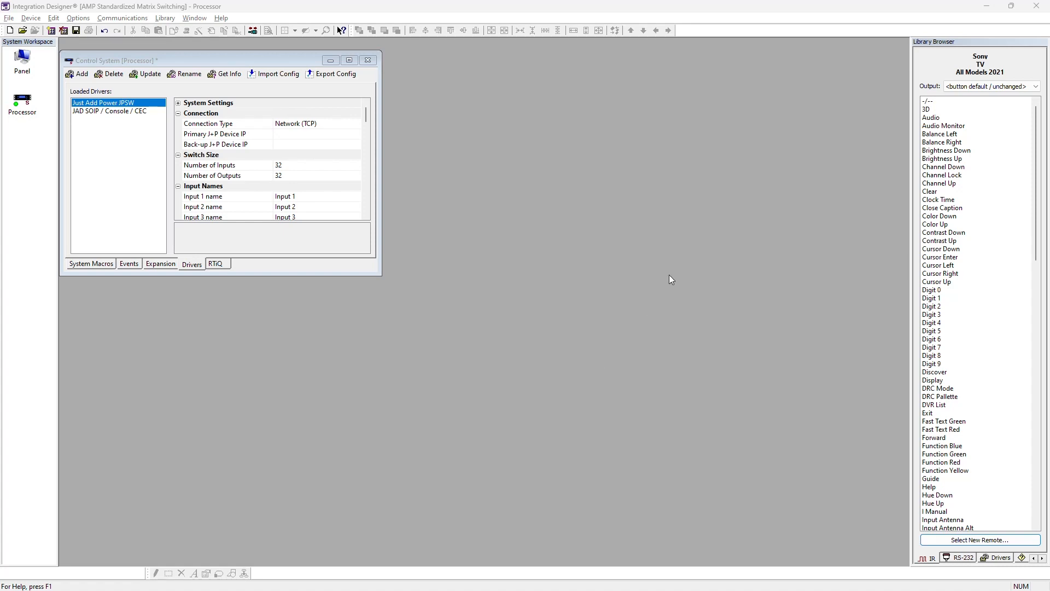
{"action": "mouse_move", "coordinate": [1017, 10]}
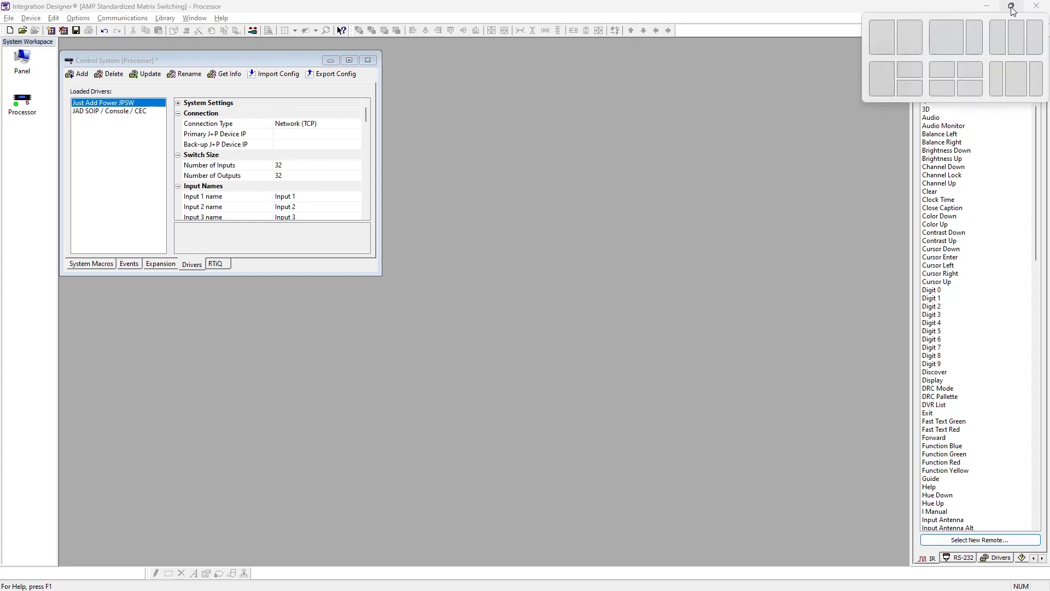
{"action": "left_click_drag", "start_coordinate": [880, 9], "coordinate": [1, 111]}
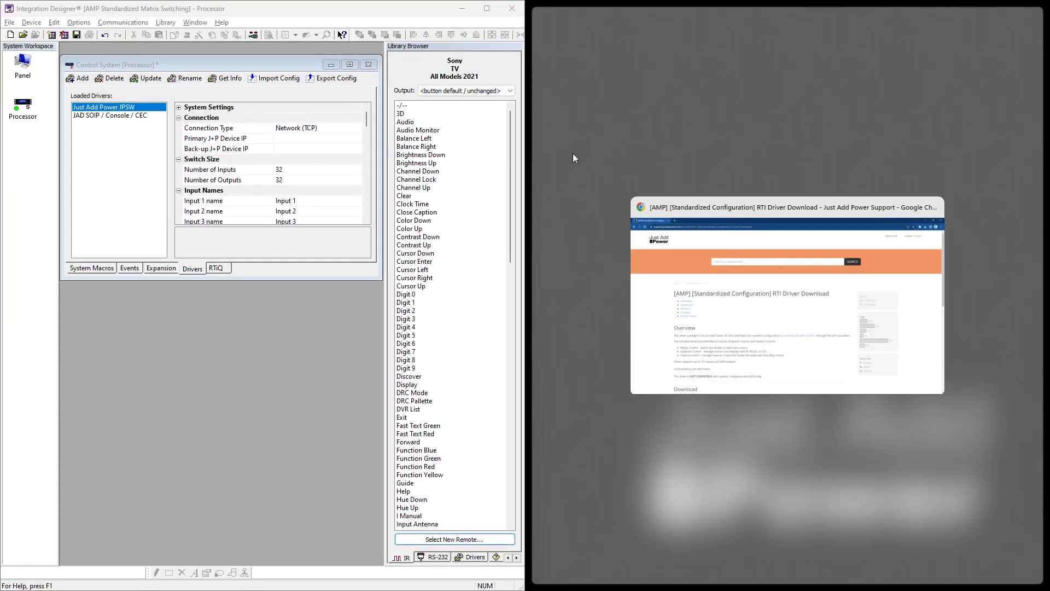
{"action": "left_click", "coordinate": [450, 11]}
{"action": "left_click", "coordinate": [484, 8]}
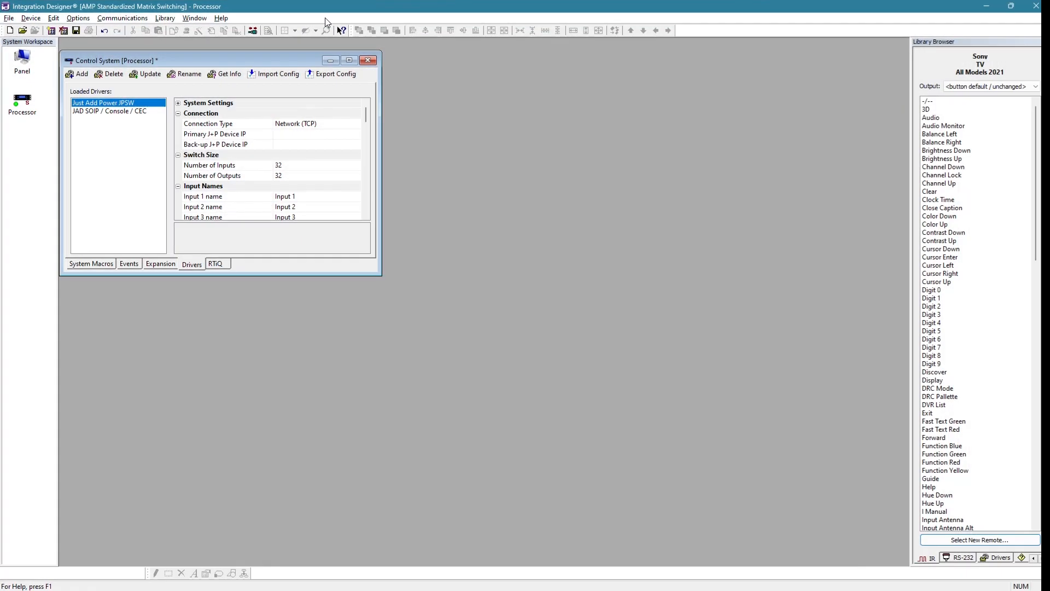
- Open the Control System Videos-report file from the desktop and arrange Excel side by side with Integration Designer
{"action": "left_click", "coordinate": [995, 12]}
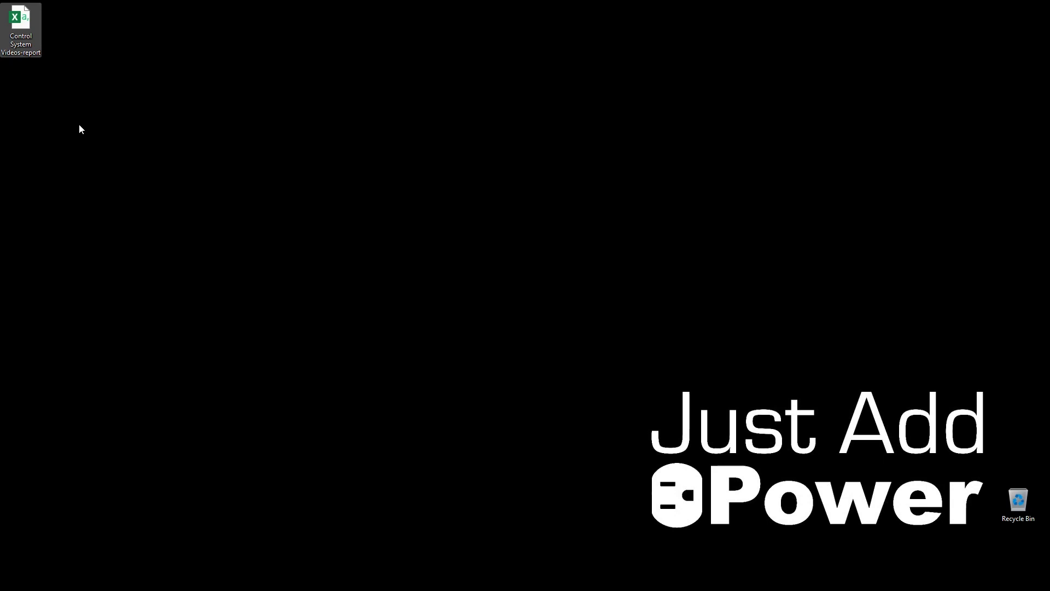
{"action": "double_click", "coordinate": [25, 49]}
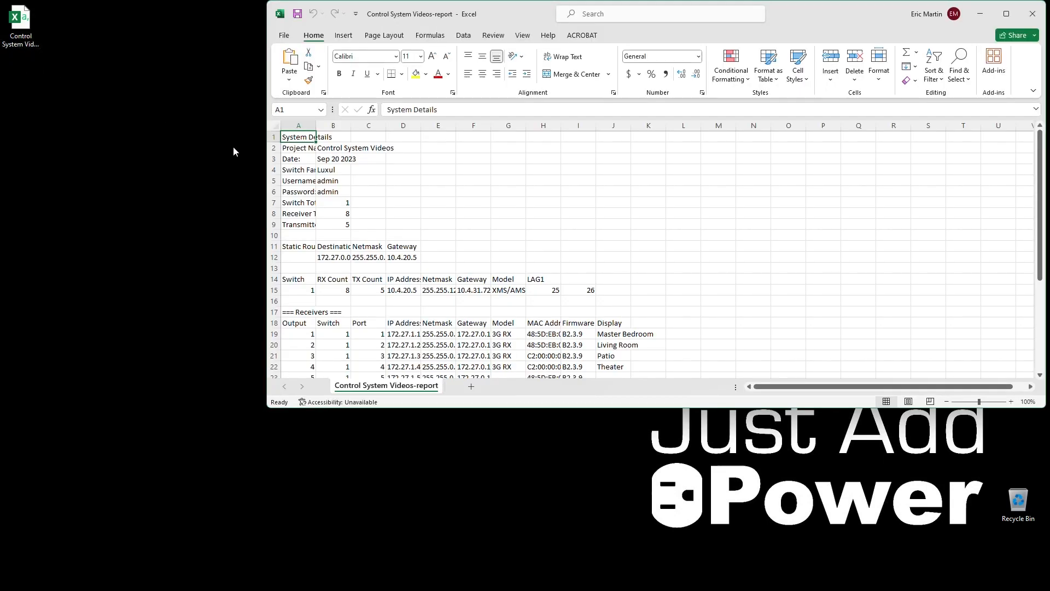
{"action": "left_click_drag", "start_coordinate": [789, 18], "coordinate": [1049, 208]}
{"action": "left_click", "coordinate": [314, 240]}
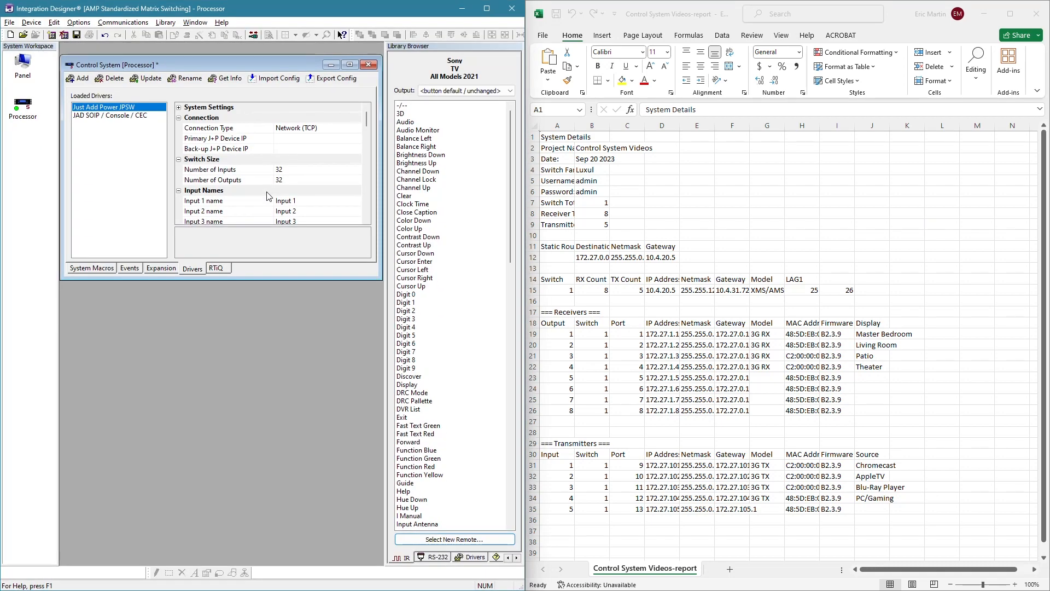
- Auto-fit the widths of all columns in the report to their contents
{"action": "left_click", "coordinate": [534, 126]}
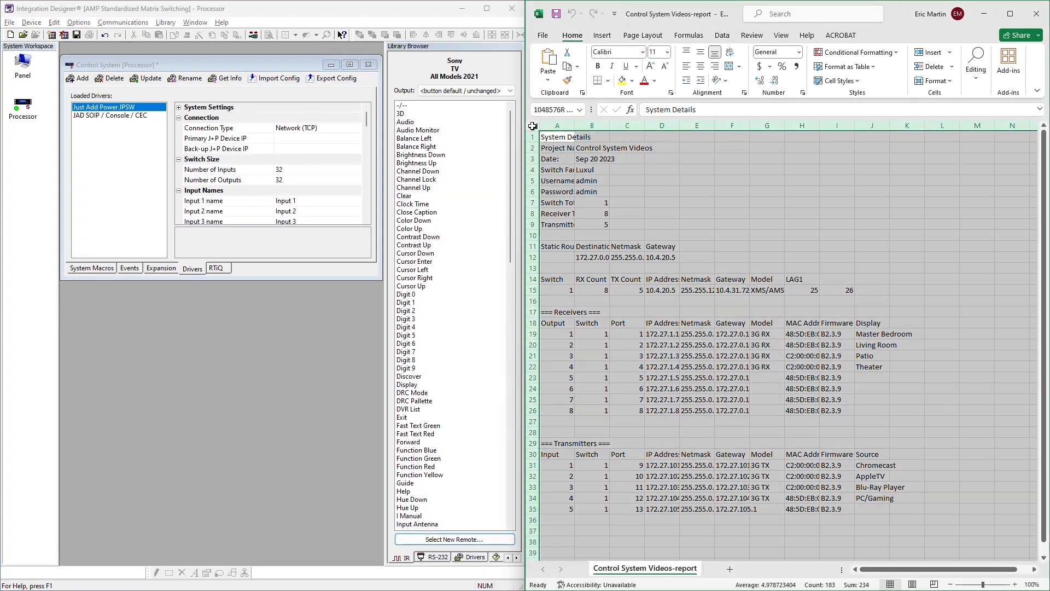
{"action": "double_click", "coordinate": [574, 126]}
{"action": "left_click", "coordinate": [797, 252]}
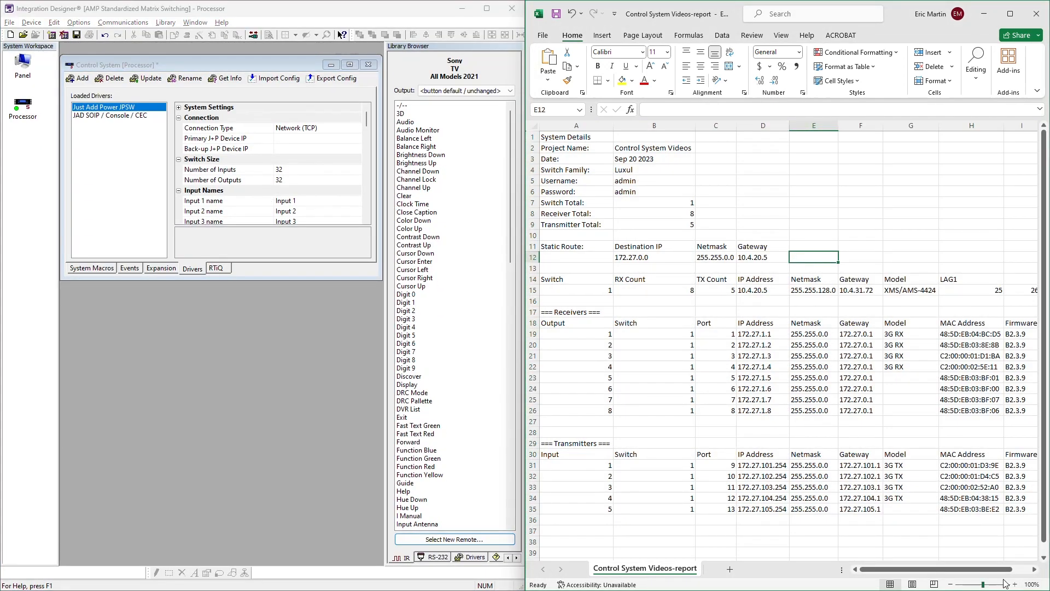
- Hide the MAC Address and Firmware columns (H and I) in the report
{"action": "left_click_drag", "start_coordinate": [994, 572], "coordinate": [1012, 572]}
{"action": "left_click_drag", "start_coordinate": [897, 125], "coordinate": [947, 126]}
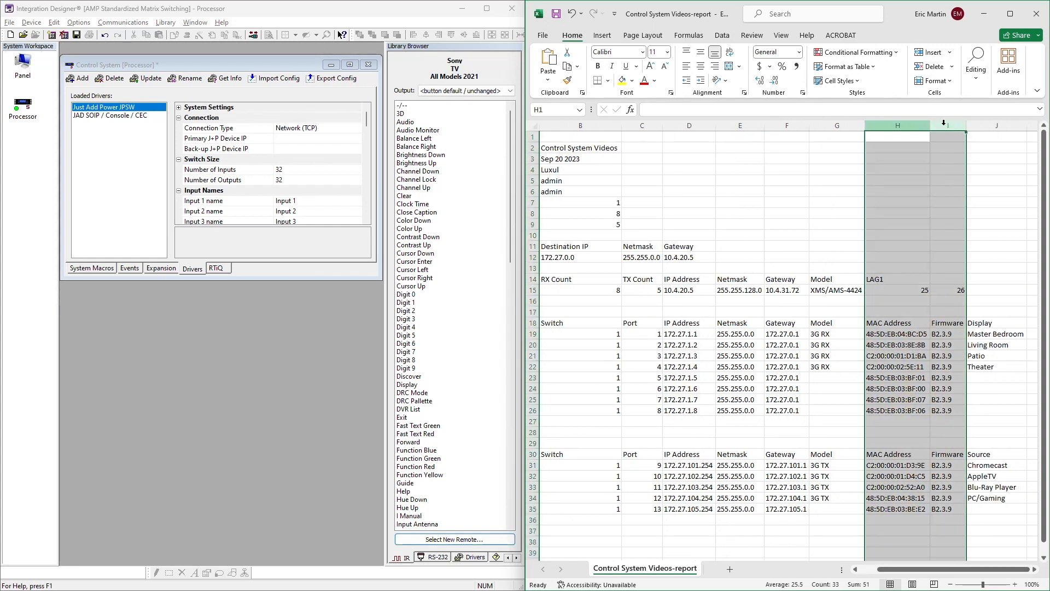
{"action": "right_click", "coordinate": [943, 127]}
{"action": "left_click", "coordinate": [851, 311]}
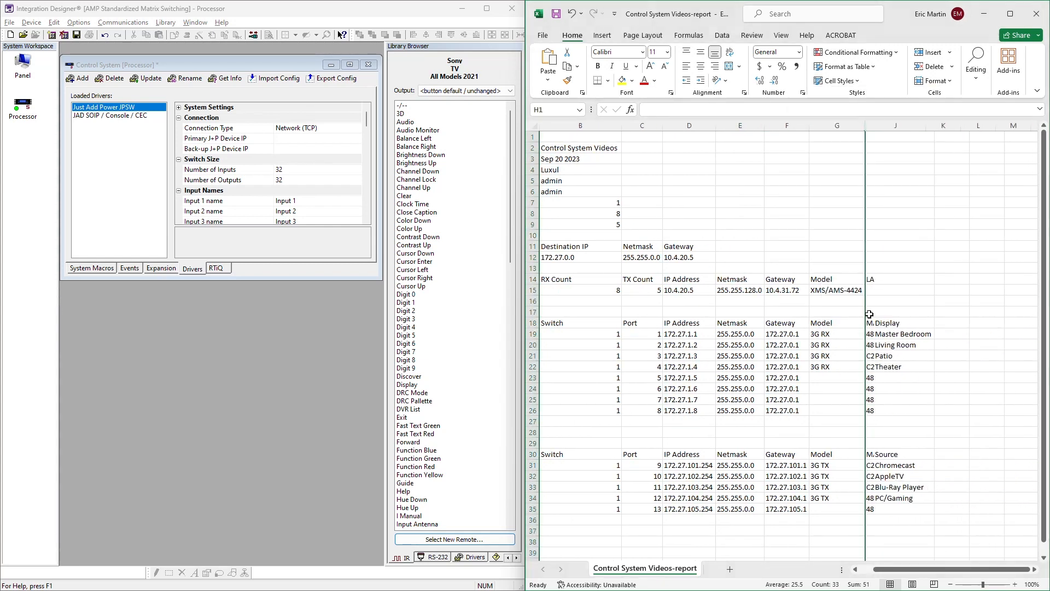
{"action": "left_click", "coordinate": [979, 541]}
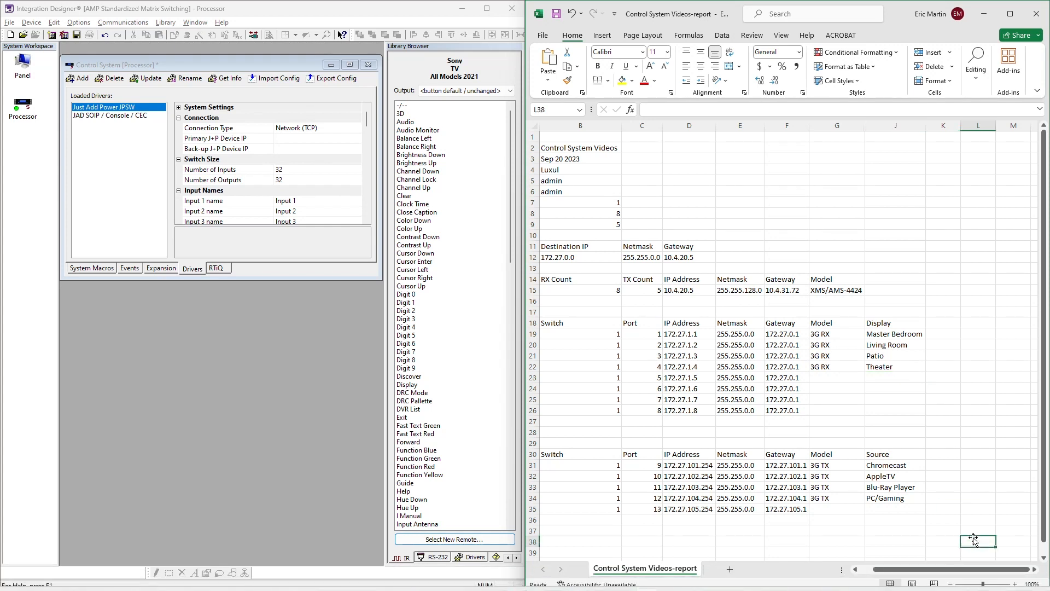
{"action": "left_click_drag", "start_coordinate": [982, 572], "coordinate": [967, 572]}
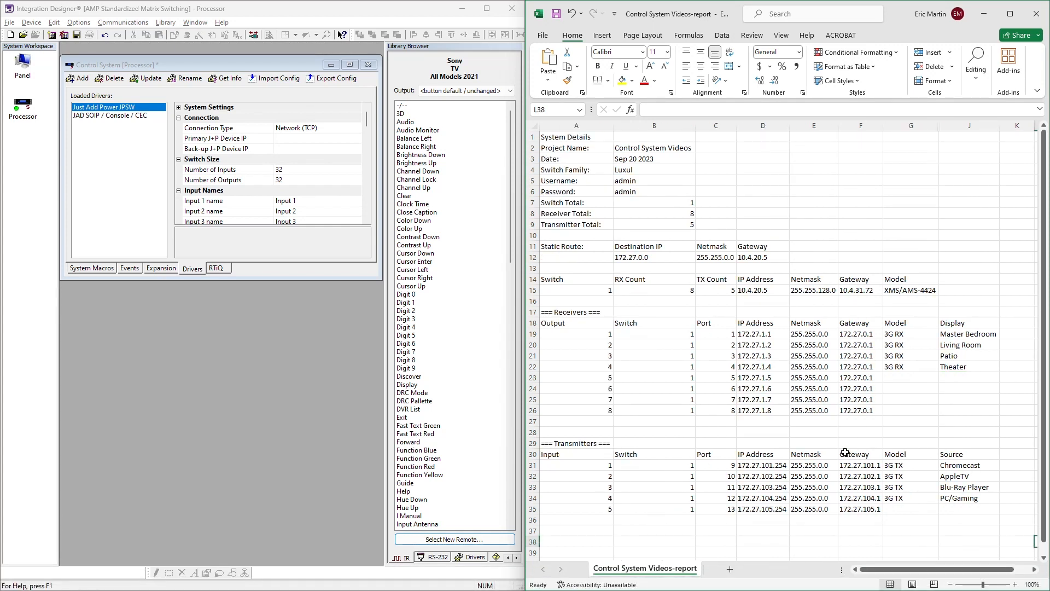
- Examine the report's Output and Input numbers, the Display and Source names, and which receivers and transmitters have a model and name
{"action": "left_click_drag", "start_coordinate": [609, 334], "coordinate": [604, 507]}
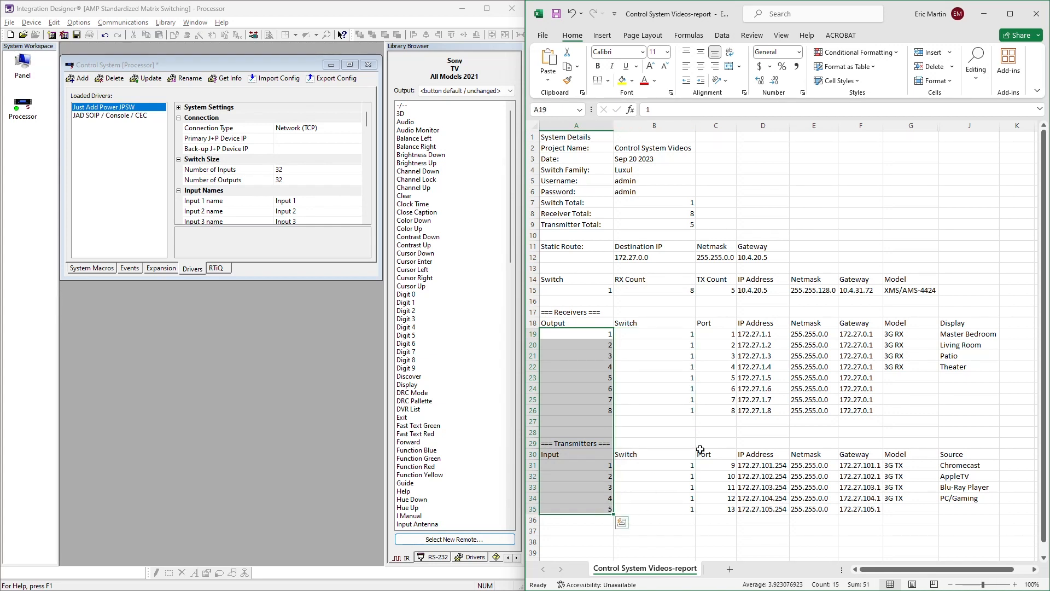
{"action": "left_click_drag", "start_coordinate": [590, 324], "coordinate": [586, 510]}
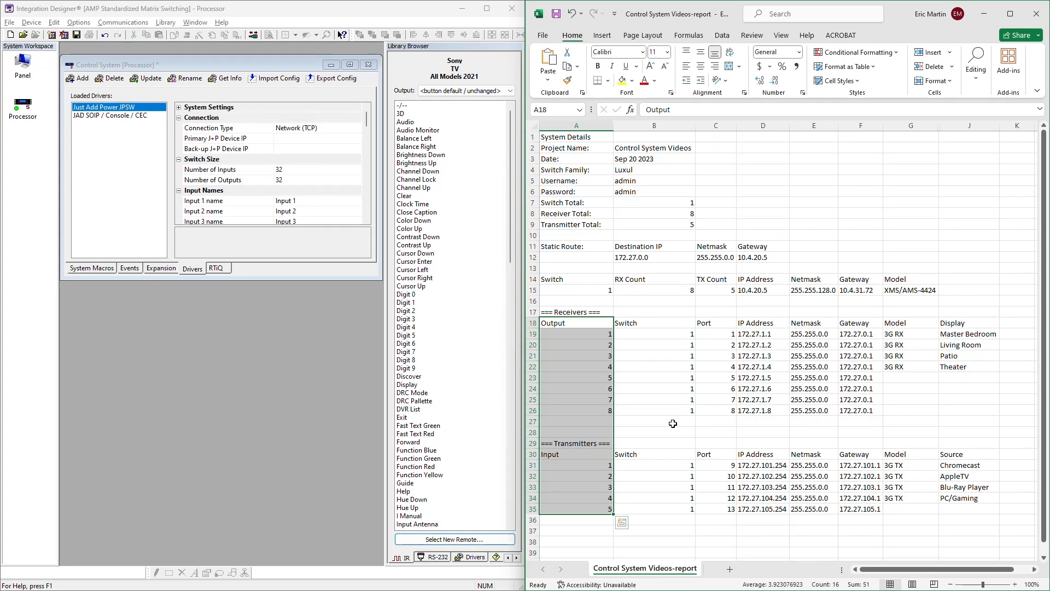
{"action": "left_click", "coordinate": [944, 345]}
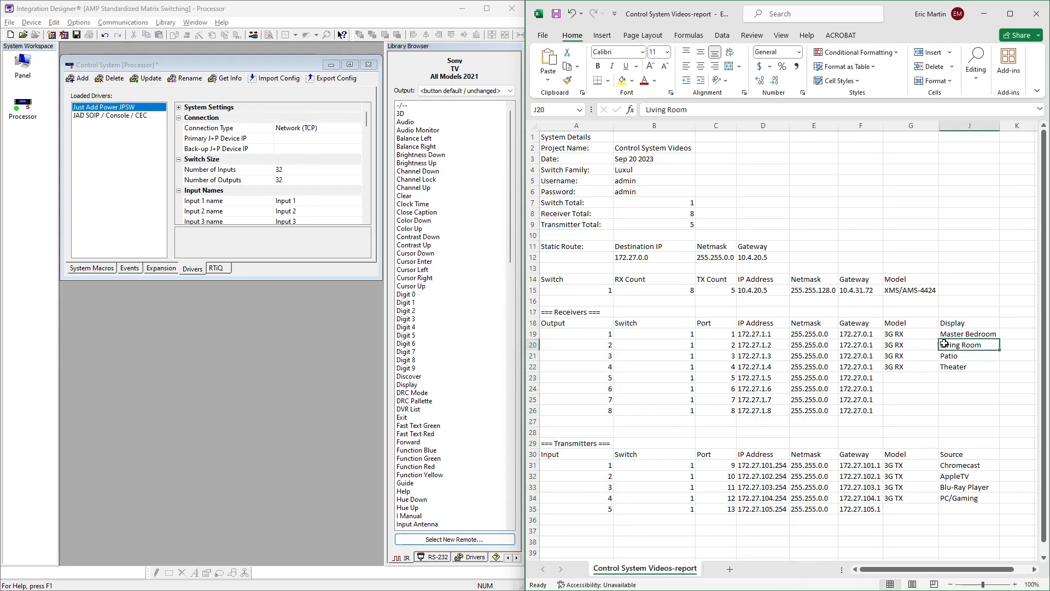
{"action": "left_click_drag", "start_coordinate": [960, 323], "coordinate": [974, 515]}
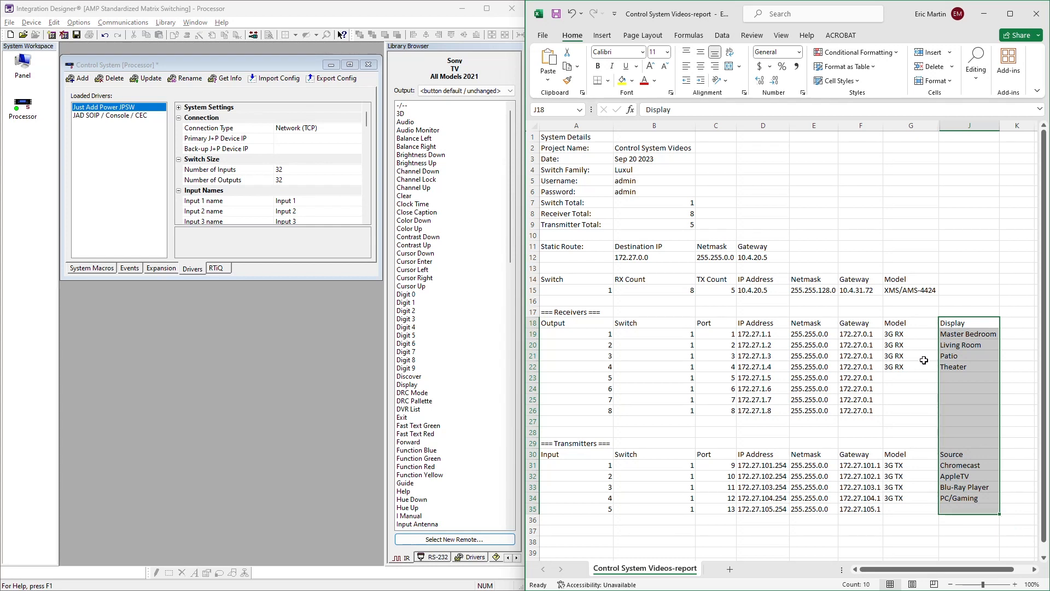
{"action": "left_click", "coordinate": [956, 335]}
{"action": "left_click_drag", "start_coordinate": [913, 333], "coordinate": [967, 366]}
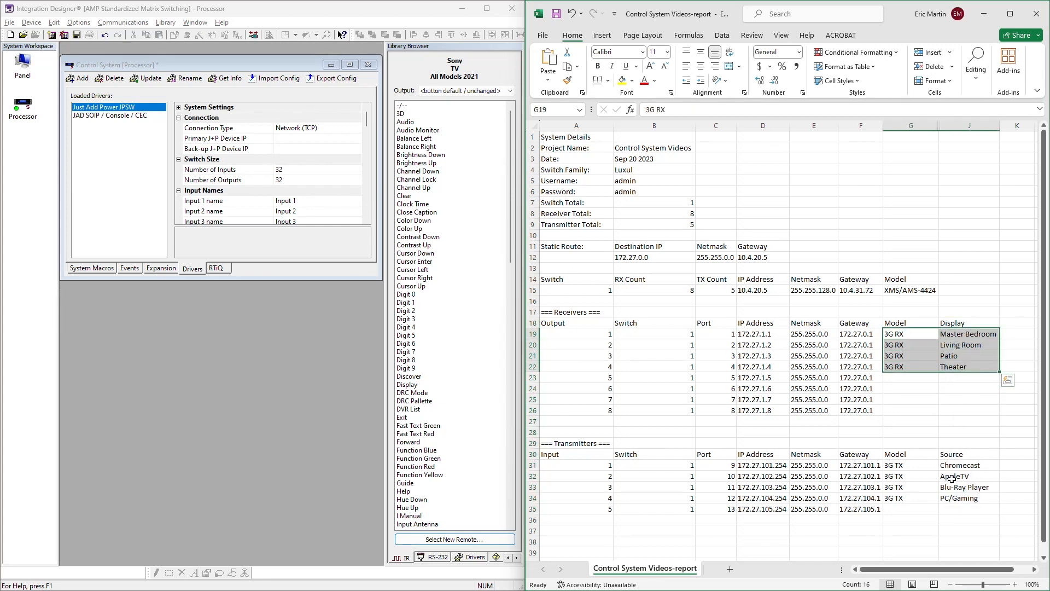
{"action": "left_click_drag", "start_coordinate": [921, 464], "coordinate": [957, 496]}
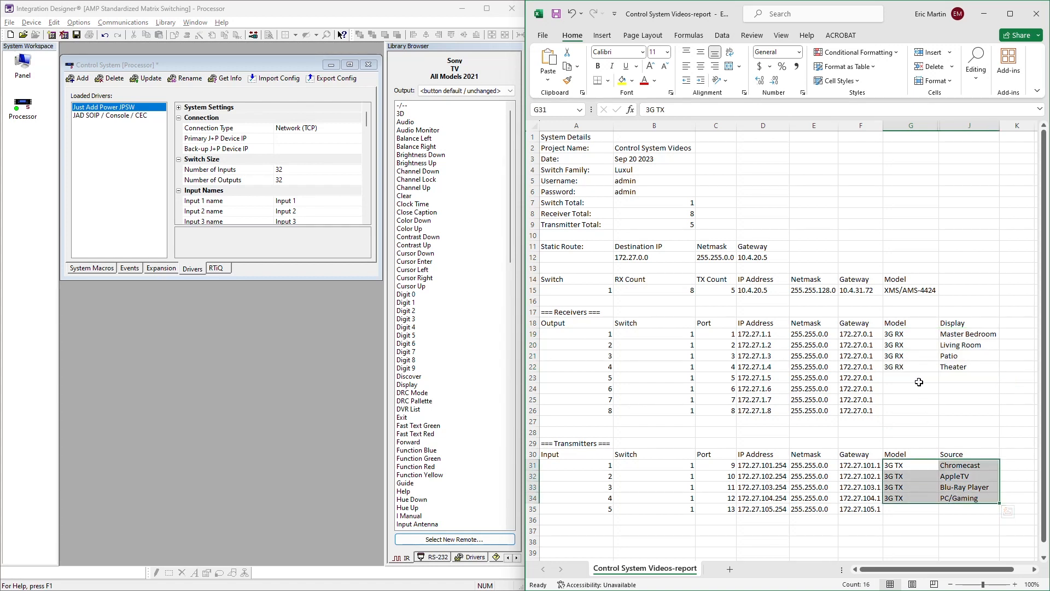
{"action": "left_click_drag", "start_coordinate": [913, 378], "coordinate": [955, 413]}
{"action": "left_click", "coordinate": [920, 509]}
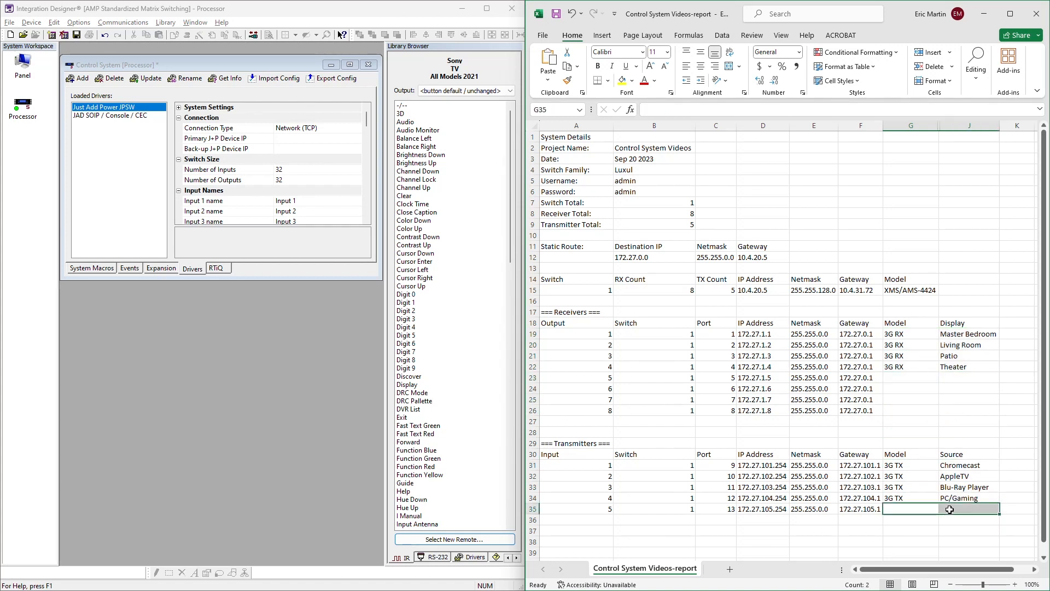
{"action": "left_click", "coordinate": [908, 381]}
{"action": "left_click_drag", "start_coordinate": [920, 335], "coordinate": [965, 367]}
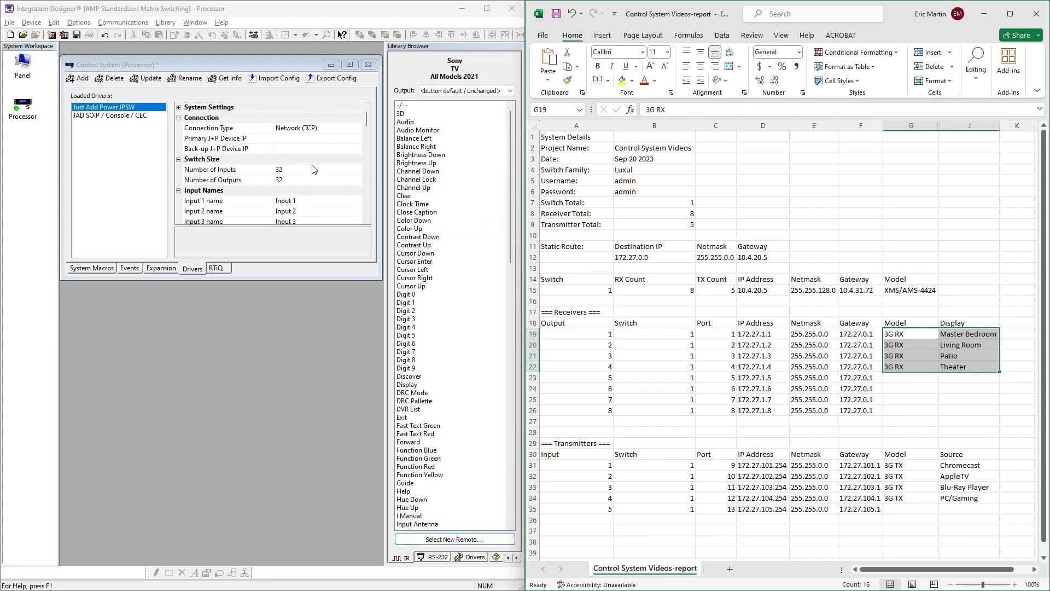
- Set the Just Add Power JPSW driver's Primary J+P Device IP to 172.27.1.1, the Master Bedroom receiver's address in the report
{"action": "left_click", "coordinate": [312, 140]}
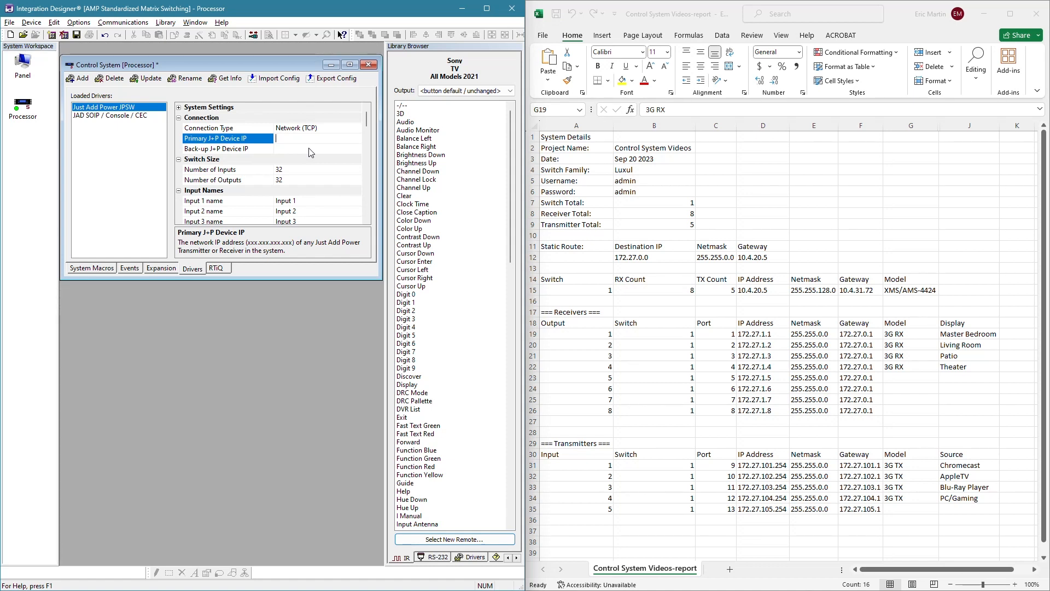
{"action": "left_click", "coordinate": [762, 334]}
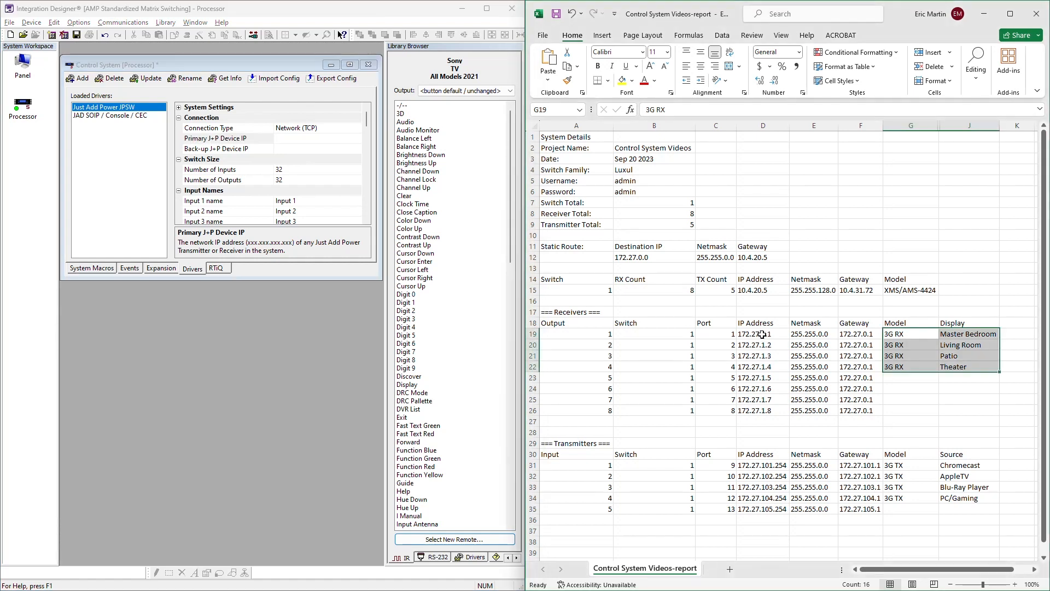
{"action": "left_click_drag", "start_coordinate": [762, 335], "coordinate": [763, 411]}
{"action": "left_click_drag", "start_coordinate": [769, 466], "coordinate": [764, 511]}
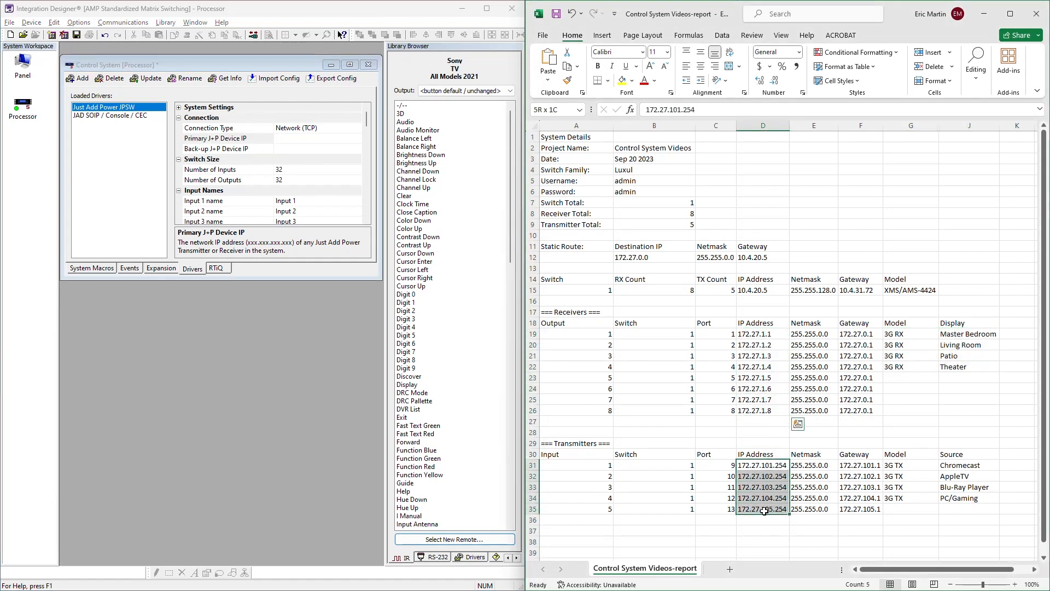
{"action": "left_click", "coordinate": [755, 335]}
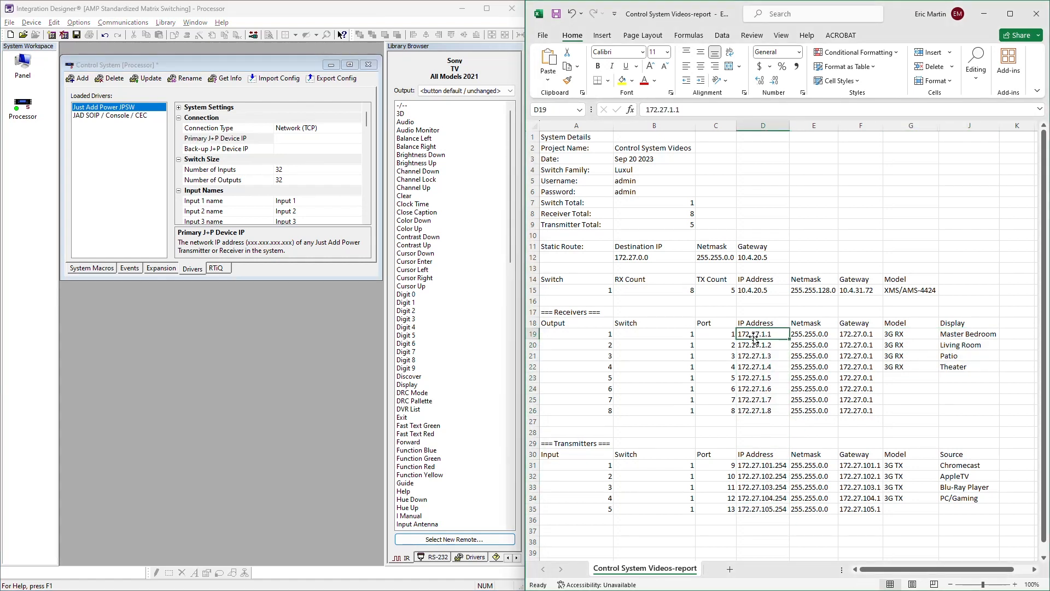
{"action": "left_click", "coordinate": [306, 138]}
{"action": "type", "text": "172."}
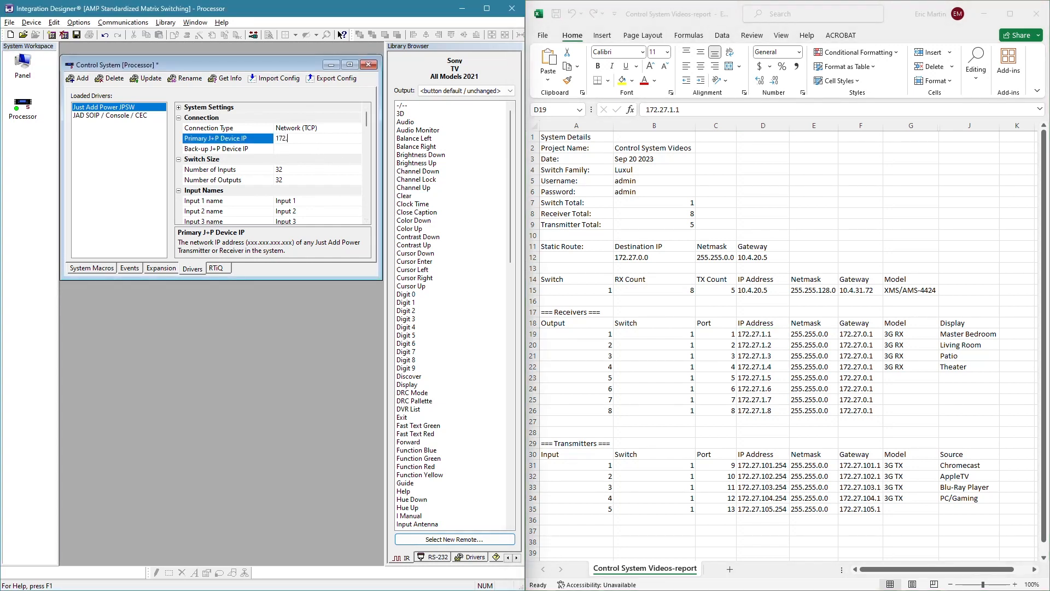
{"action": "type", "text": "27.1.1"}
{"action": "left_click", "coordinate": [775, 335]}
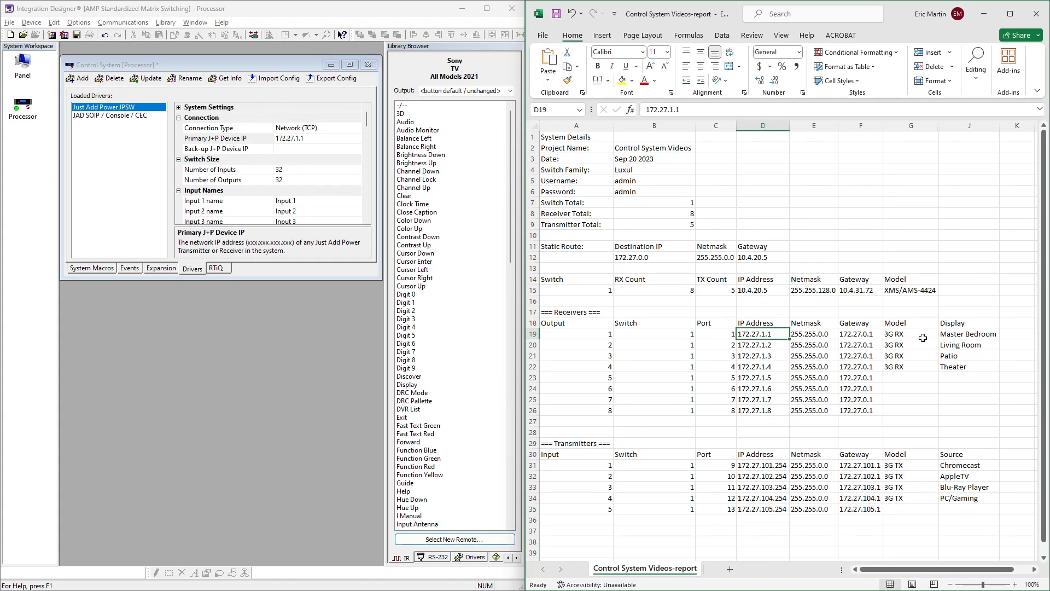
{"action": "left_click", "coordinate": [955, 333]}
{"action": "left_click", "coordinate": [779, 333]}
- Set the driver's Back-up J+P Device IP to 172.27.101.254, the Chromecast transmitter's address
{"action": "left_click", "coordinate": [304, 150]}
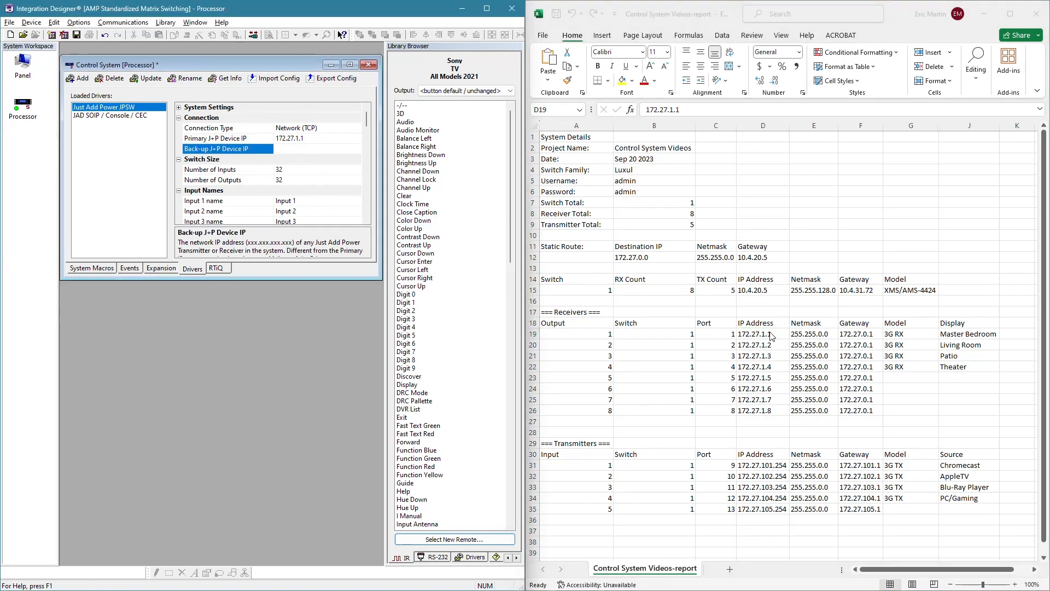
{"action": "type", "text": "172.27.101.254"}
{"action": "left_click", "coordinate": [771, 336]}
- Set the driver's Number of Inputs and Number of Outputs to 4 each, matching the named transmitters and receivers in the report
{"action": "left_click_drag", "start_coordinate": [772, 365], "coordinate": [770, 335]}
{"action": "left_click_drag", "start_coordinate": [768, 466], "coordinate": [769, 499], "text": "ctrl"}
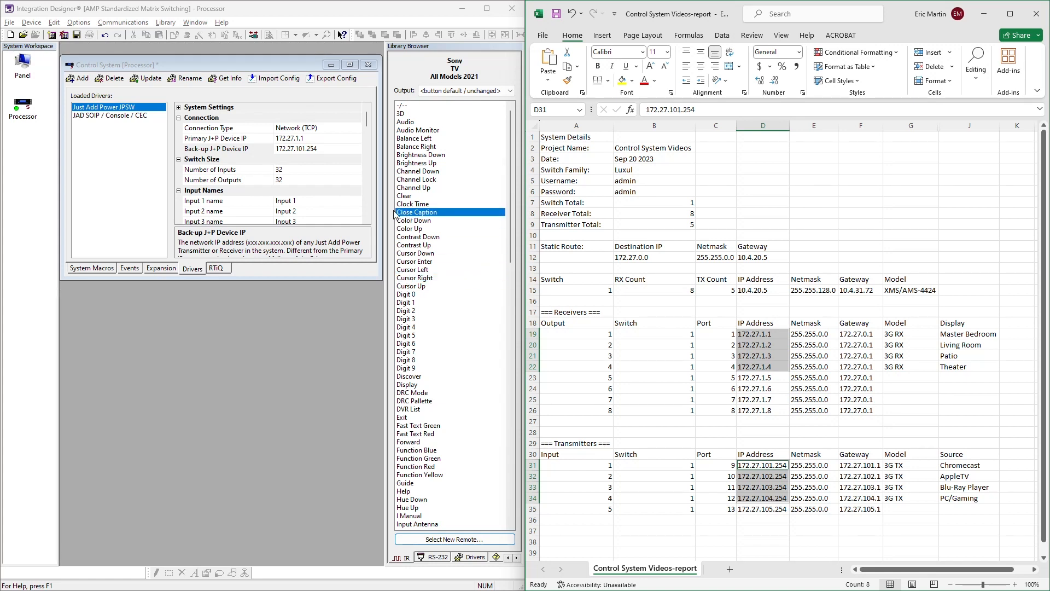
{"action": "left_click", "coordinate": [301, 173]}
{"action": "left_click", "coordinate": [301, 170]}
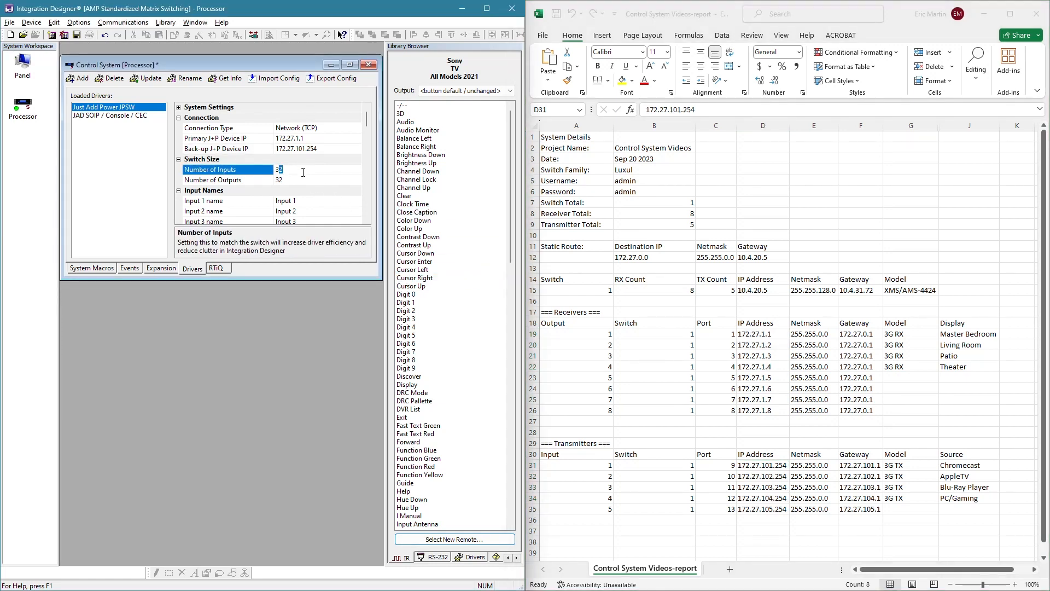
{"action": "type", "text": "4"}
{"action": "left_click", "coordinate": [298, 179]}
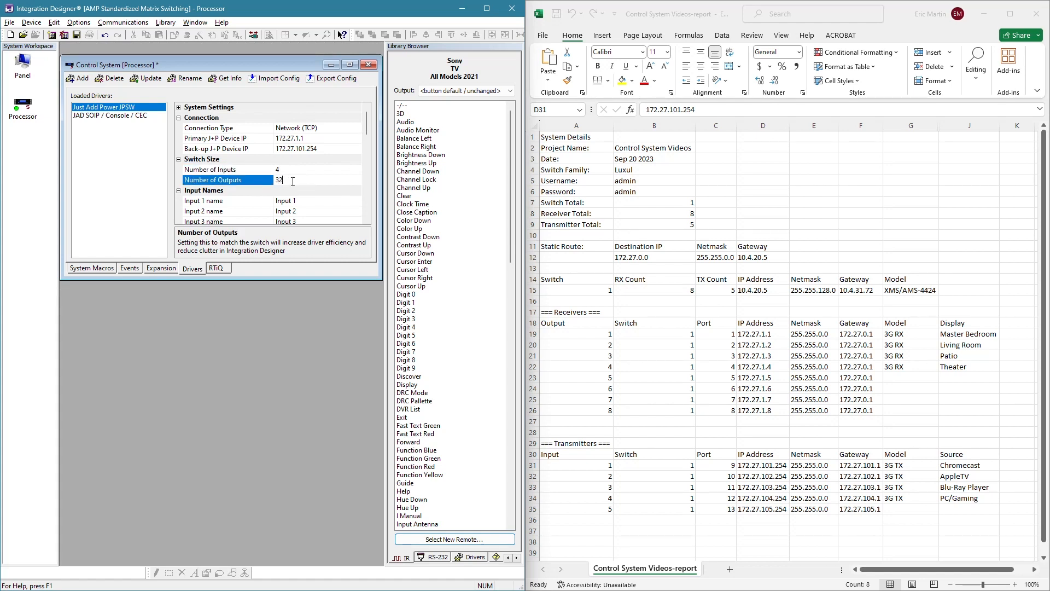
{"action": "left_click", "coordinate": [295, 180]}
{"action": "type", "text": "4"}
- Compare the driver's switch size with the report's Receiver Total, Transmitter Total and unnamed receiver rows
{"action": "left_click", "coordinate": [297, 170]}
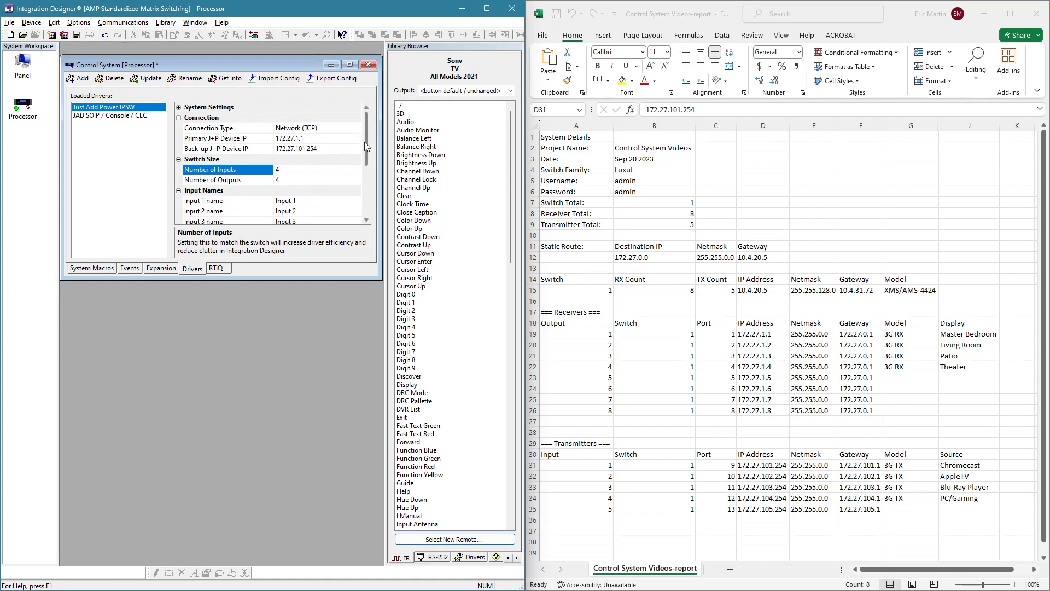
{"action": "mouse_move", "coordinate": [365, 143]}
{"action": "left_mouse_down"}
{"action": "mouse_move", "coordinate": [366, 171]}
{"action": "mouse_move", "coordinate": [362, 142]}
{"action": "left_mouse_up"}
{"action": "left_click_drag", "start_coordinate": [659, 213], "coordinate": [600, 214]}
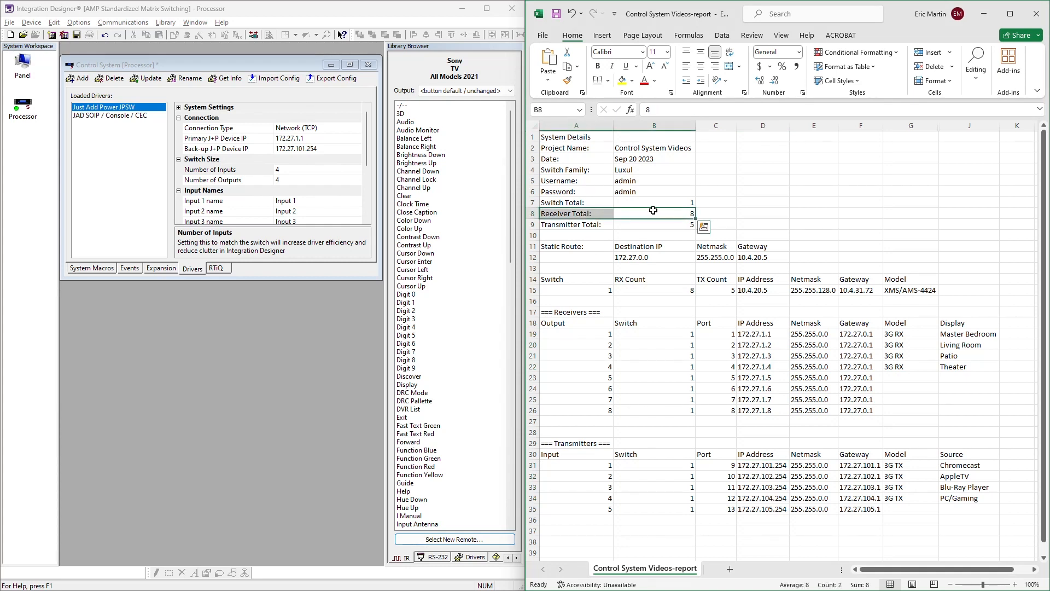
{"action": "left_click_drag", "start_coordinate": [597, 225], "coordinate": [625, 224]}
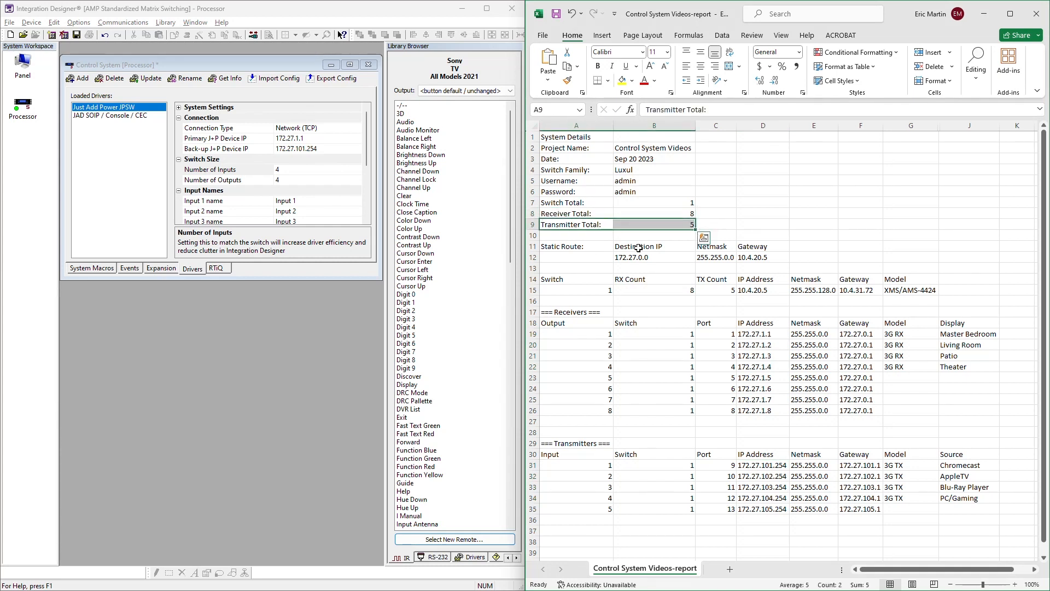
{"action": "left_click_drag", "start_coordinate": [913, 376], "coordinate": [959, 410]}
{"action": "left_click", "coordinate": [294, 169]}
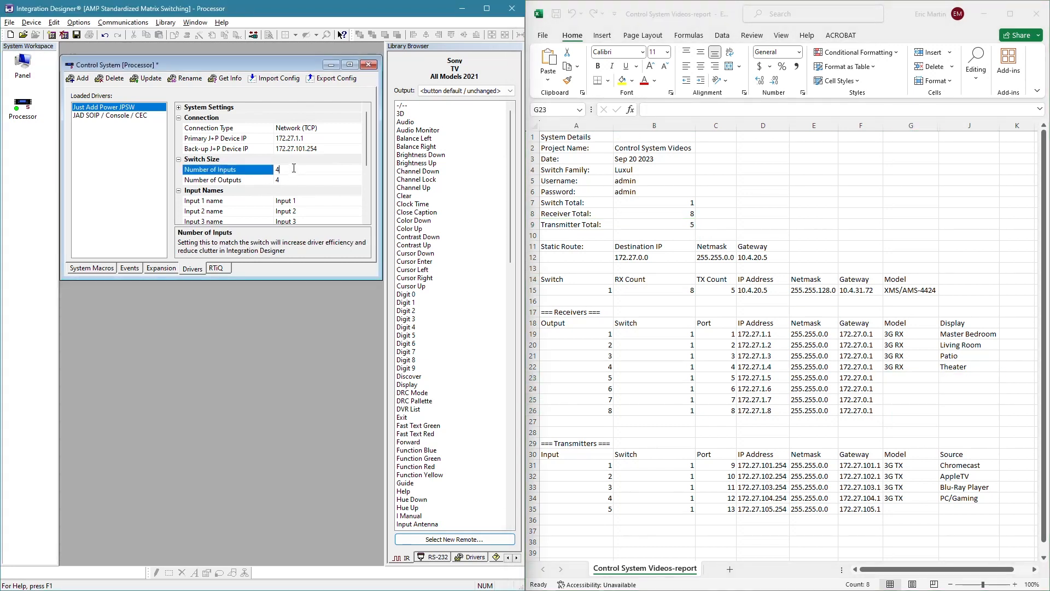
{"action": "left_click", "coordinate": [294, 169]}
- Change the JPSW driver's Number of Inputs to 5 as a trial and set it back to 4
{"action": "scroll", "coordinate": [310, 200], "scroll_direction": "down", "scroll_amount": 1}
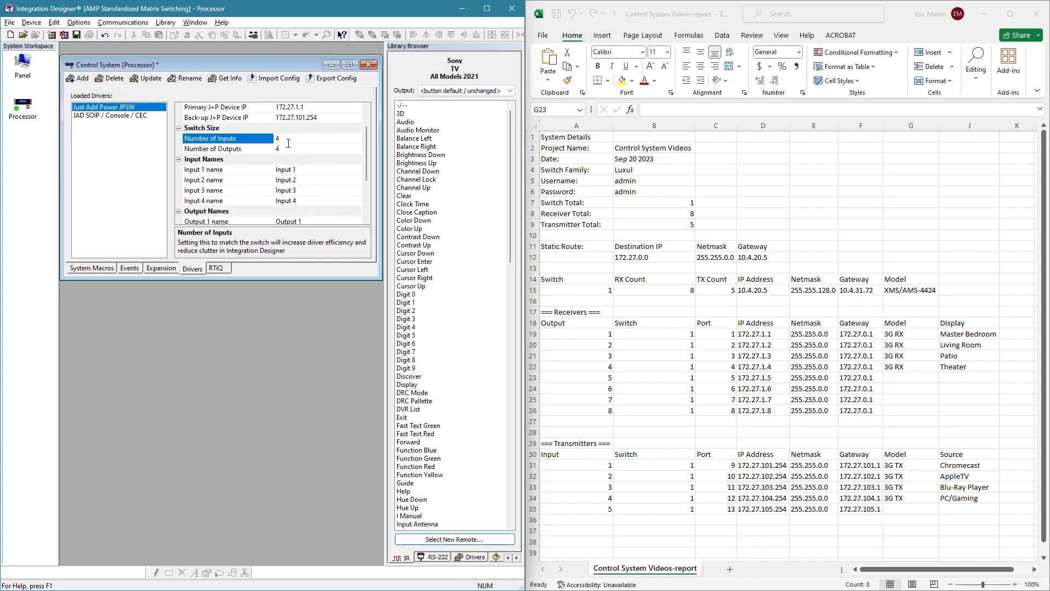
{"action": "left_click", "coordinate": [306, 170]}
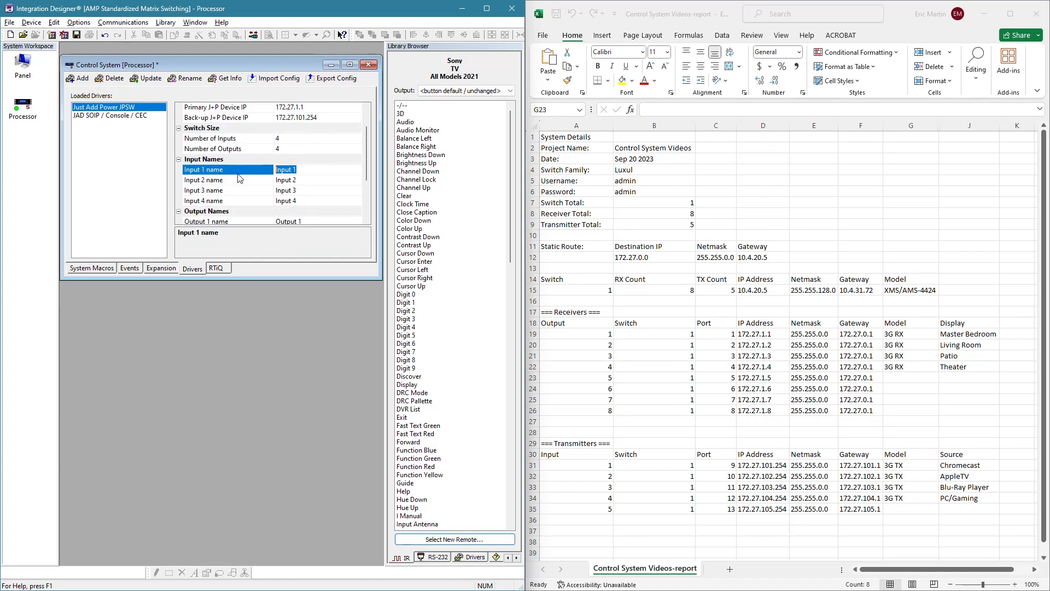
{"action": "left_click", "coordinate": [287, 138]}
{"action": "key", "text": "BackSpace"}
{"action": "type", "text": "5"}
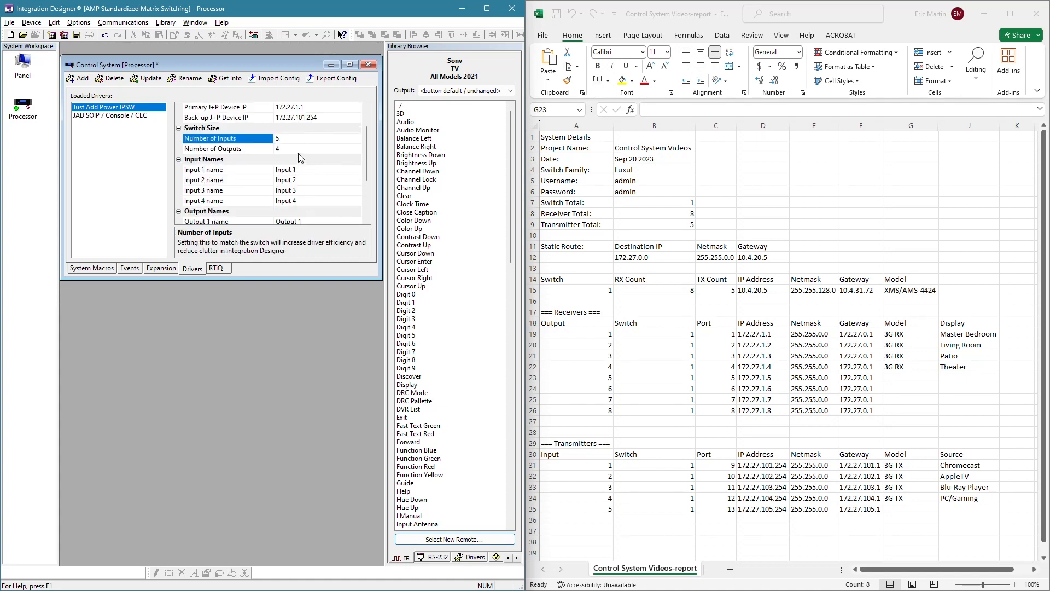
{"action": "left_click", "coordinate": [293, 151]}
{"action": "left_click_drag", "start_coordinate": [297, 213], "coordinate": [268, 211]}
{"action": "left_click", "coordinate": [289, 140]}
{"action": "key", "text": "BackSpace"}
{"action": "type", "text": "4"}
- Name the driver's inputs 1 to 4 Chromecast, AppleTV, Blu-Ray Player and Gaming, following the report's transmitter sources
{"action": "left_click", "coordinate": [300, 171]}
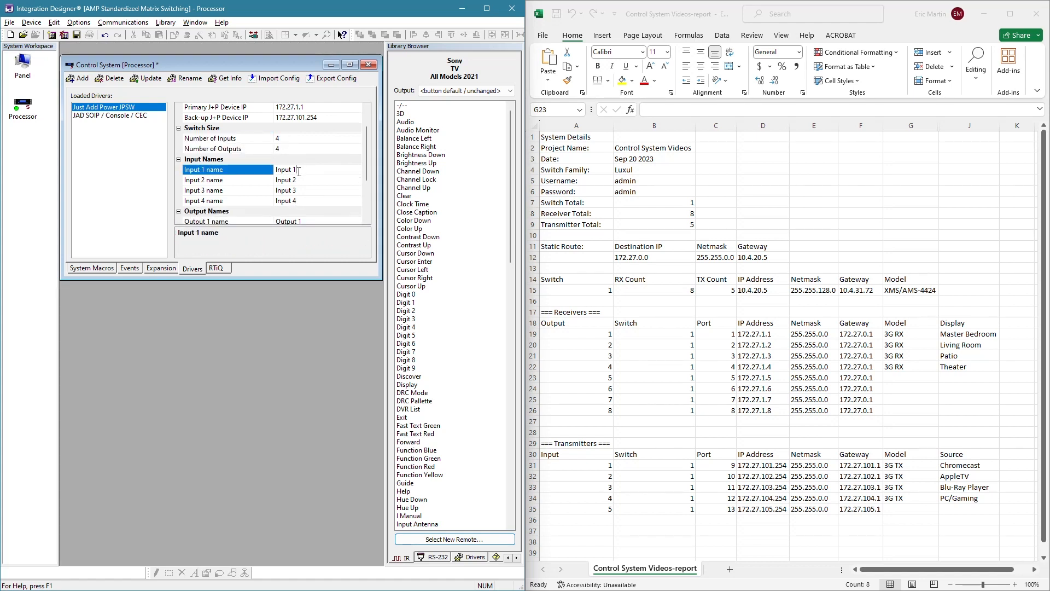
{"action": "left_click_drag", "start_coordinate": [299, 171], "coordinate": [230, 175]}
{"action": "type", "text": "Chromecast"}
{"action": "left_click", "coordinate": [223, 175]}
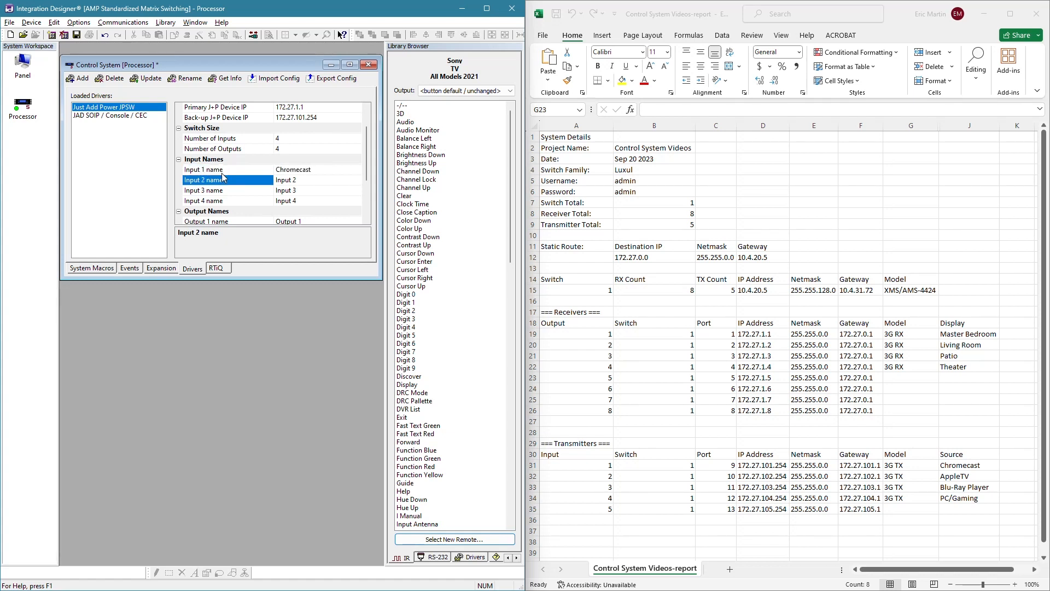
{"action": "type", "text": "AppleTV"}
{"action": "key", "text": "Down"}
{"action": "type", "text": "B"}
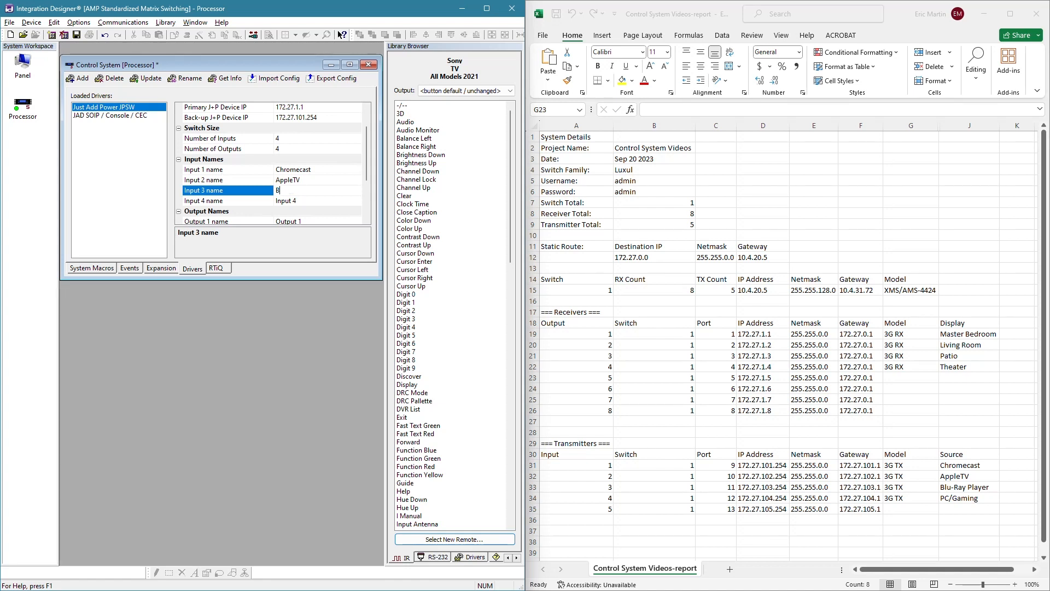
{"action": "type", "text": "lu-Ray Player"}
{"action": "key", "text": "Down"}
{"action": "type", "text": "G"}
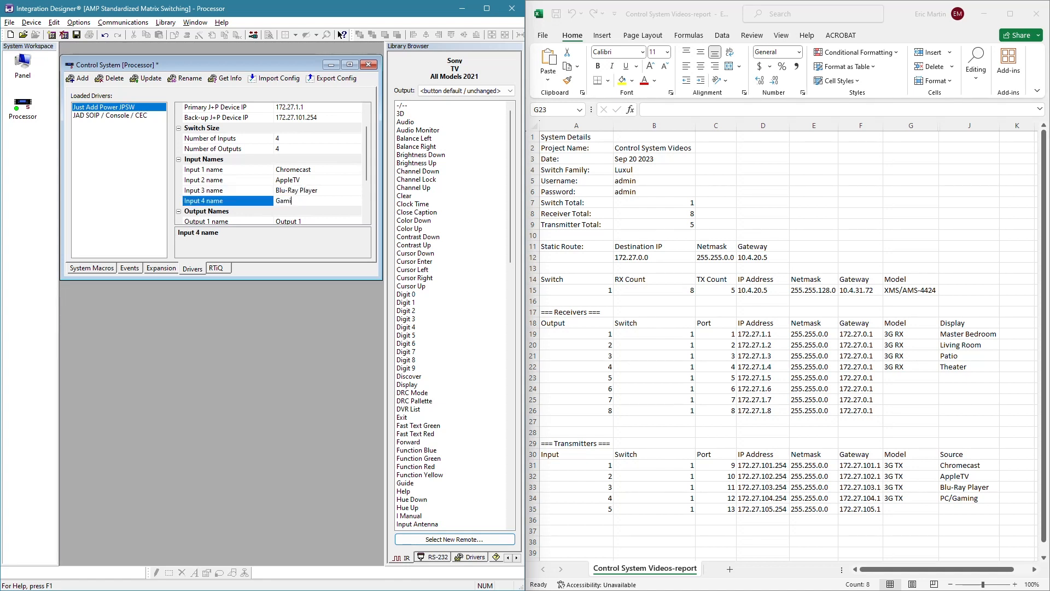
{"action": "type", "text": "aming"}
- Name the driver's outputs 1 to 4 Master Bedroom, Living Room, Patio and Theater, following the report's receiver displays
{"action": "key", "text": "Down"}
{"action": "key", "text": "Down"}
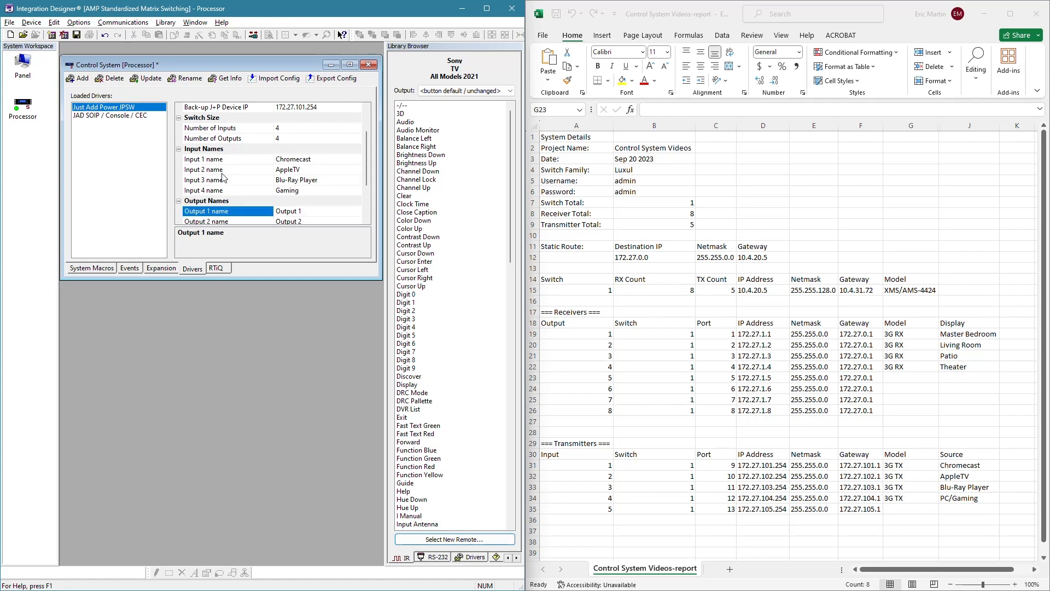
{"action": "type", "text": "Master Bedroom"}
{"action": "key", "text": "Down"}
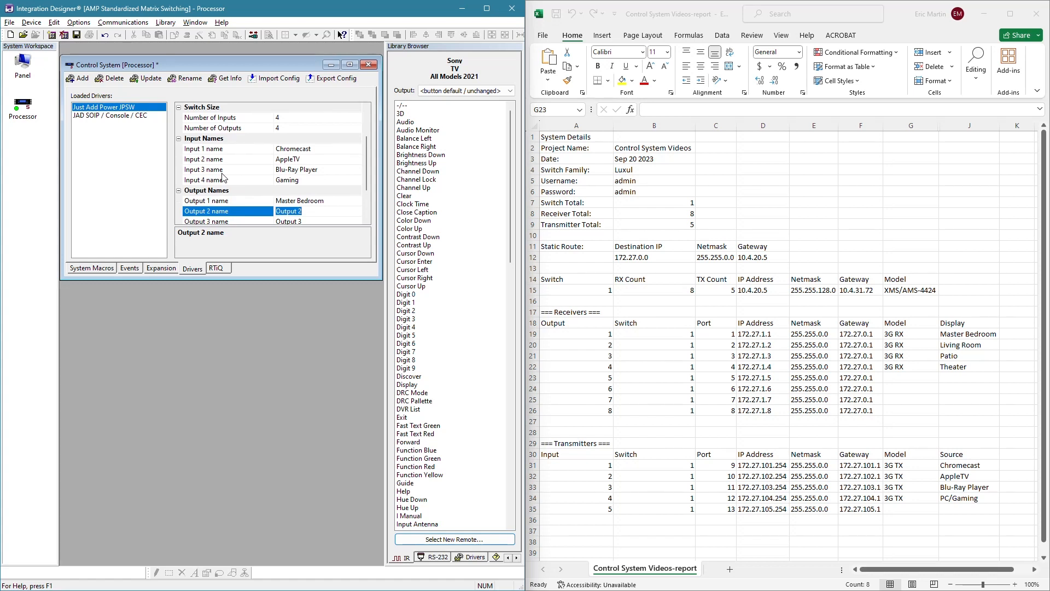
{"action": "type", "text": "Living Room"}
{"action": "key", "text": "Down"}
{"action": "type", "text": "Patio"}
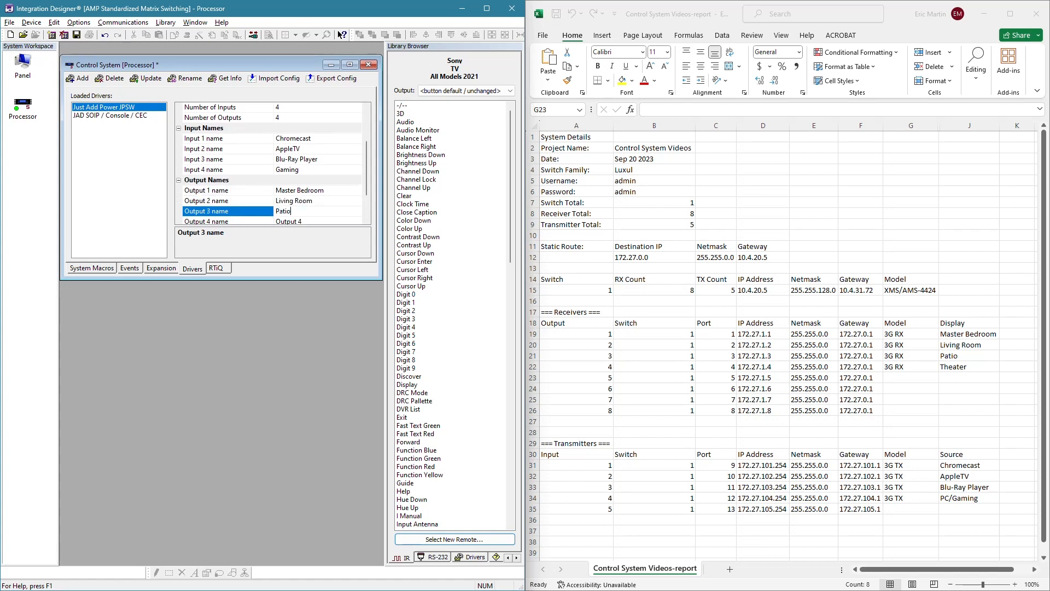
{"action": "key", "text": "Down"}
{"action": "type", "text": "Th"}
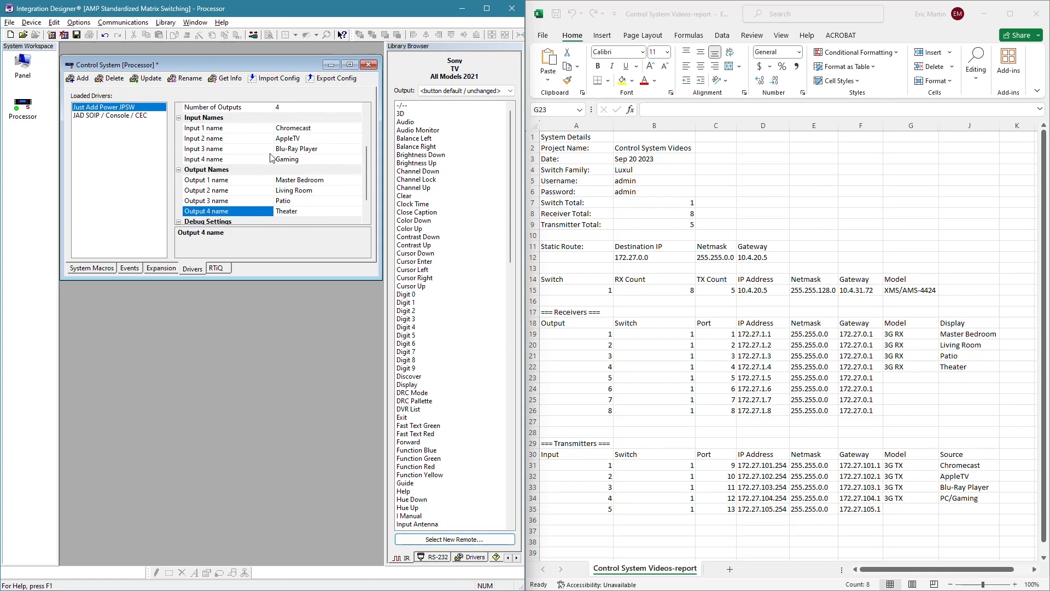
- Try an oversized switch by setting the driver's Number of Outputs to 1000 and look through the resulting settings
{"action": "mouse_move", "coordinate": [366, 169]}
{"action": "left_mouse_down"}
{"action": "mouse_move", "coordinate": [368, 189]}
{"action": "mouse_move", "coordinate": [374, 160]}
{"action": "left_mouse_up"}
{"action": "left_click", "coordinate": [280, 128]}
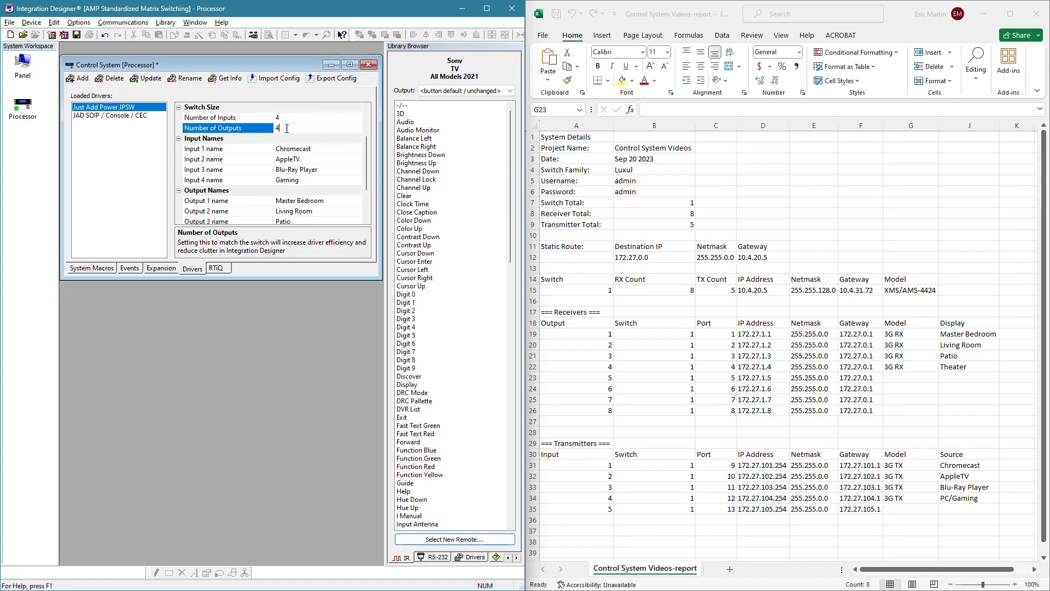
{"action": "double_click", "coordinate": [286, 128]}
{"action": "type", "text": "1000"}
{"action": "mouse_move", "coordinate": [369, 119]}
{"action": "left_mouse_down"}
{"action": "mouse_move", "coordinate": [372, 219]}
{"action": "mouse_move", "coordinate": [367, 117]}
{"action": "left_mouse_up"}
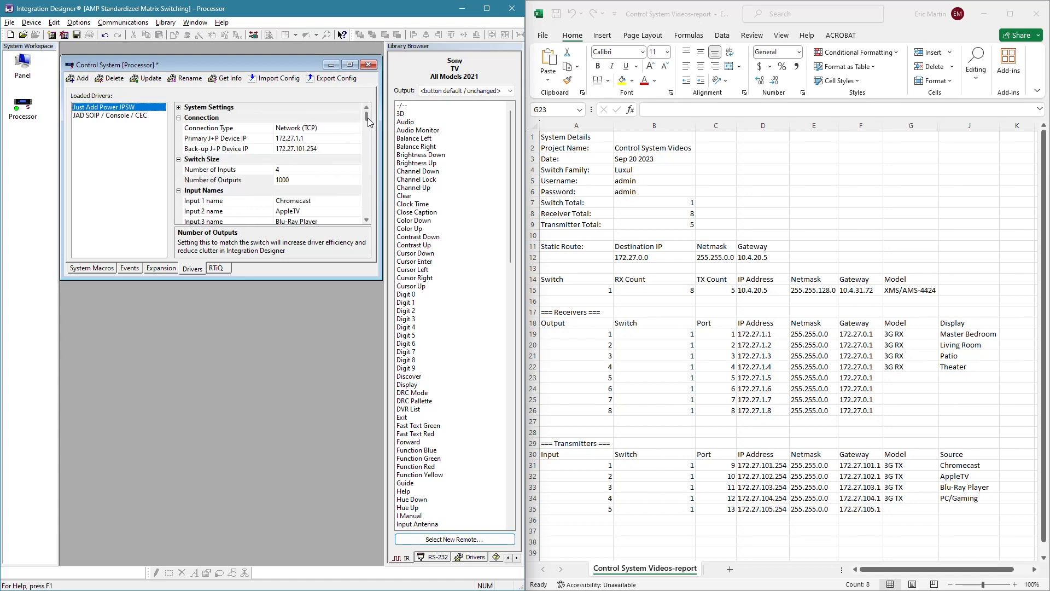
- Set the driver's Number of Outputs back to 4 and review its settings
{"action": "left_click", "coordinate": [299, 179]}
{"action": "type", "text": "4"}
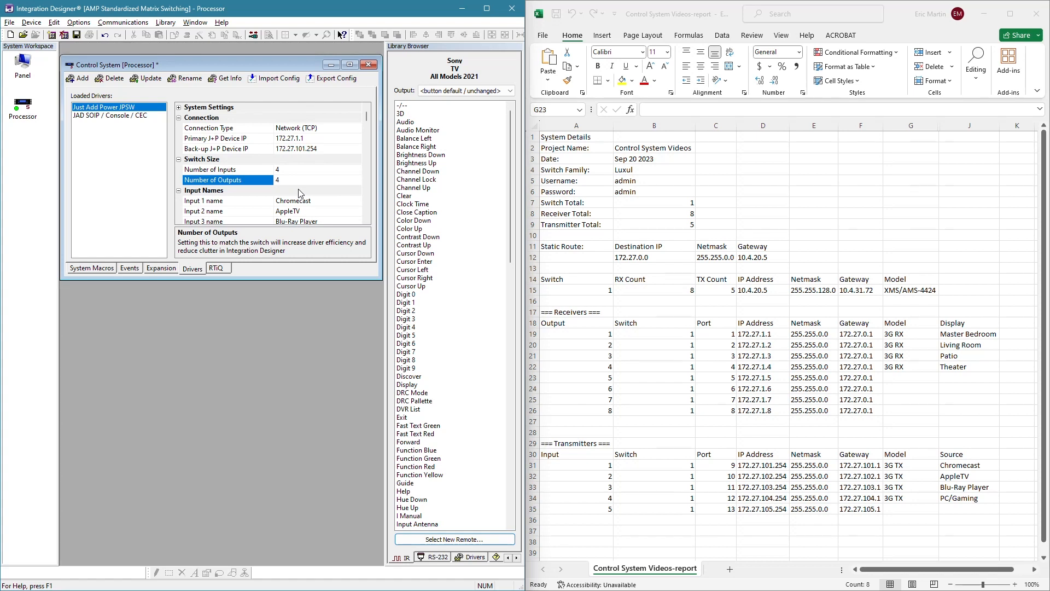
{"action": "left_click", "coordinate": [299, 192]}
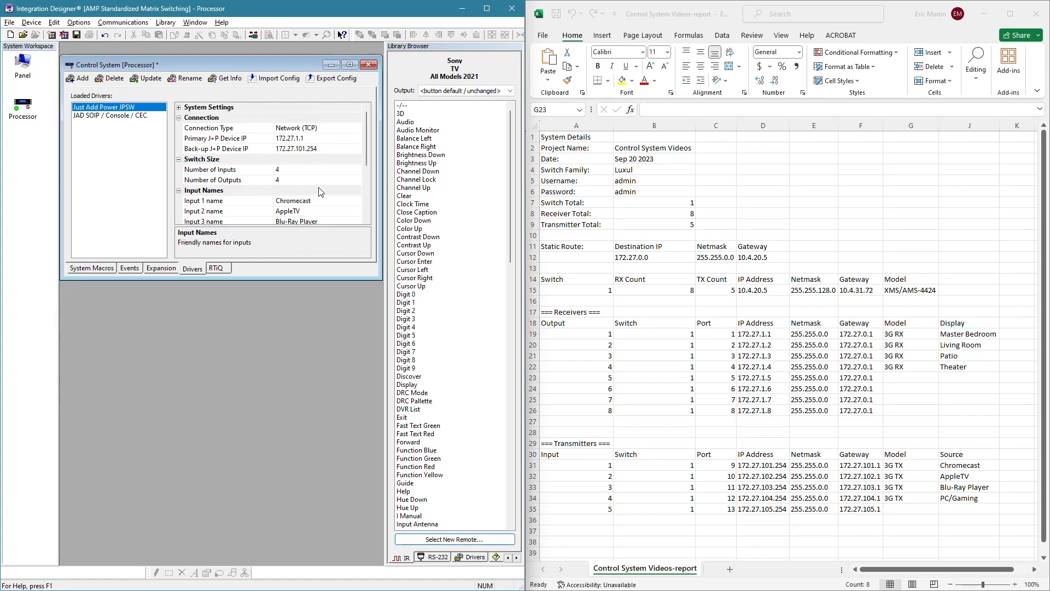
{"action": "mouse_move", "coordinate": [367, 157]}
{"action": "left_mouse_down"}
{"action": "mouse_move", "coordinate": [362, 200]}
{"action": "mouse_move", "coordinate": [361, 157]}
{"action": "left_mouse_up"}
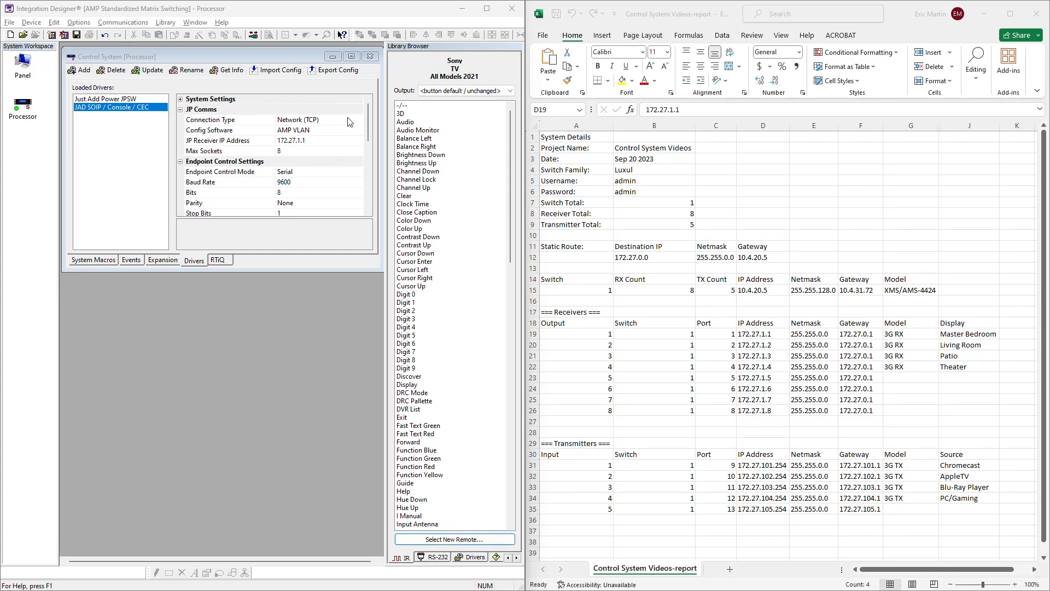
- Maximize the Integration Designer window, open the Panel device and display its Matrix Control page
{"action": "left_click", "coordinate": [488, 7]}
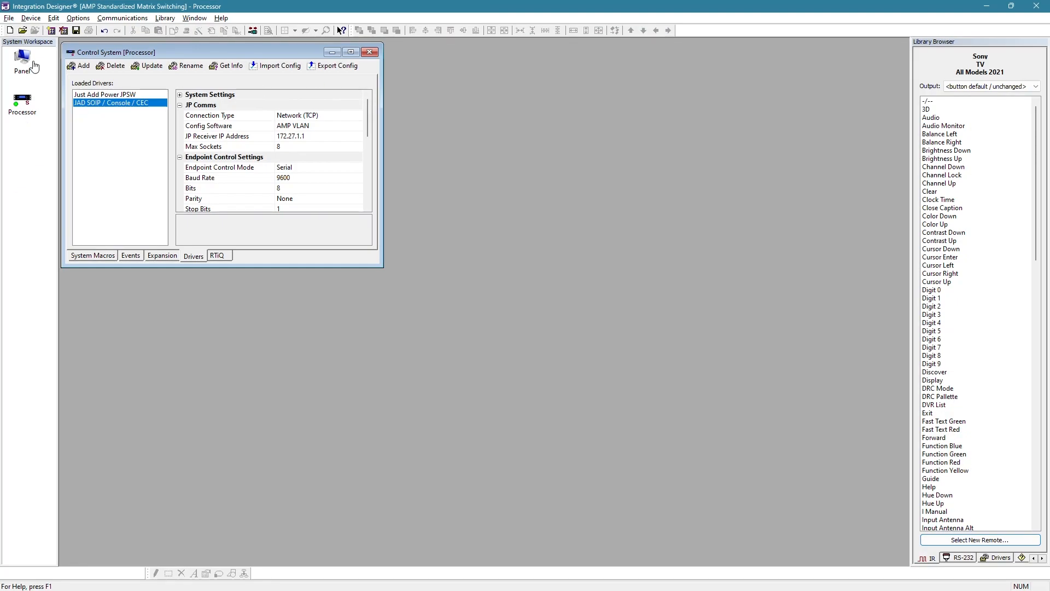
{"action": "double_click", "coordinate": [19, 67]}
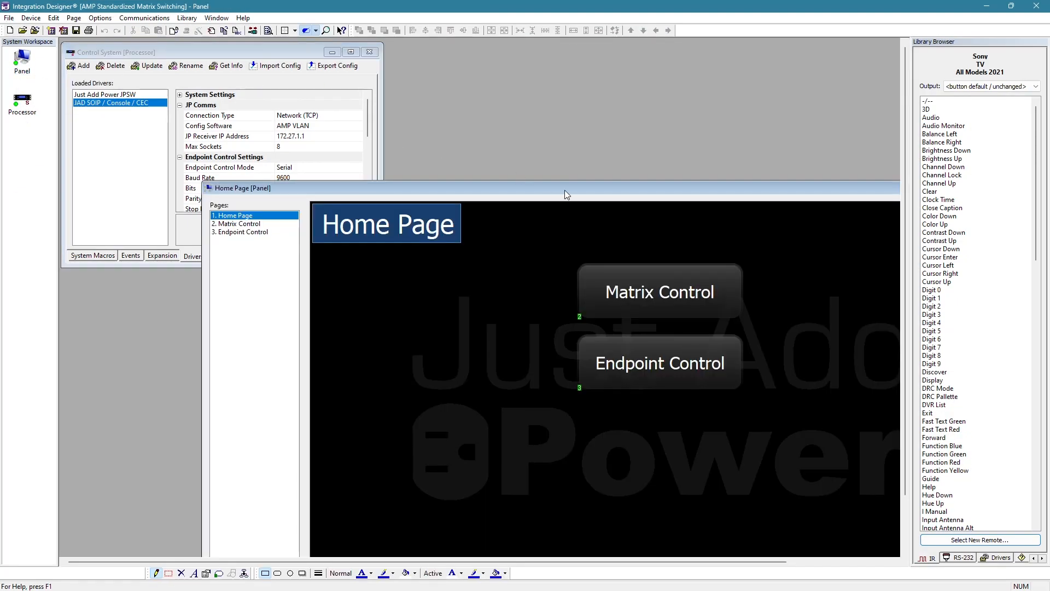
{"action": "left_click_drag", "start_coordinate": [565, 189], "coordinate": [442, 80]}
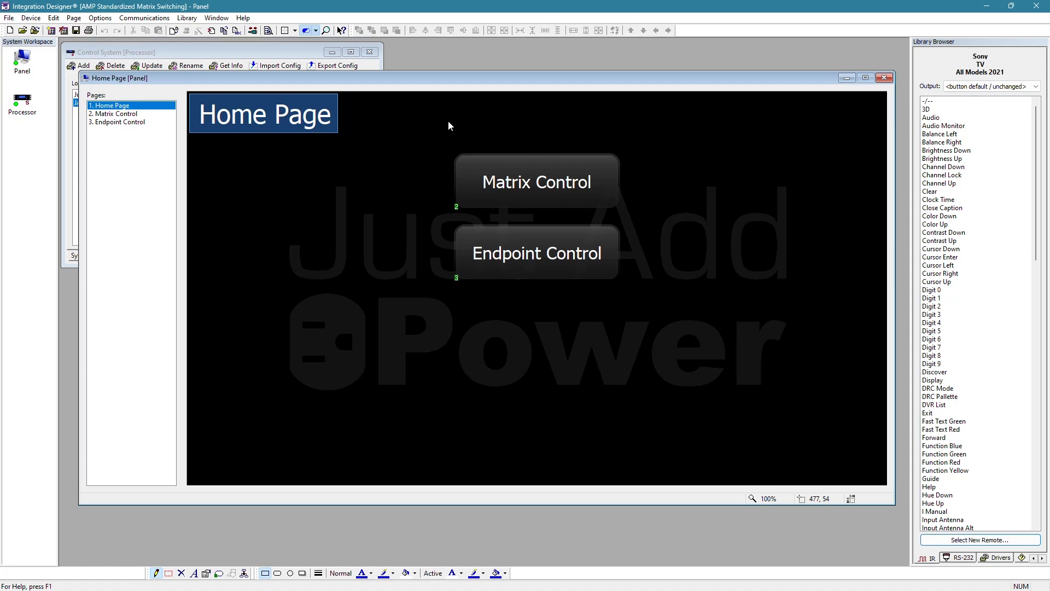
{"action": "left_click", "coordinate": [116, 114]}
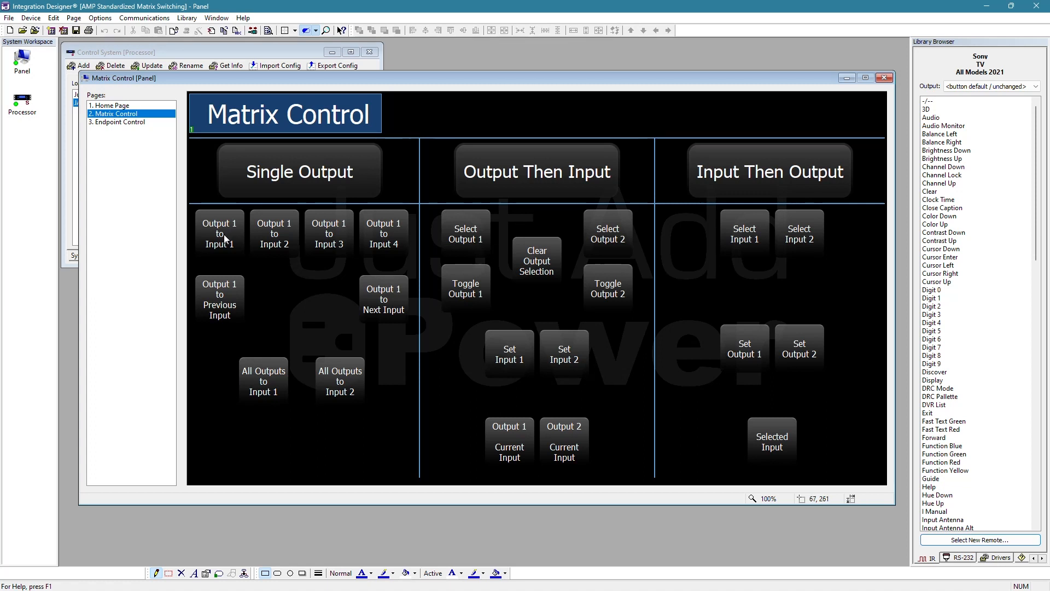
- Assign the Just Add Power JPSW driver's Switch Output command, for single or all outputs, to the Output 1 to Input 1 button
{"action": "left_click", "coordinate": [169, 573]}
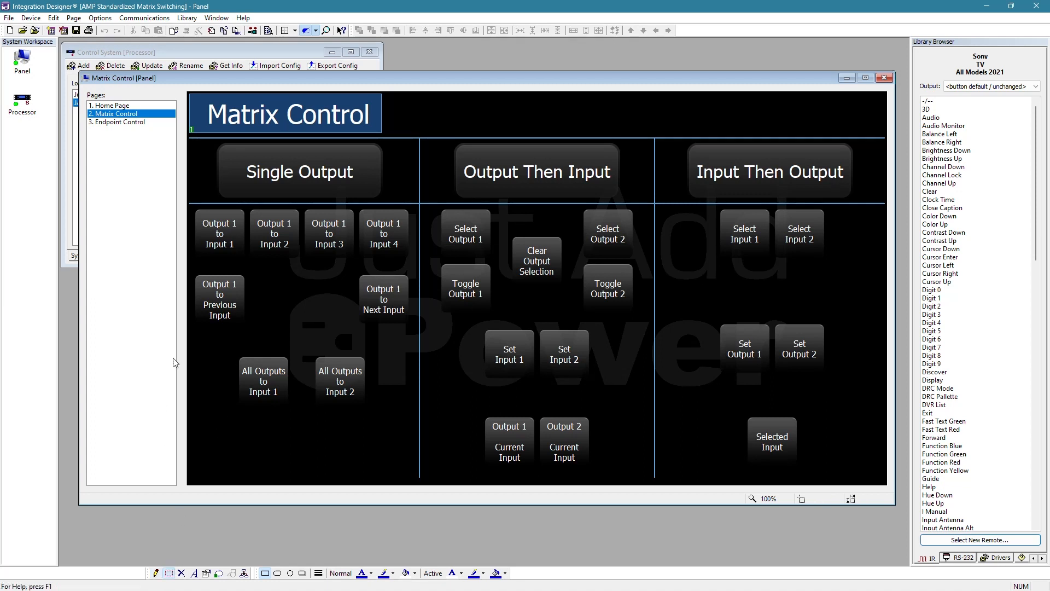
{"action": "right_click", "coordinate": [223, 247]}
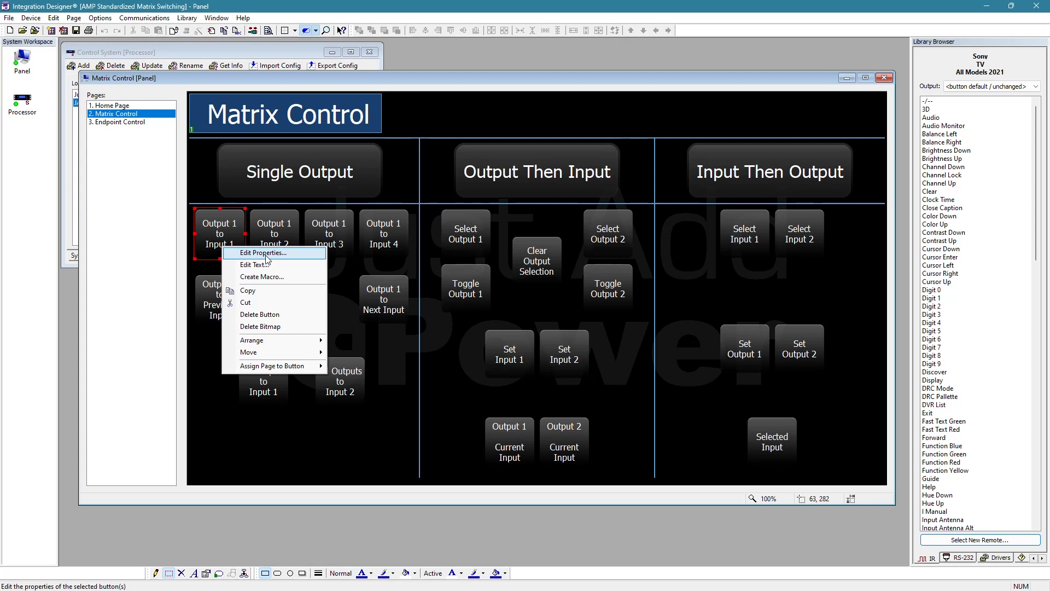
{"action": "left_click", "coordinate": [266, 254]}
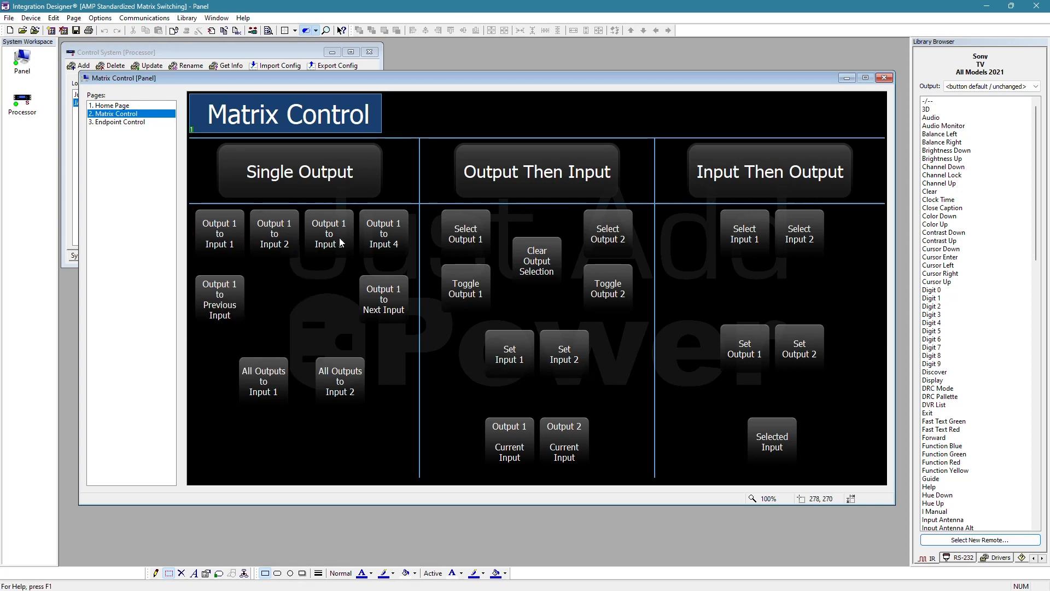
{"action": "right_click", "coordinate": [224, 235]}
{"action": "left_click", "coordinate": [272, 240]}
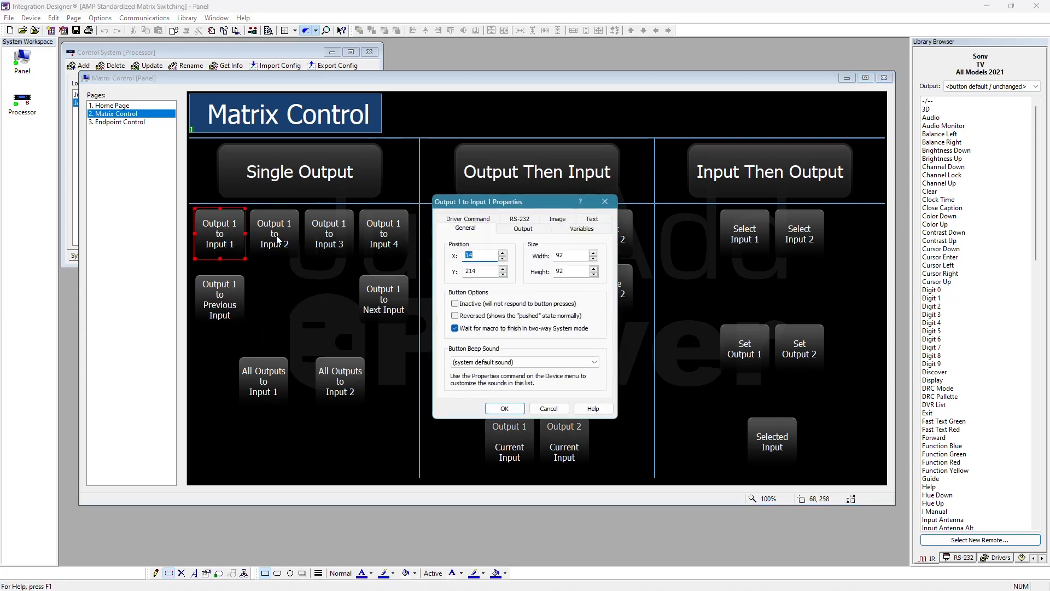
{"action": "left_click", "coordinate": [474, 220]}
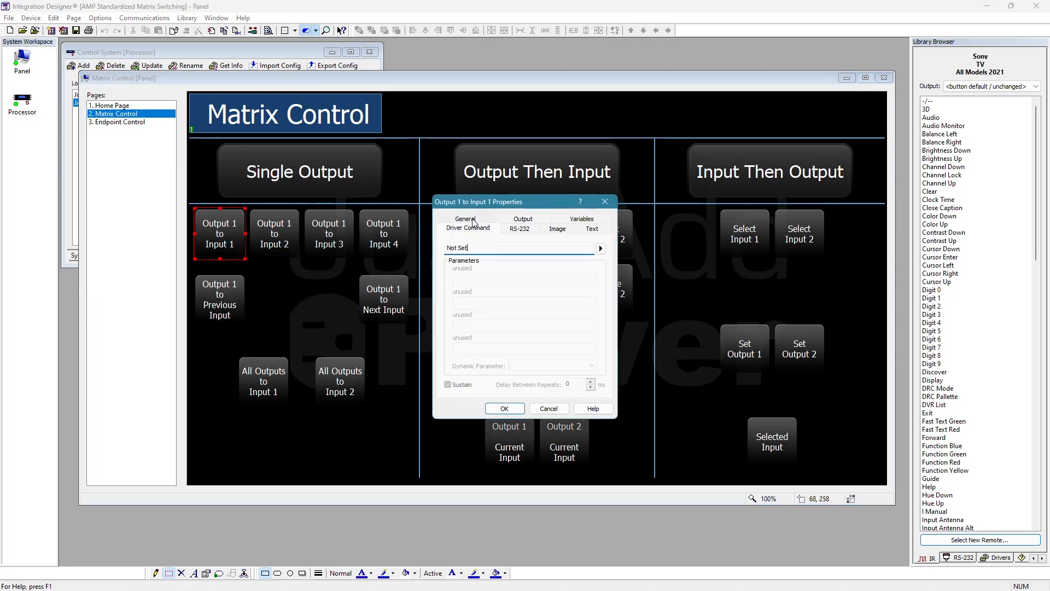
{"action": "left_click", "coordinate": [601, 249]}
{"action": "mouse_move", "coordinate": [681, 249]}
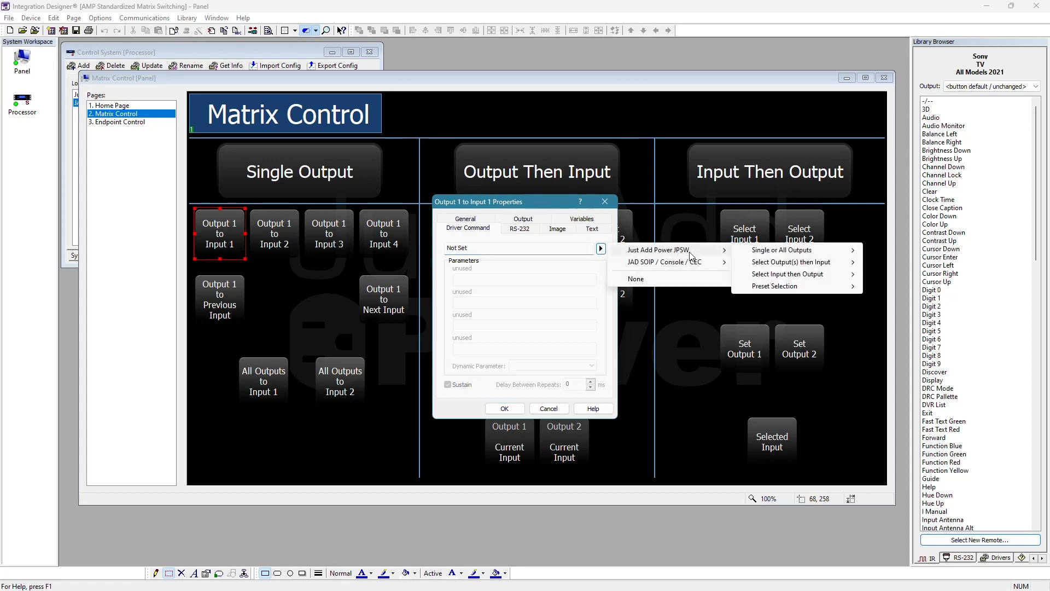
{"action": "mouse_move", "coordinate": [799, 251]}
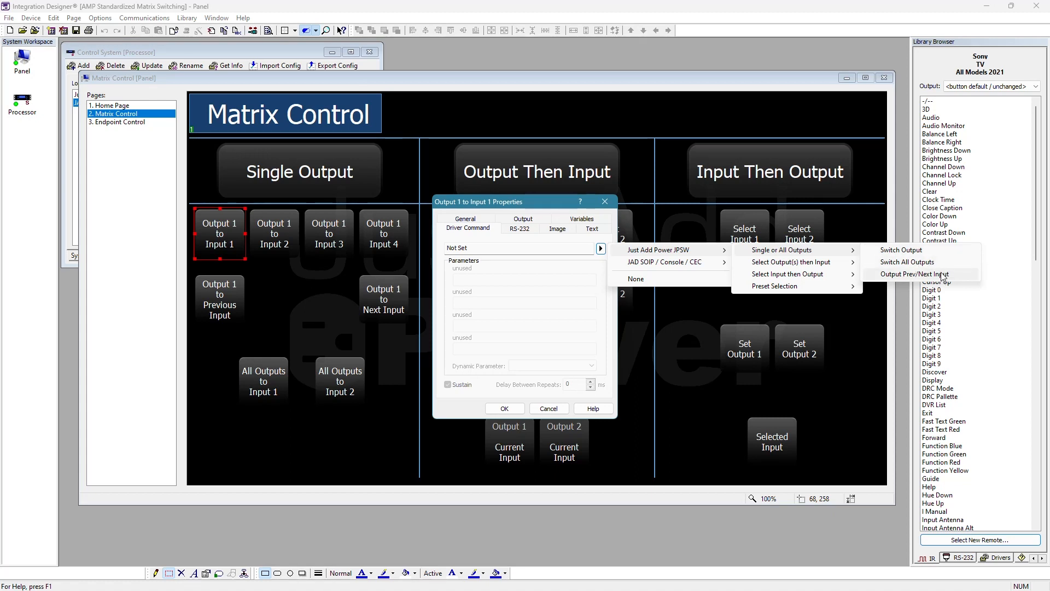
{"action": "left_click", "coordinate": [907, 251]}
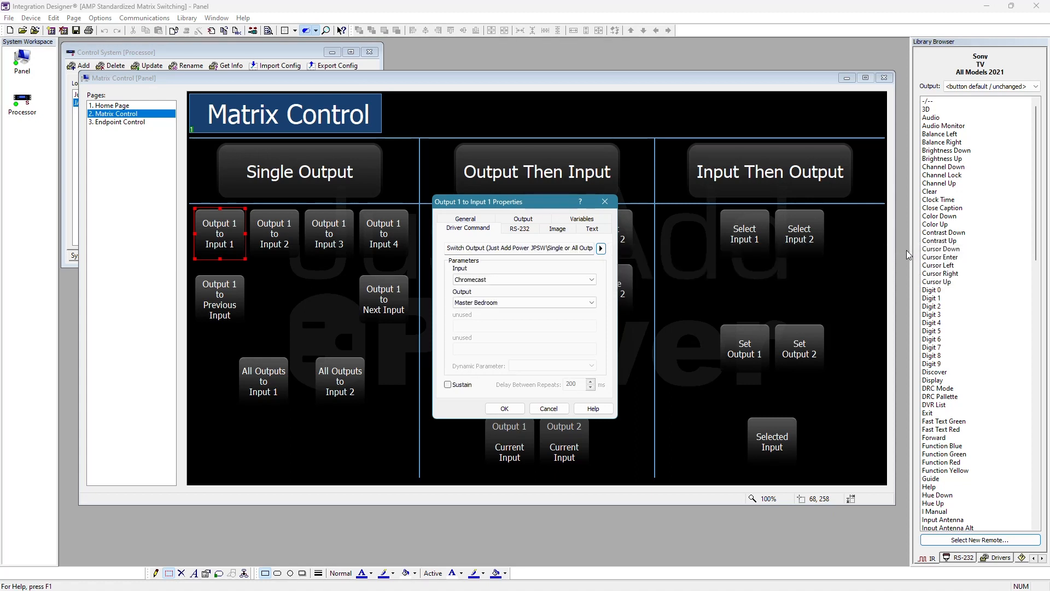
- Set the Switch Output command's Input to Chromecast and Output to Master Bedroom, and apply the button's properties
{"action": "left_click", "coordinate": [525, 281]}
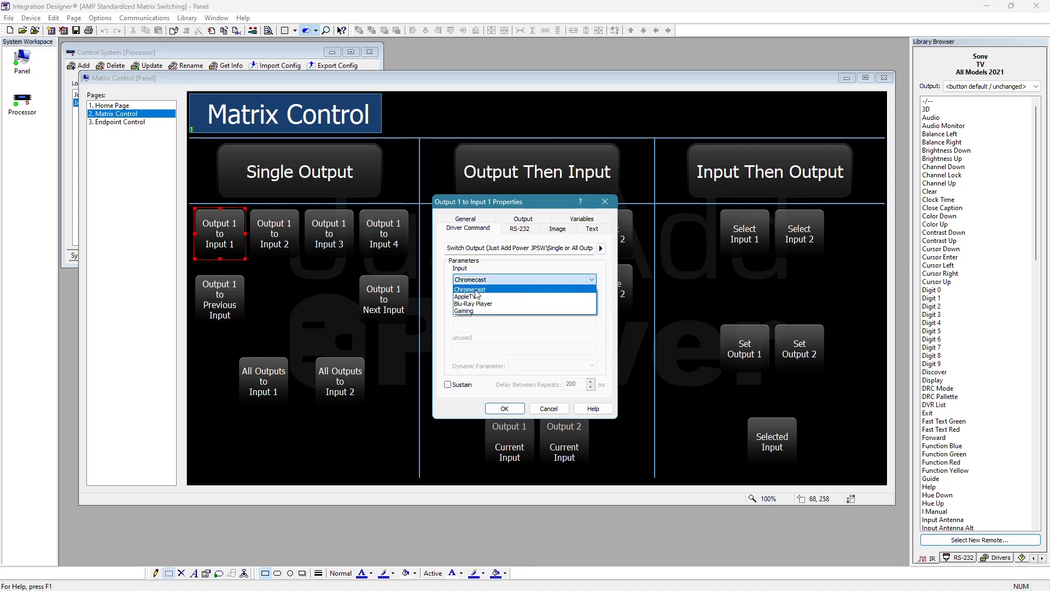
{"action": "left_click", "coordinate": [478, 288]}
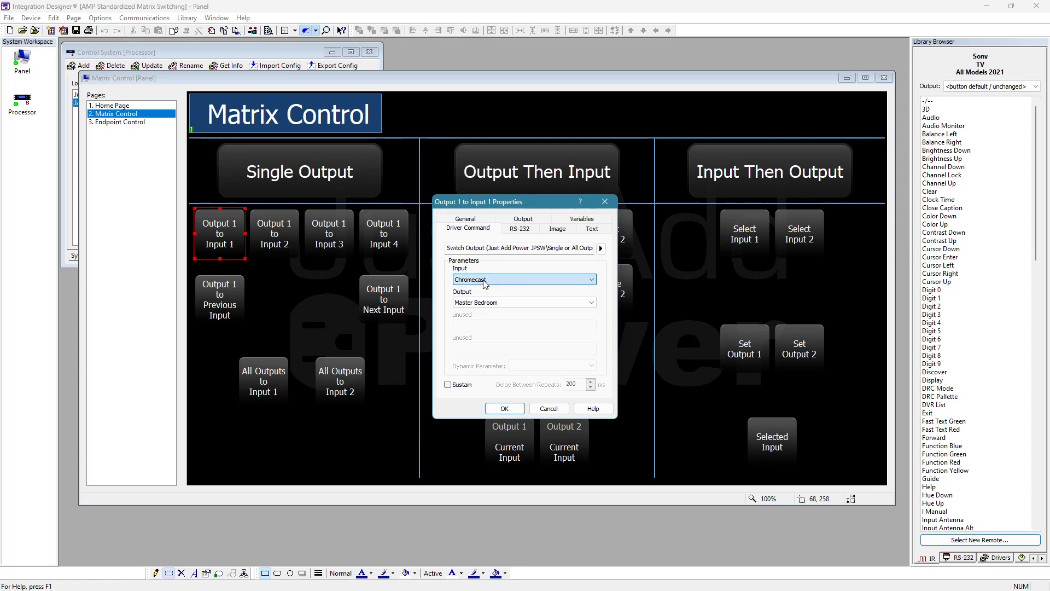
{"action": "left_click", "coordinate": [484, 303]}
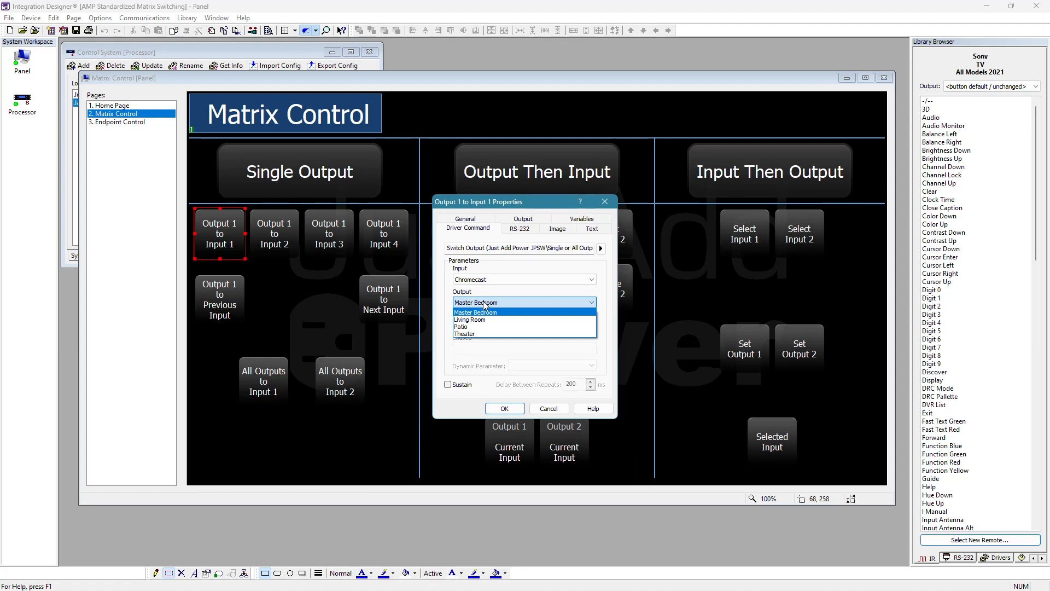
{"action": "left_click", "coordinate": [485, 312]}
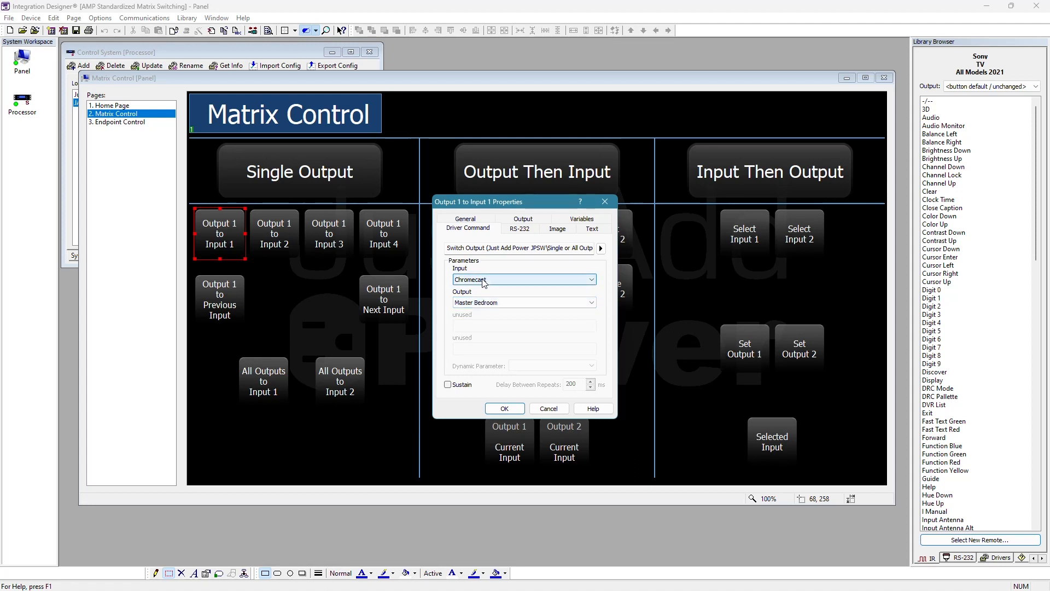
{"action": "left_click", "coordinate": [497, 305]}
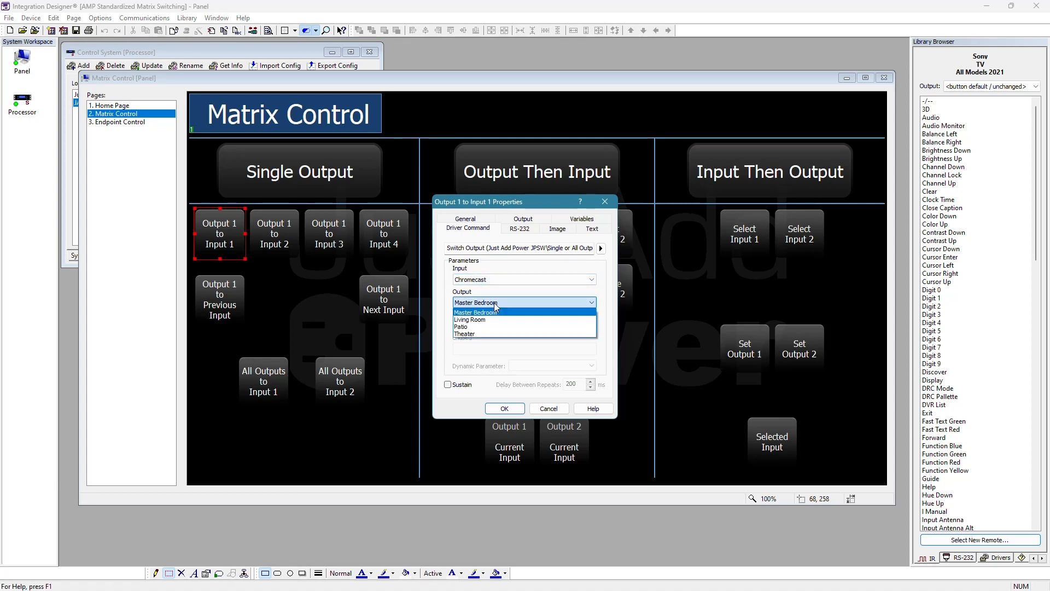
{"action": "left_click", "coordinate": [496, 307]}
{"action": "left_click", "coordinate": [509, 408]}
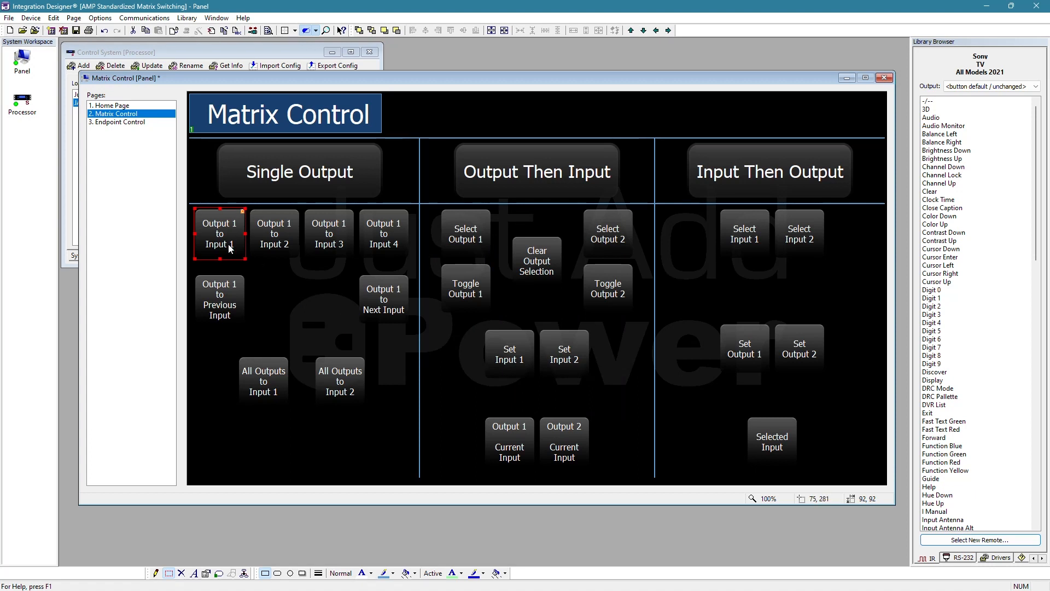
- Assign the JPSW single-or-all-outputs Switch Output command to the Output 1 to Input 2 button, with Input AppleTV and Output Master Bedroom
{"action": "right_click", "coordinate": [280, 242]}
{"action": "left_click", "coordinate": [298, 243]}
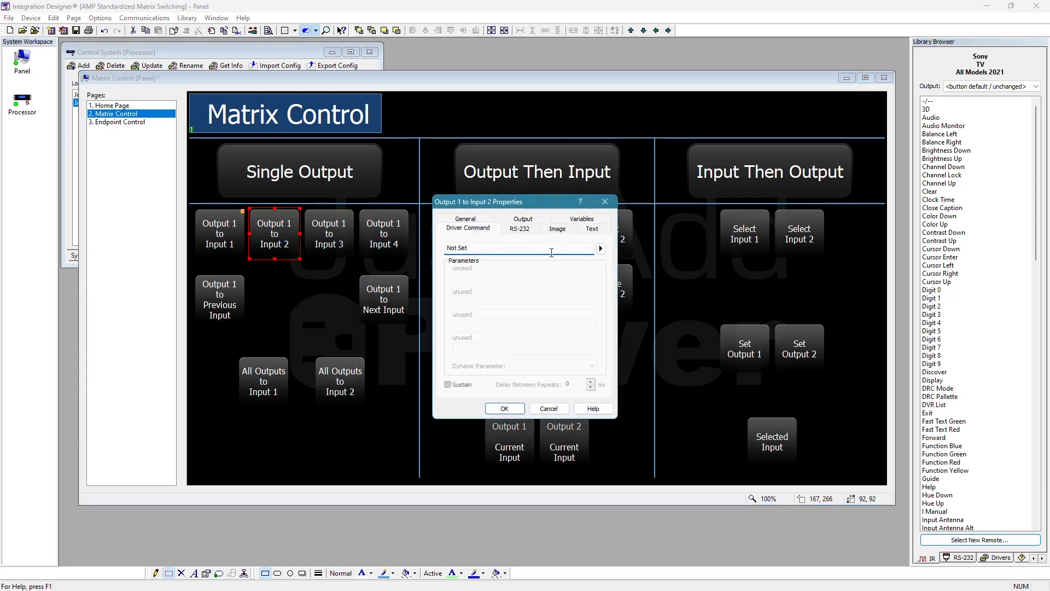
{"action": "left_click", "coordinate": [601, 249]}
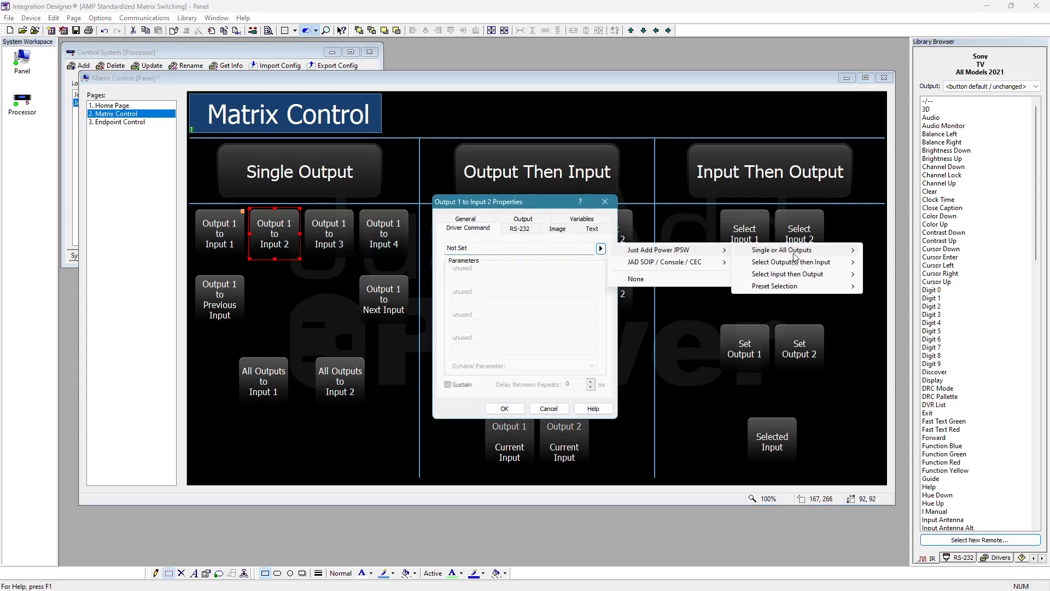
{"action": "left_click", "coordinate": [908, 250]}
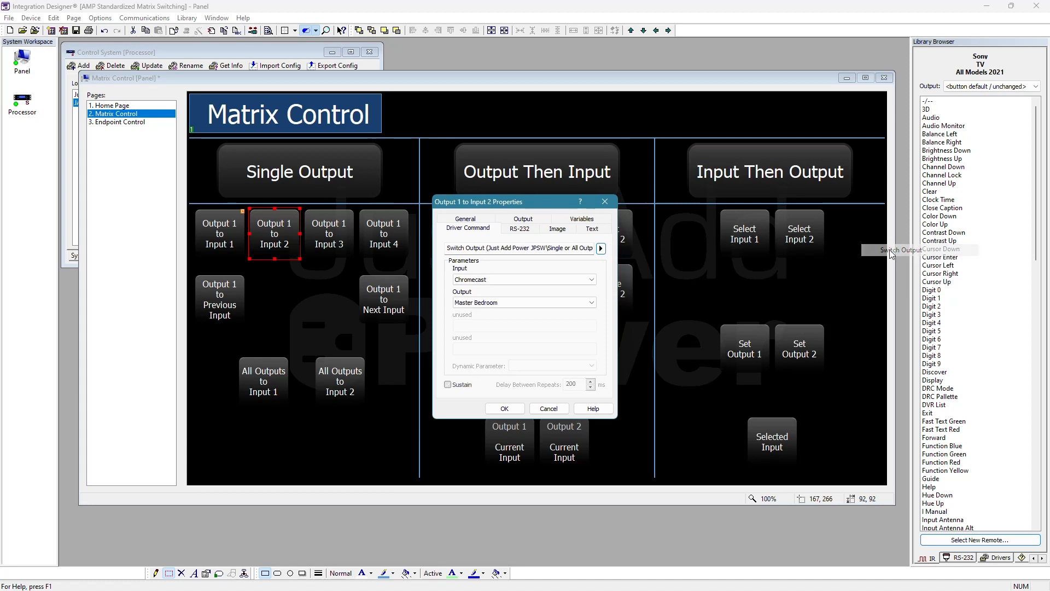
{"action": "left_click", "coordinate": [494, 285]}
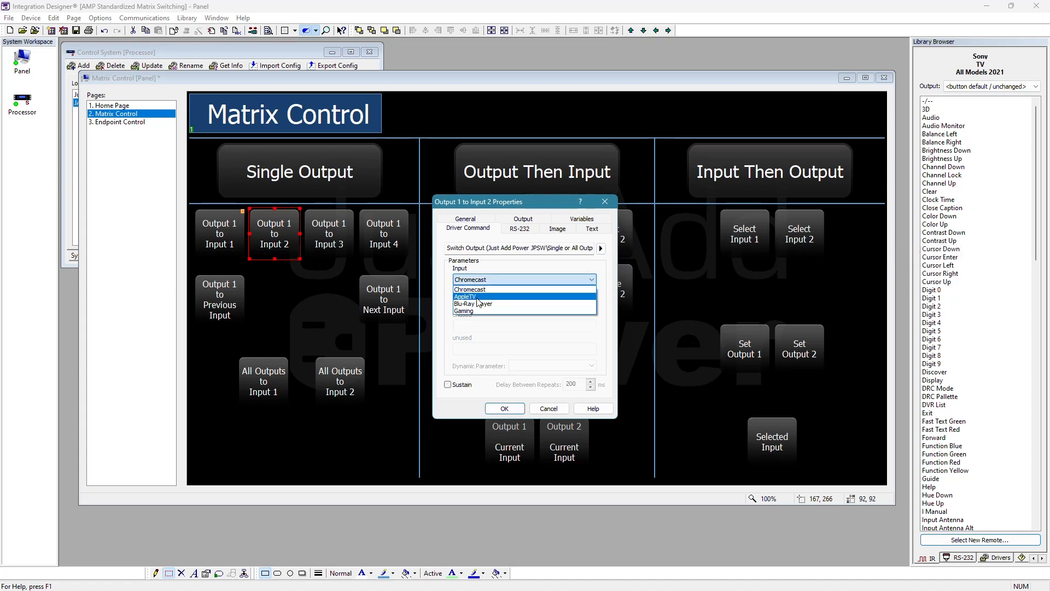
{"action": "left_click", "coordinate": [477, 302]}
{"action": "left_click", "coordinate": [499, 410]}
- Assign the JPSW Switch Output command to the Output 1 to Input 3 button, with Input Blu-Ray Player and Output Master Bedroom
{"action": "right_click", "coordinate": [335, 230]}
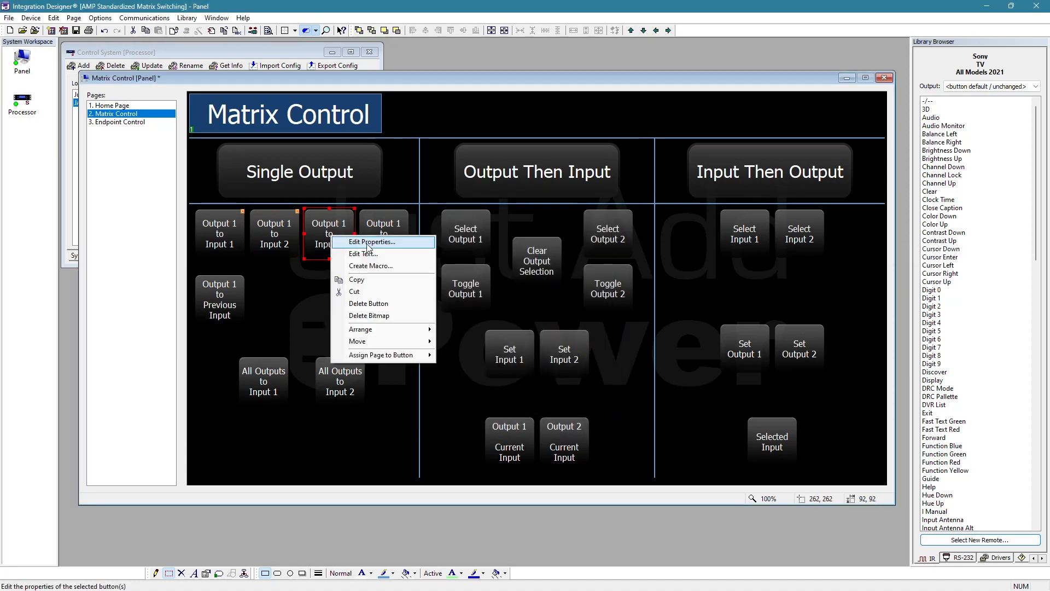
{"action": "left_click", "coordinate": [370, 241]}
{"action": "left_click", "coordinate": [602, 249]}
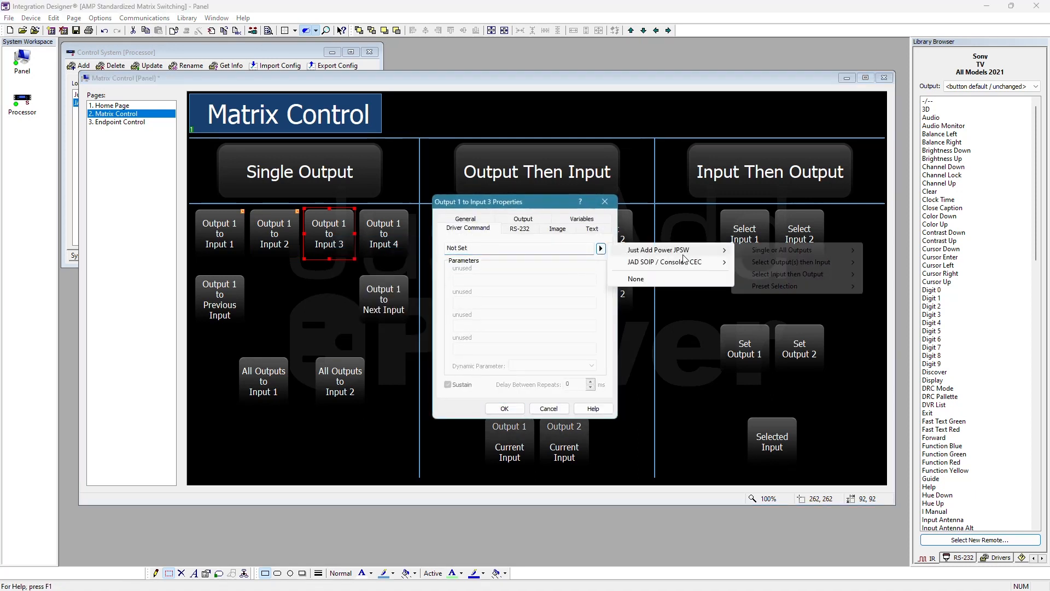
{"action": "mouse_move", "coordinate": [692, 249]}
{"action": "mouse_move", "coordinate": [791, 251]}
{"action": "left_click", "coordinate": [887, 250]}
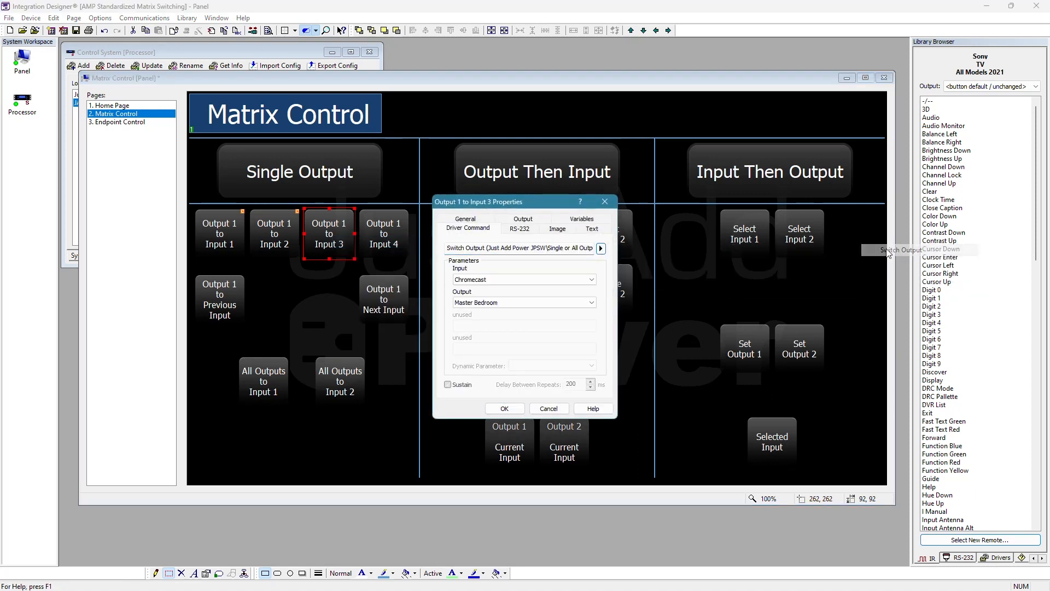
{"action": "left_click", "coordinate": [478, 302]}
{"action": "left_click", "coordinate": [487, 280]}
{"action": "left_click", "coordinate": [487, 280]}
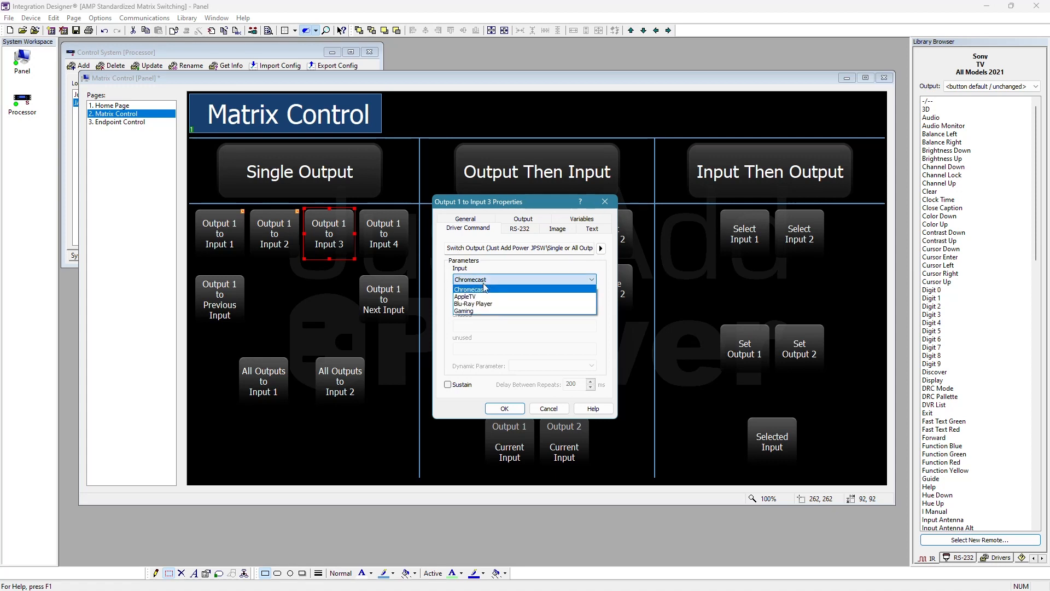
{"action": "left_click", "coordinate": [480, 307]}
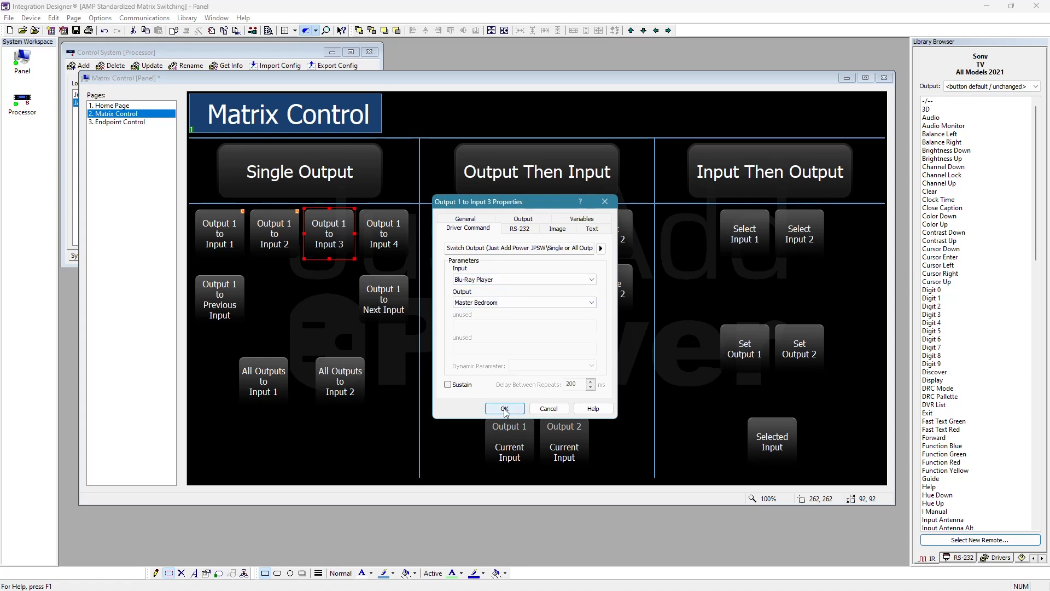
{"action": "left_click", "coordinate": [503, 408]}
- Copy the Output 1 to Input 3 button's command onto the Output 1 to Input 4 button and set its Input to Gaming
{"action": "right_click", "coordinate": [338, 234]}
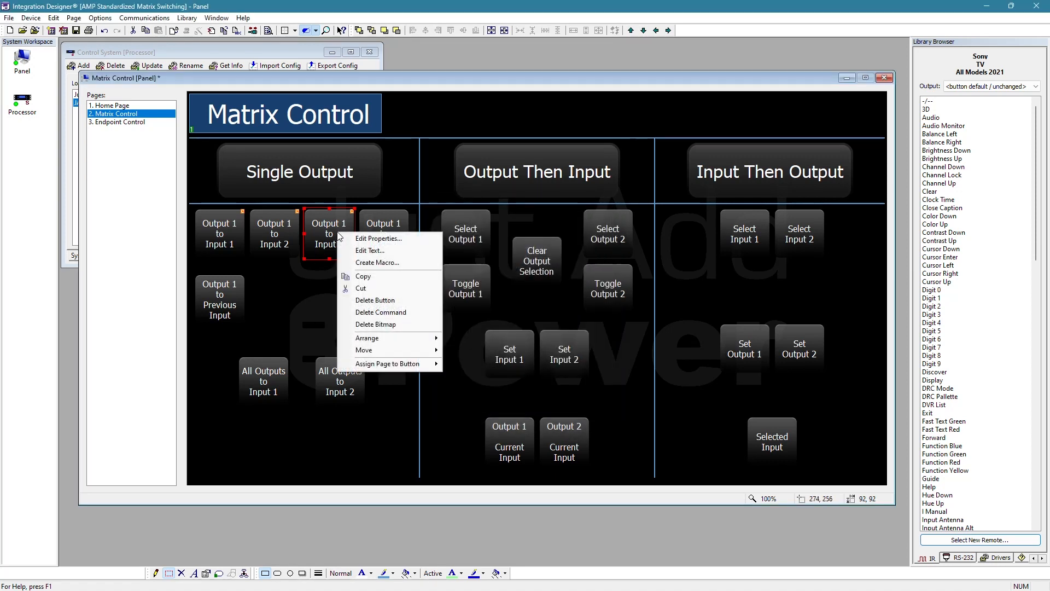
{"action": "left_click", "coordinate": [364, 276]}
{"action": "right_click", "coordinate": [387, 225]}
{"action": "left_click", "coordinate": [430, 319]}
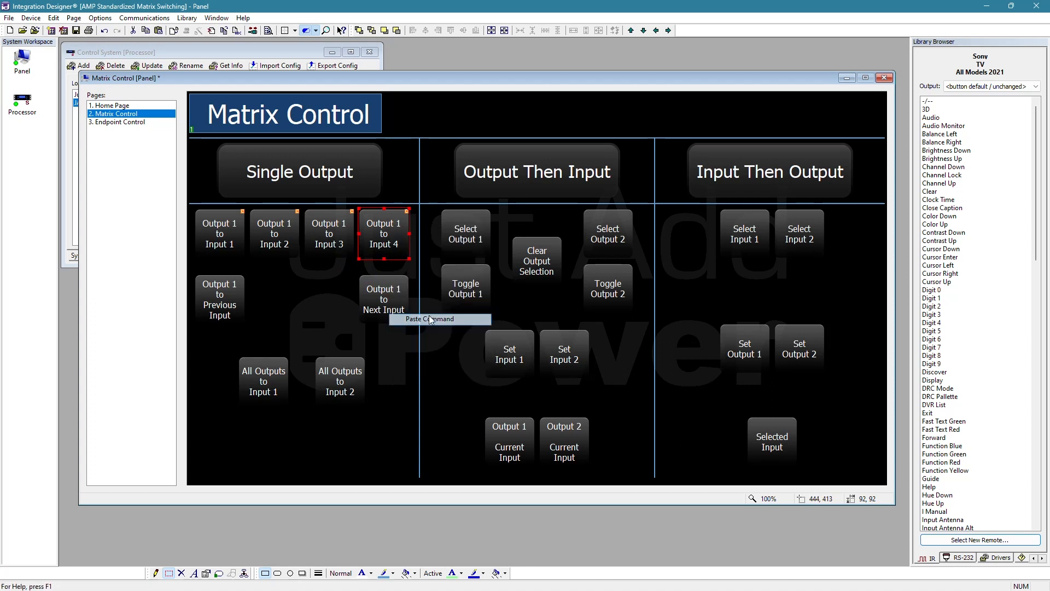
{"action": "right_click", "coordinate": [381, 224]}
{"action": "left_click", "coordinate": [438, 230]}
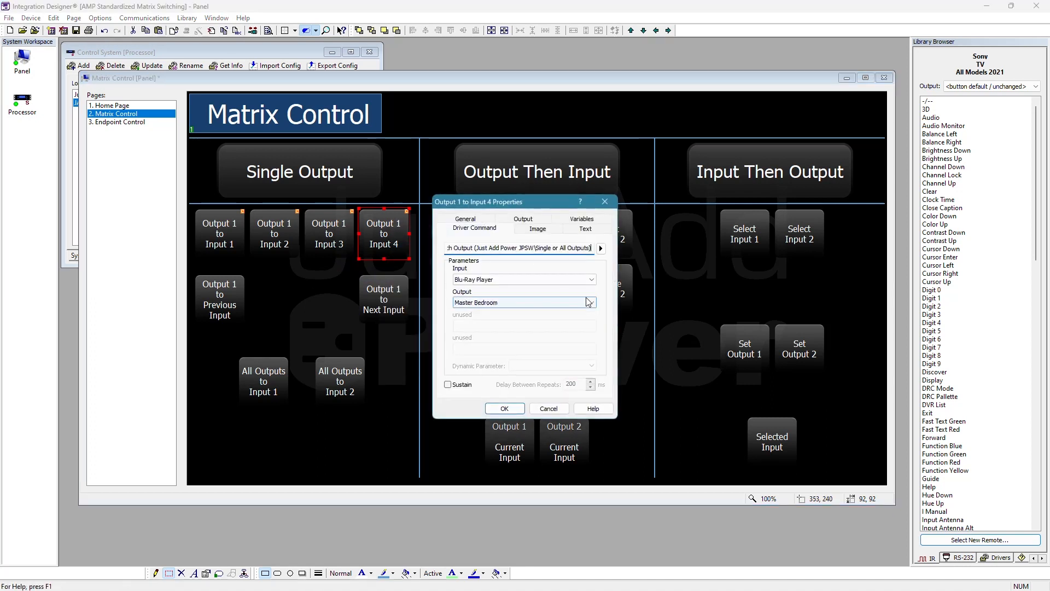
{"action": "left_click", "coordinate": [533, 279]}
{"action": "left_click", "coordinate": [474, 314]}
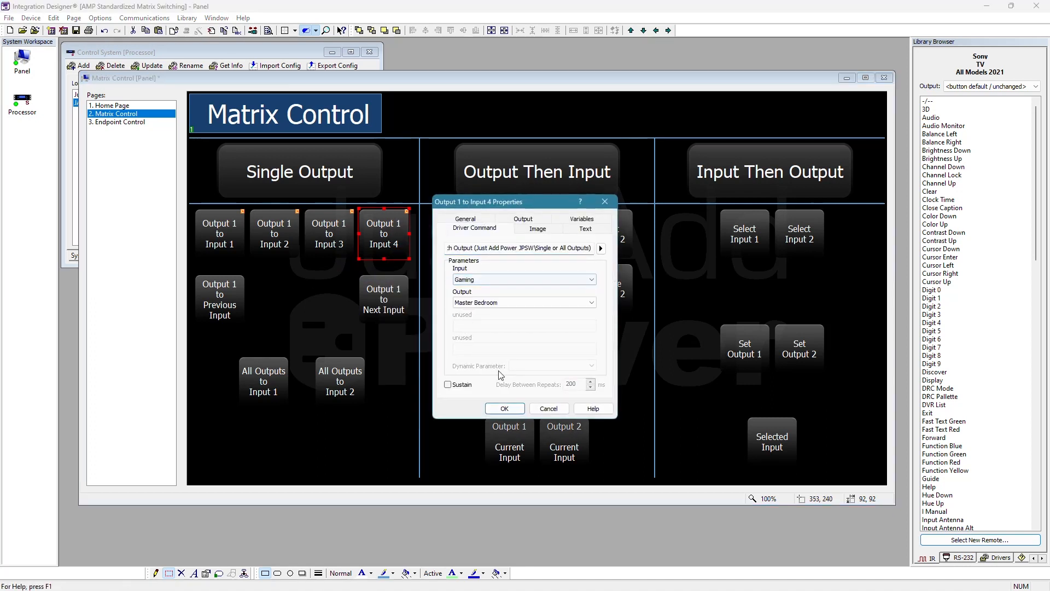
{"action": "left_click", "coordinate": [505, 408]}
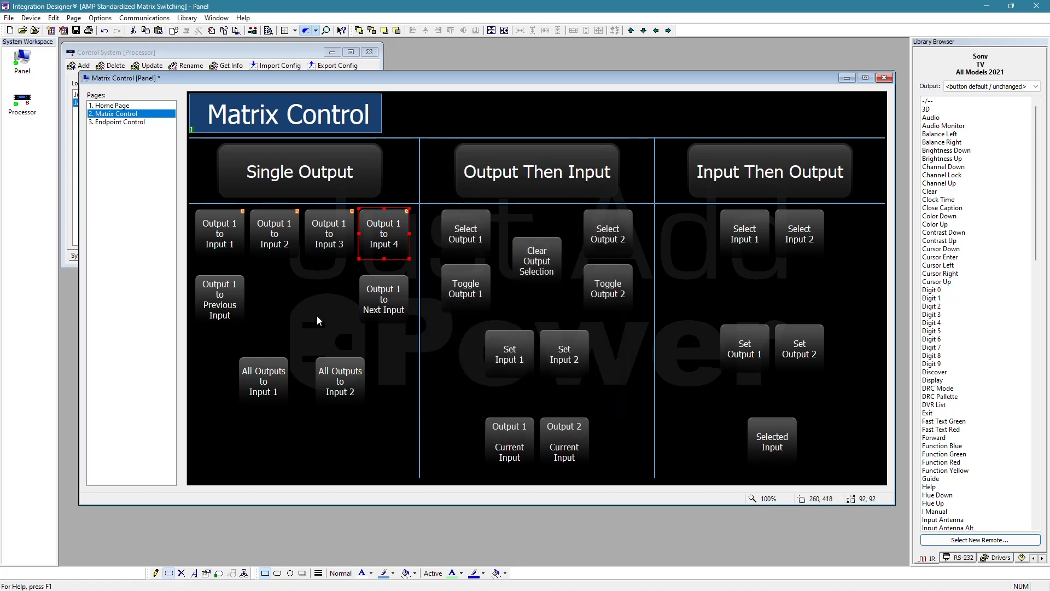
{"action": "left_click", "coordinate": [221, 235]}
{"action": "left_click", "coordinate": [276, 232]}
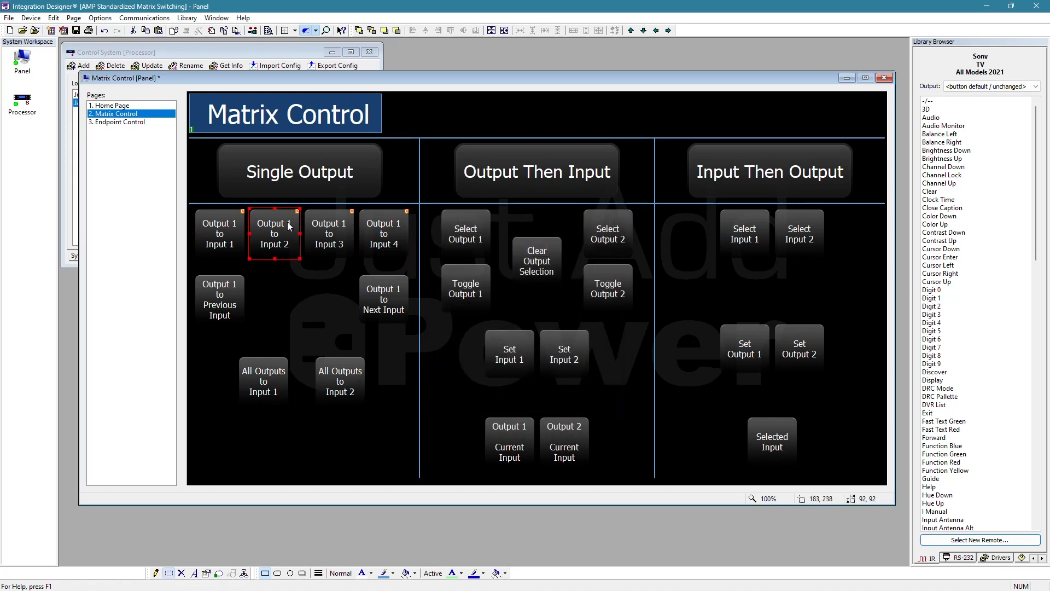
{"action": "left_click", "coordinate": [343, 232]}
{"action": "left_click", "coordinate": [385, 237]}
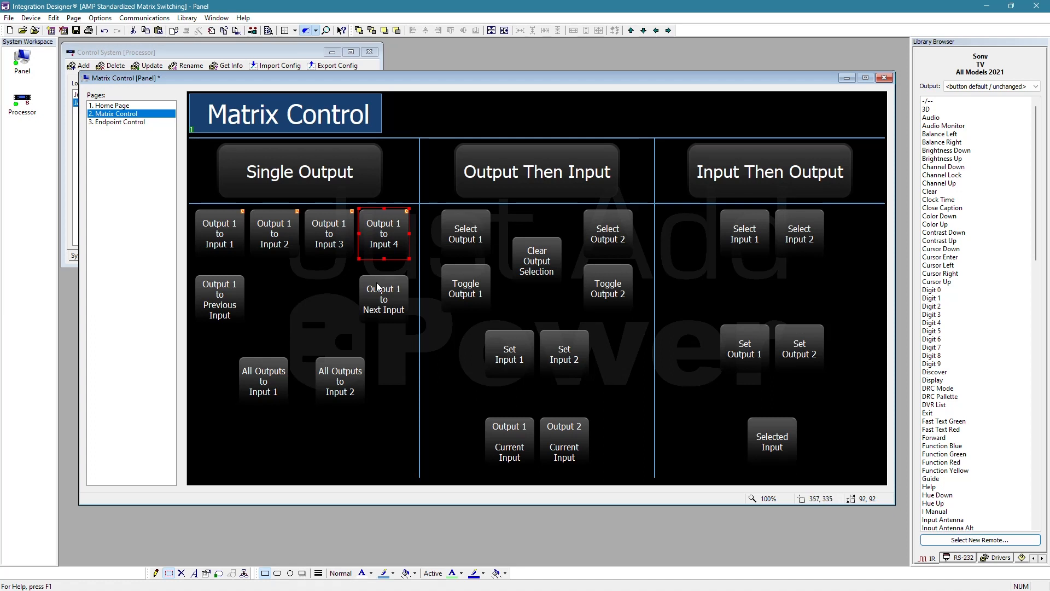
{"action": "left_click", "coordinate": [288, 281]}
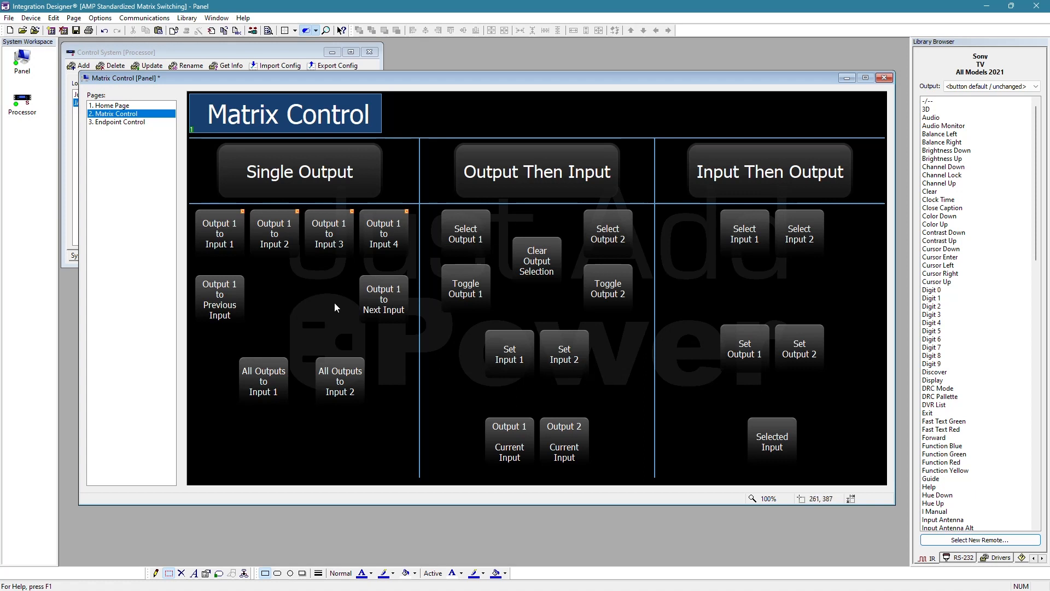
- Assign the JPSW Output Prev/Next Input command, for single or all outputs, to the Output 1 to Next Input button
{"action": "left_click", "coordinate": [379, 298]}
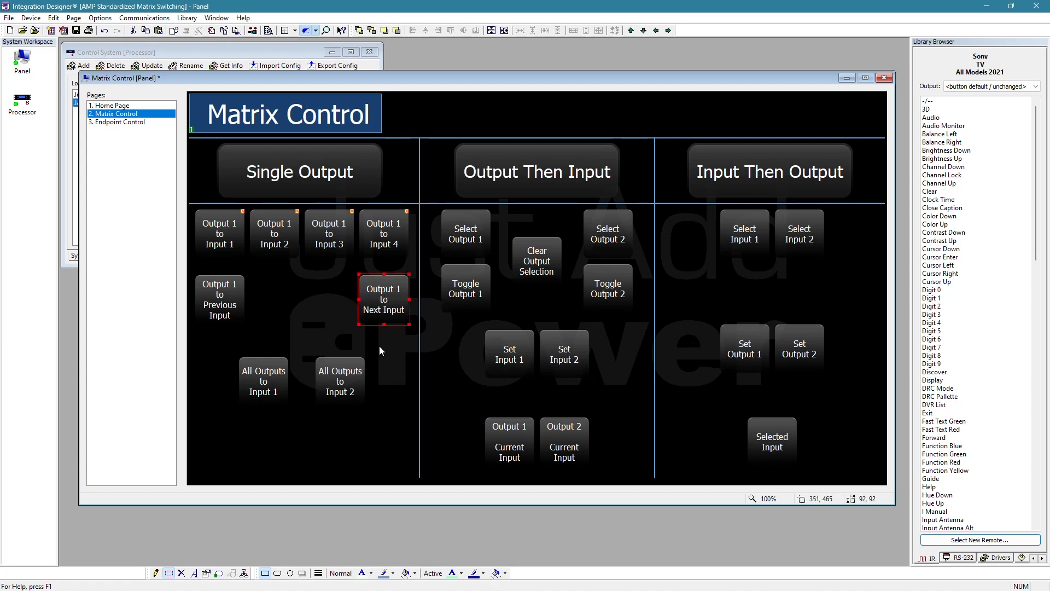
{"action": "right_click", "coordinate": [384, 299]}
{"action": "left_click", "coordinate": [450, 298]}
{"action": "left_click", "coordinate": [599, 248]}
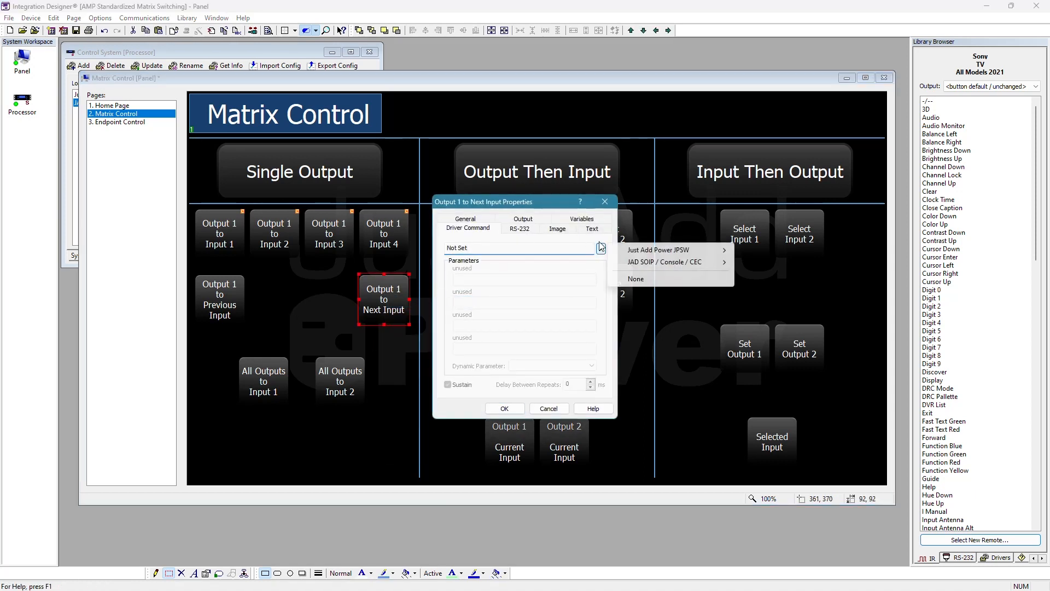
{"action": "mouse_move", "coordinate": [700, 253]}
{"action": "mouse_move", "coordinate": [763, 253]}
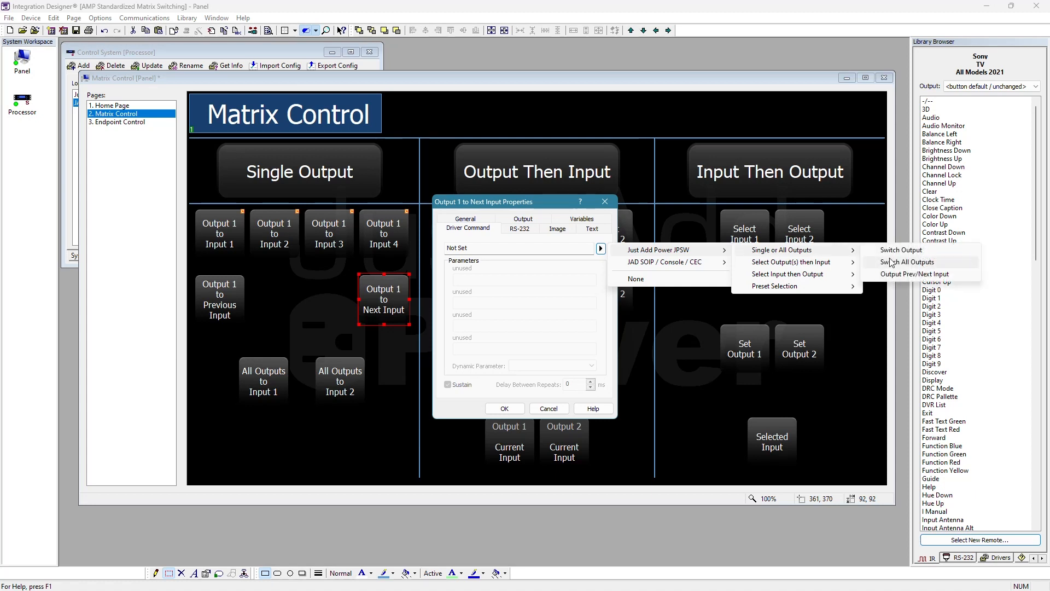
{"action": "left_click", "coordinate": [925, 275]}
- Set the Output Prev/Next Input command's Output to Master Bedroom and Direction to Next, and apply the button's properties
{"action": "left_click", "coordinate": [481, 281]}
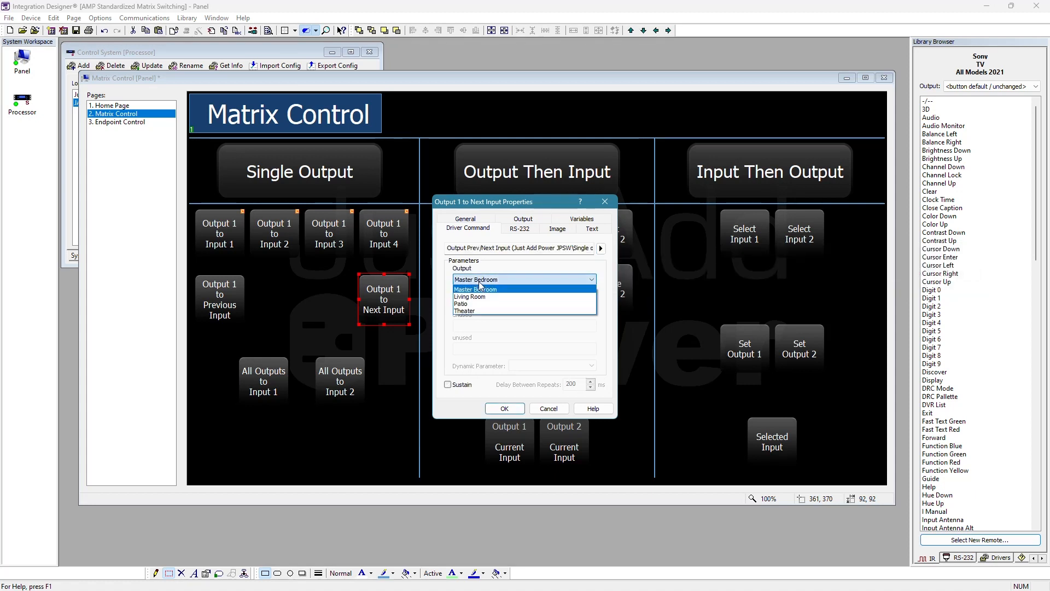
{"action": "left_click", "coordinate": [479, 289]}
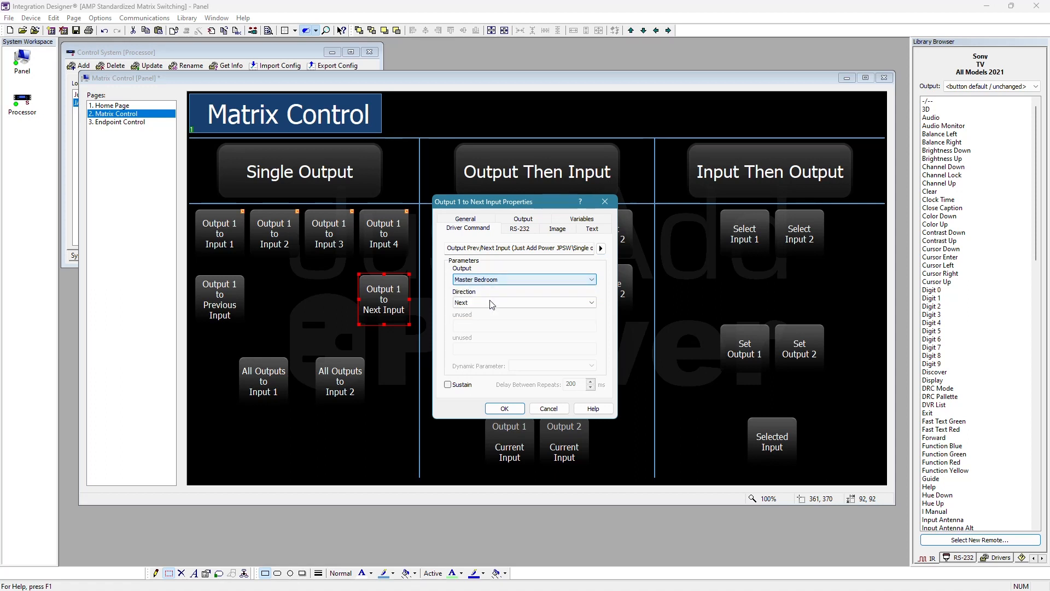
{"action": "left_click", "coordinate": [493, 303]}
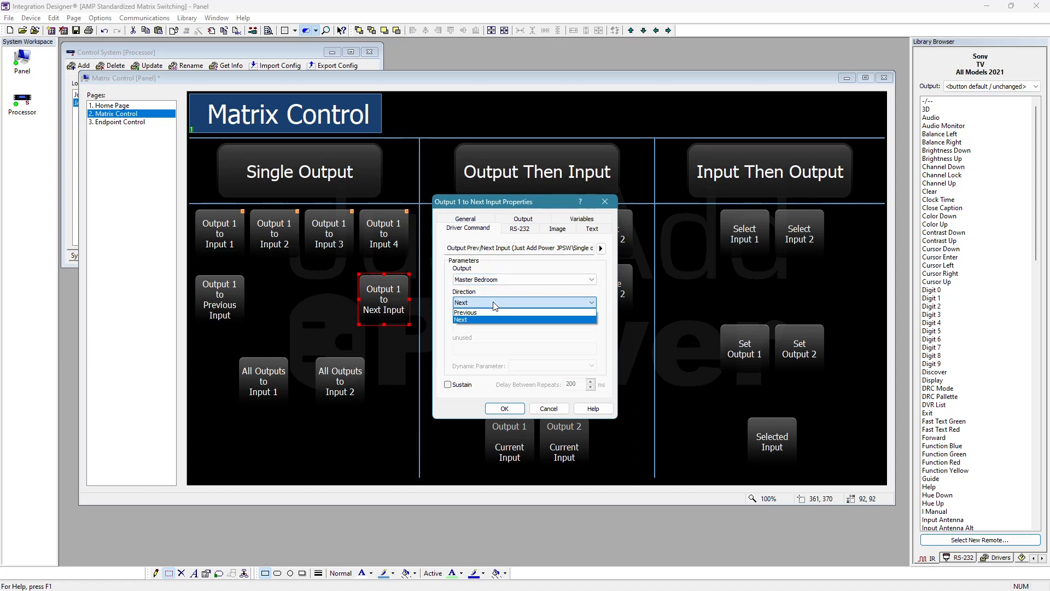
{"action": "left_click", "coordinate": [493, 304]}
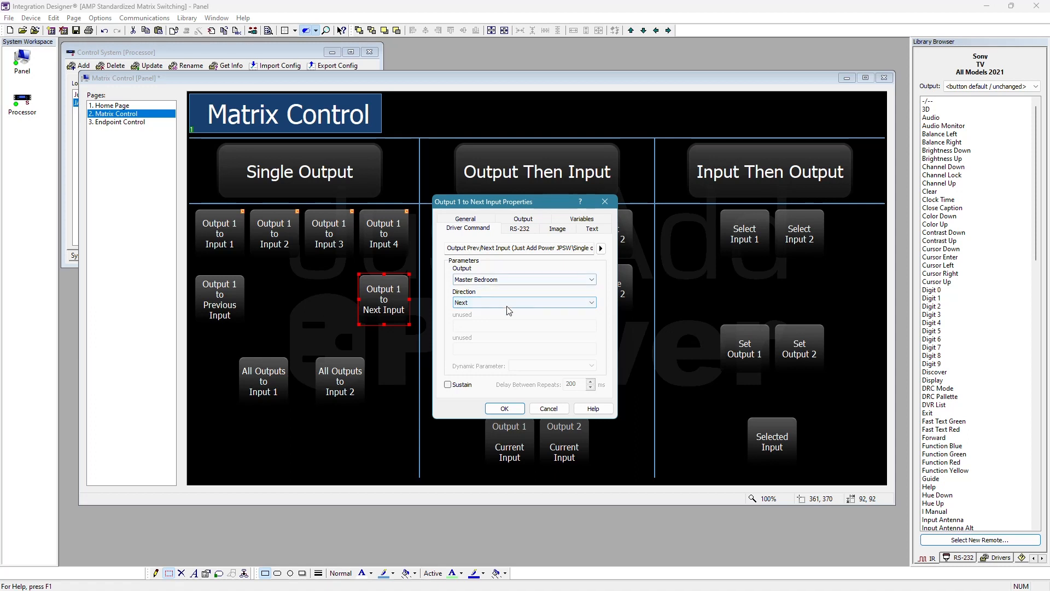
{"action": "left_click", "coordinate": [505, 408]}
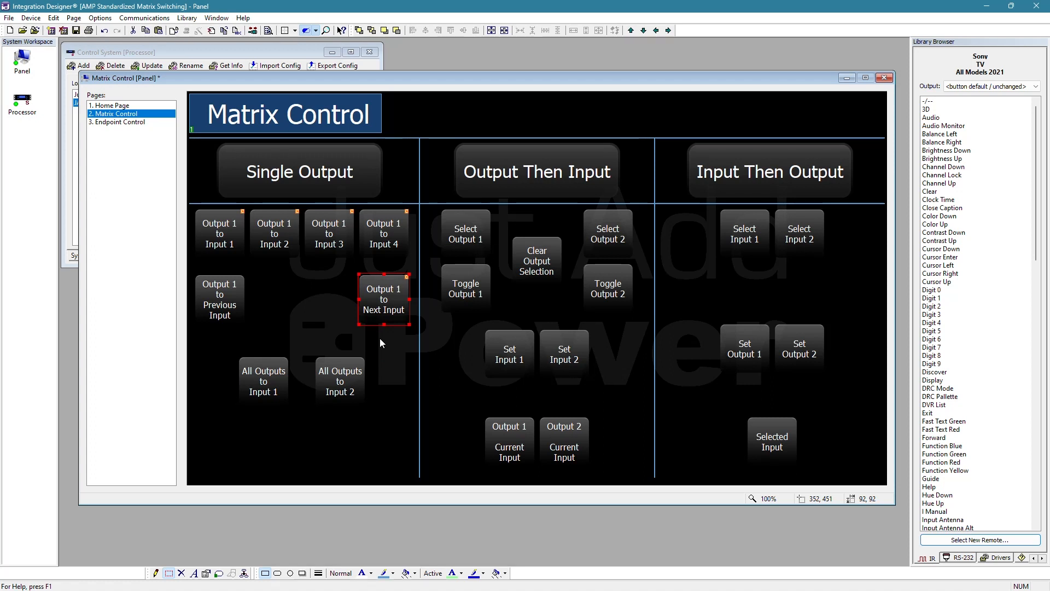
- Copy the Next Input button's command onto the Output 1 to Previous Input button and set its Direction to Previous
{"action": "right_click", "coordinate": [385, 300]}
{"action": "left_click", "coordinate": [416, 346]}
{"action": "right_click", "coordinate": [221, 294]}
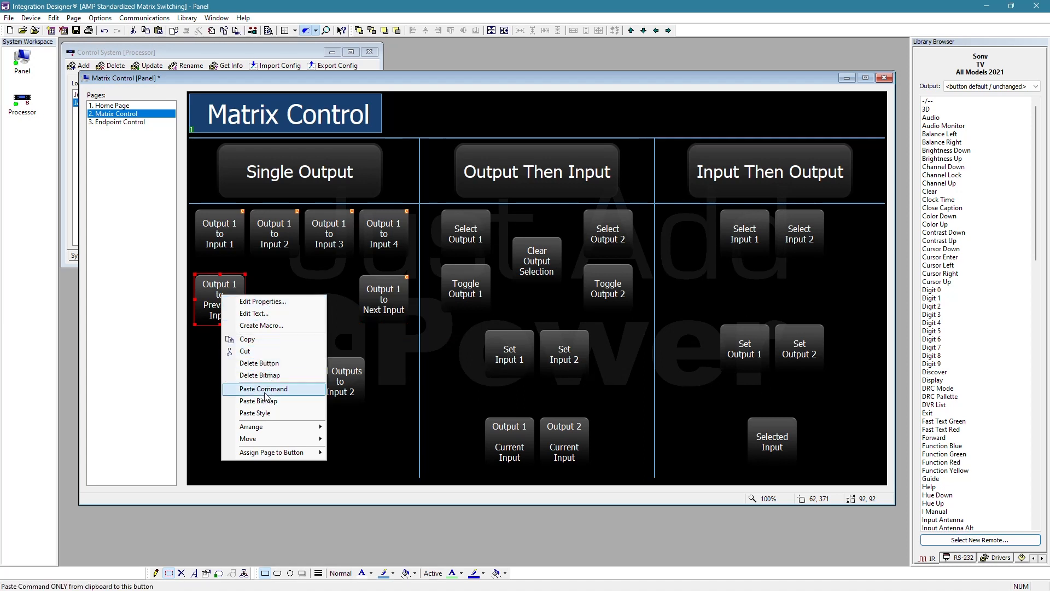
{"action": "left_click", "coordinate": [263, 388]}
{"action": "right_click", "coordinate": [221, 294]}
{"action": "left_click", "coordinate": [262, 301]}
{"action": "left_click", "coordinate": [520, 302]}
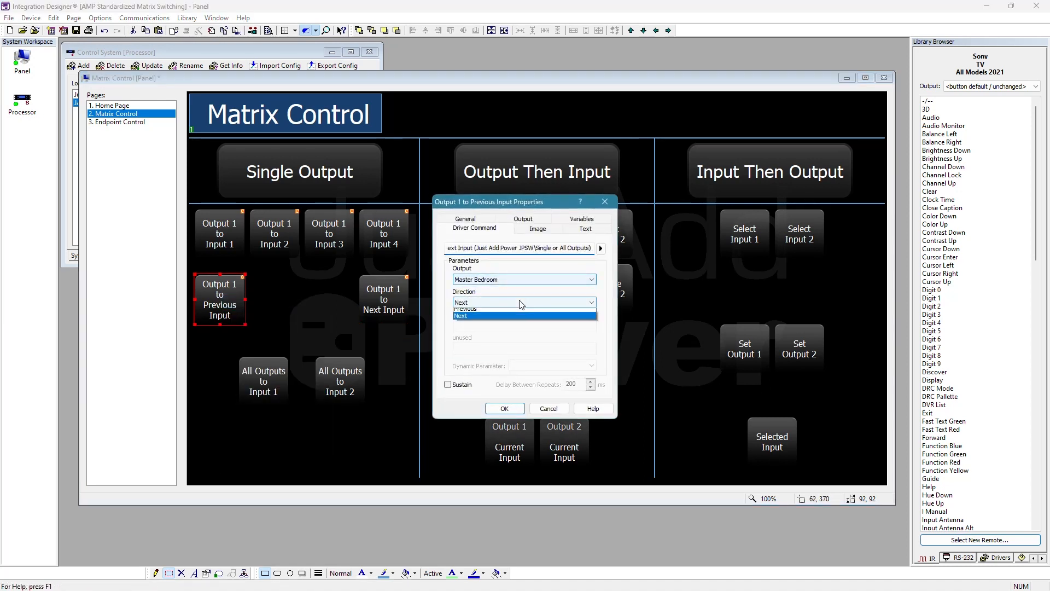
{"action": "left_click", "coordinate": [520, 320]}
{"action": "left_click", "coordinate": [513, 408]}
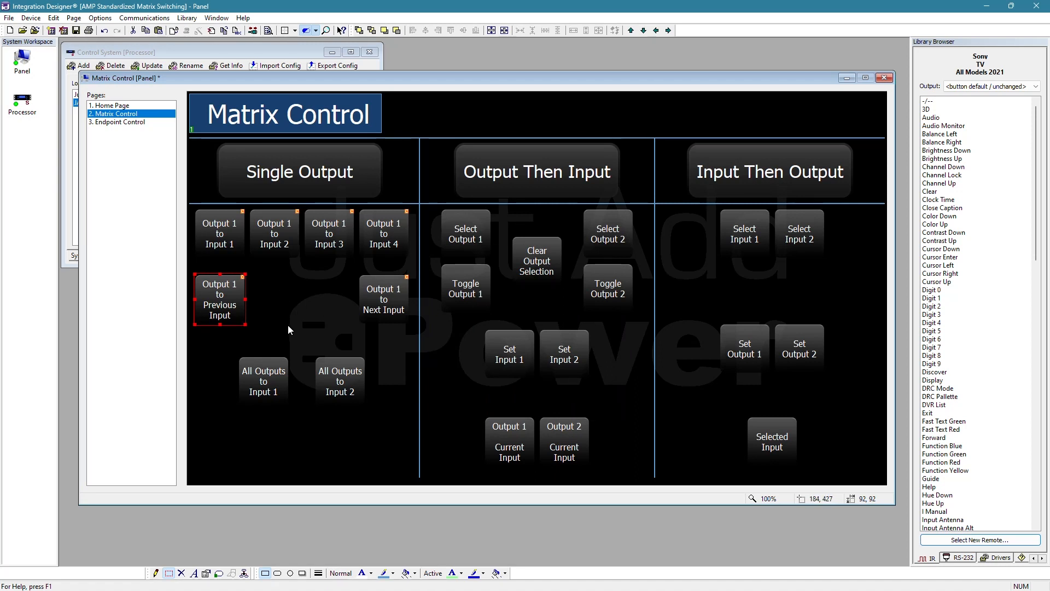
- Assign the JPSW Switch All Outputs command to the All Outputs to Input 1 button, with Input set to Chromecast
{"action": "right_click", "coordinate": [272, 385]}
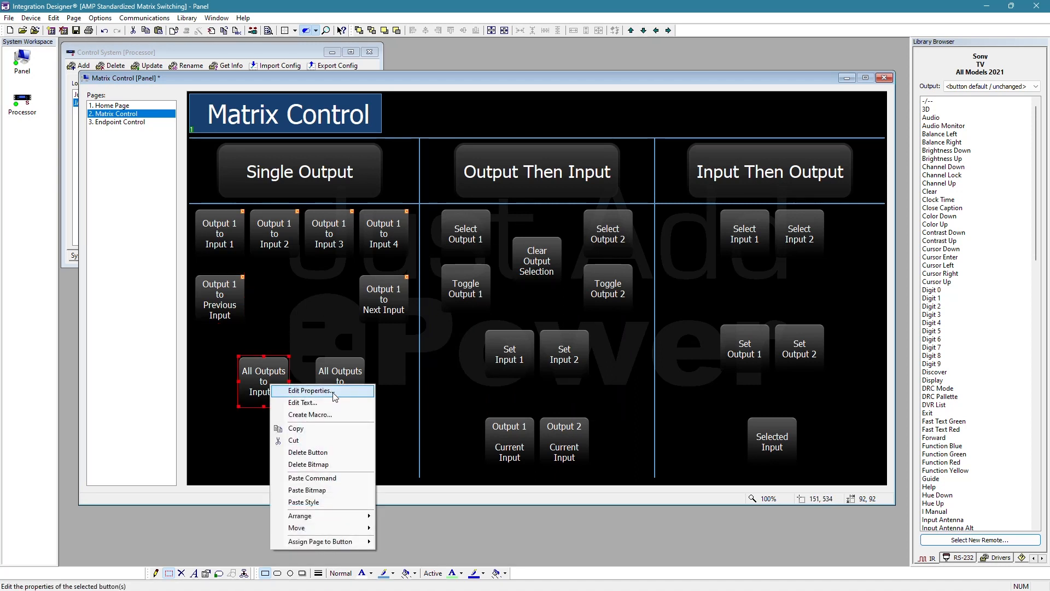
{"action": "left_click", "coordinate": [335, 391]}
{"action": "left_click", "coordinate": [601, 248]}
{"action": "mouse_move", "coordinate": [677, 255]}
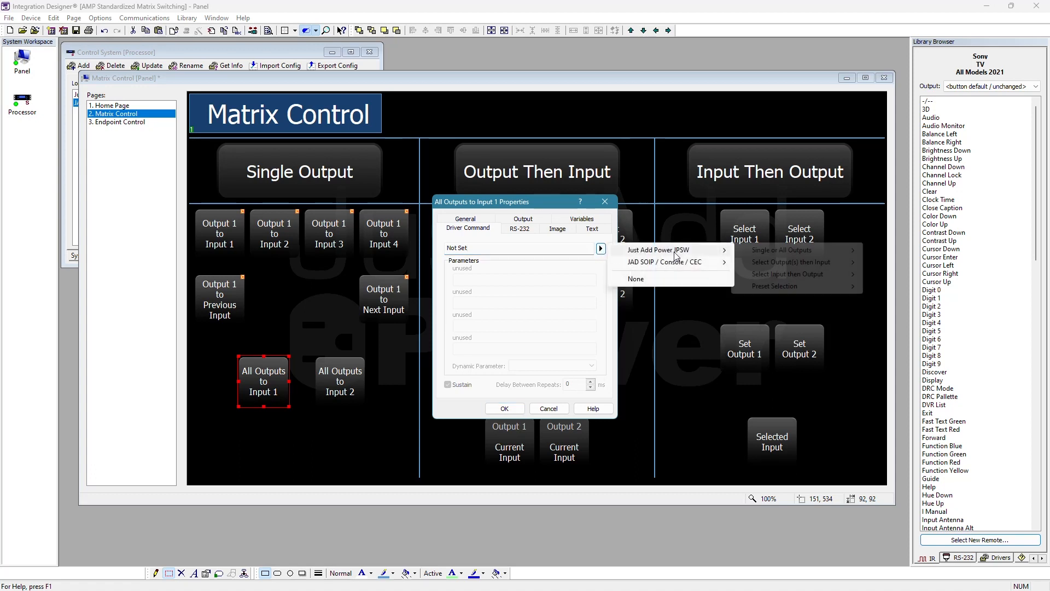
{"action": "mouse_move", "coordinate": [837, 251]}
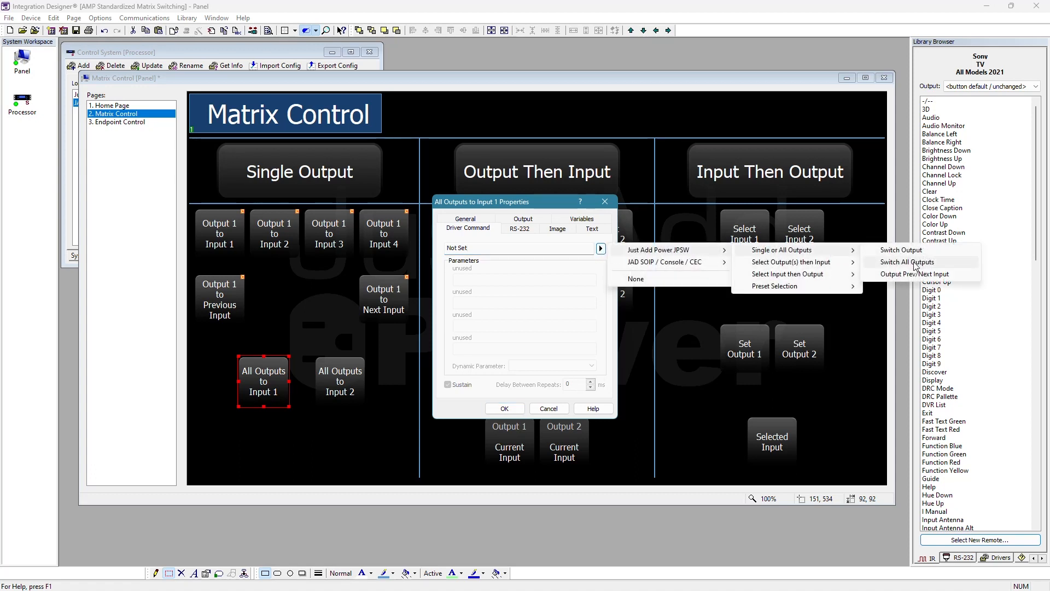
{"action": "left_click", "coordinate": [908, 262]}
{"action": "left_click", "coordinate": [566, 279]}
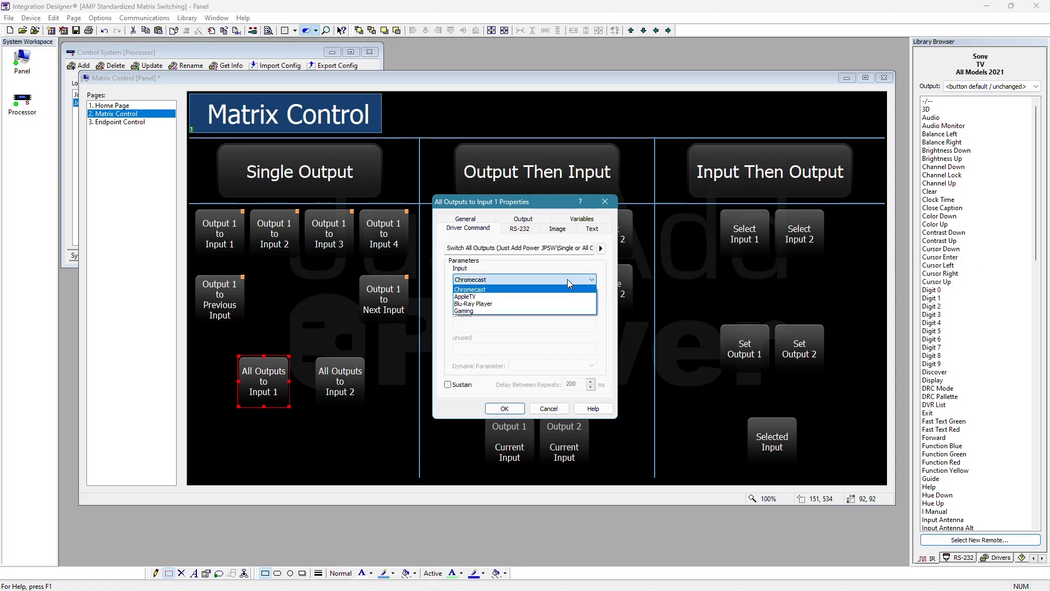
{"action": "left_click", "coordinate": [495, 290]}
{"action": "left_click", "coordinate": [502, 409]}
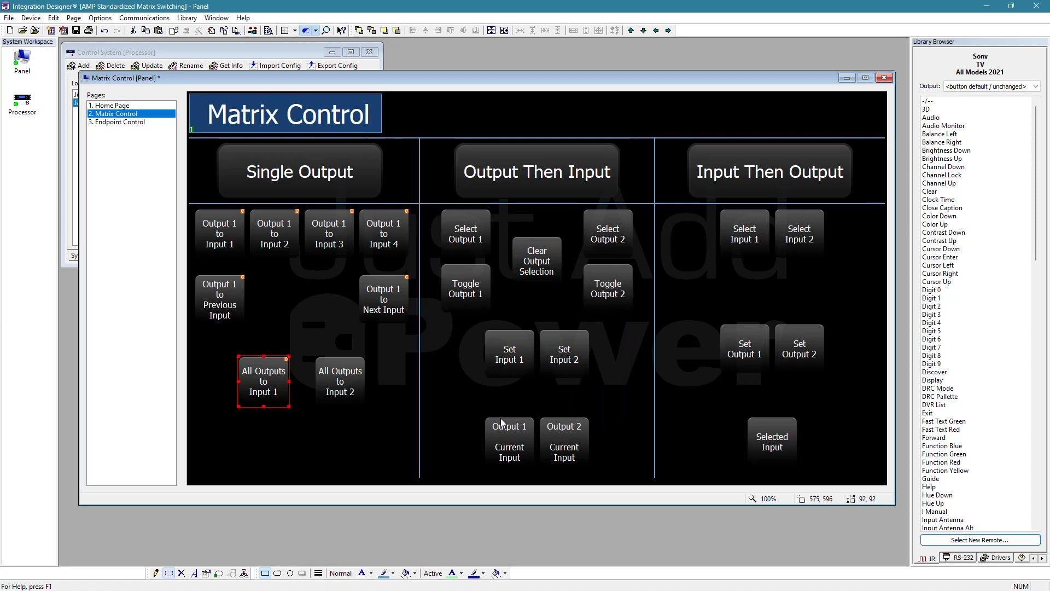
- Copy the All Outputs to Input 1 button and paste its driver command onto the All Outputs to Input 2 button
{"action": "right_click", "coordinate": [270, 386]}
{"action": "left_click", "coordinate": [310, 438]}
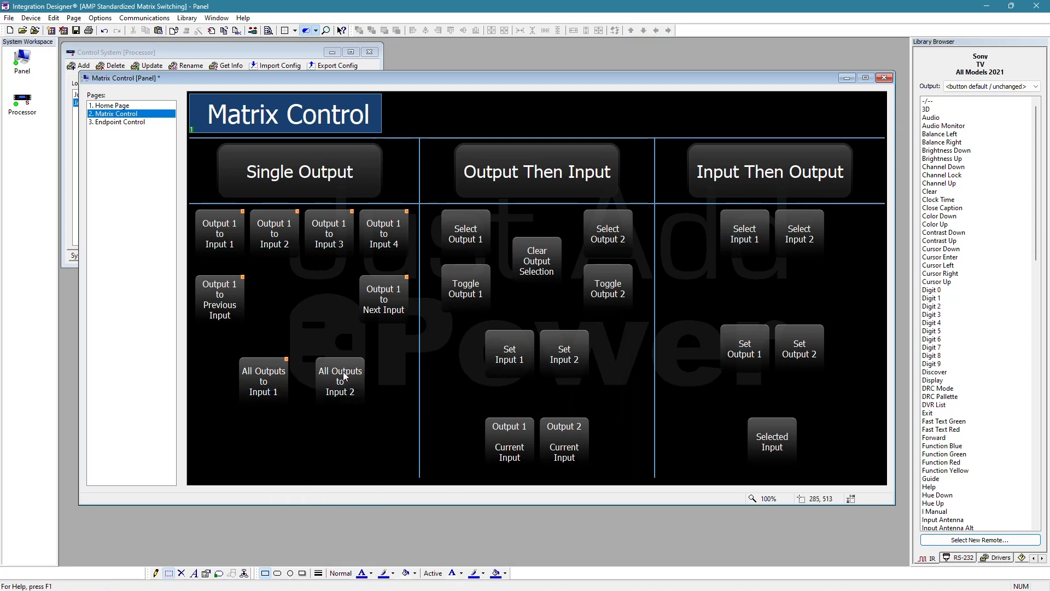
{"action": "right_click", "coordinate": [345, 377]}
{"action": "left_click", "coordinate": [377, 481]}
- Set the Input parameter of the All Outputs to Input 2 button's driver command to AppleTV
{"action": "right_click", "coordinate": [336, 377]}
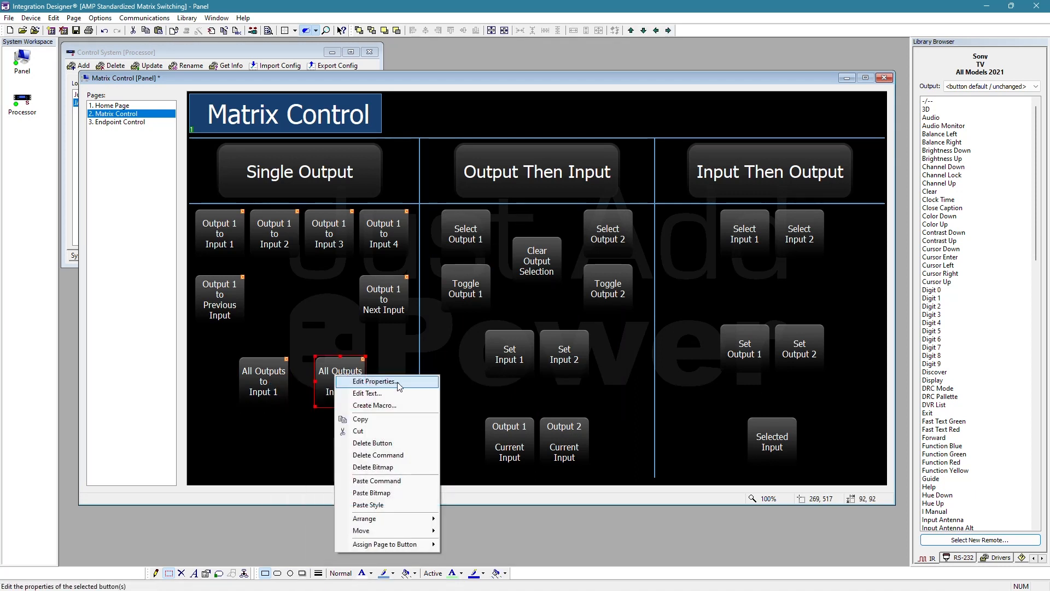
{"action": "left_click", "coordinate": [375, 381]}
{"action": "left_click", "coordinate": [496, 278]}
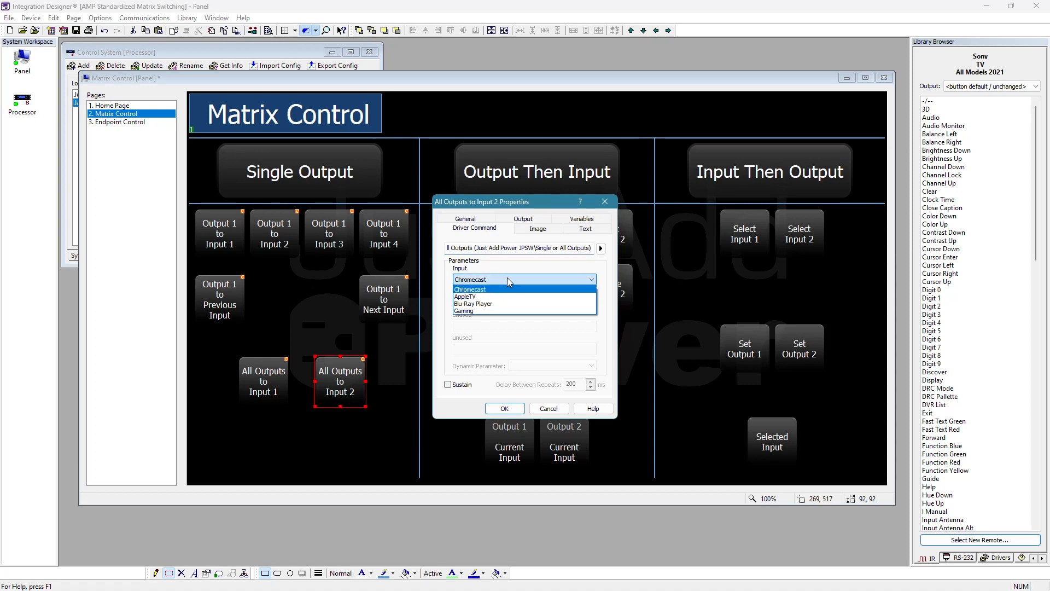
{"action": "left_click", "coordinate": [508, 277]}
{"action": "left_click", "coordinate": [507, 279]}
{"action": "left_click", "coordinate": [482, 297]}
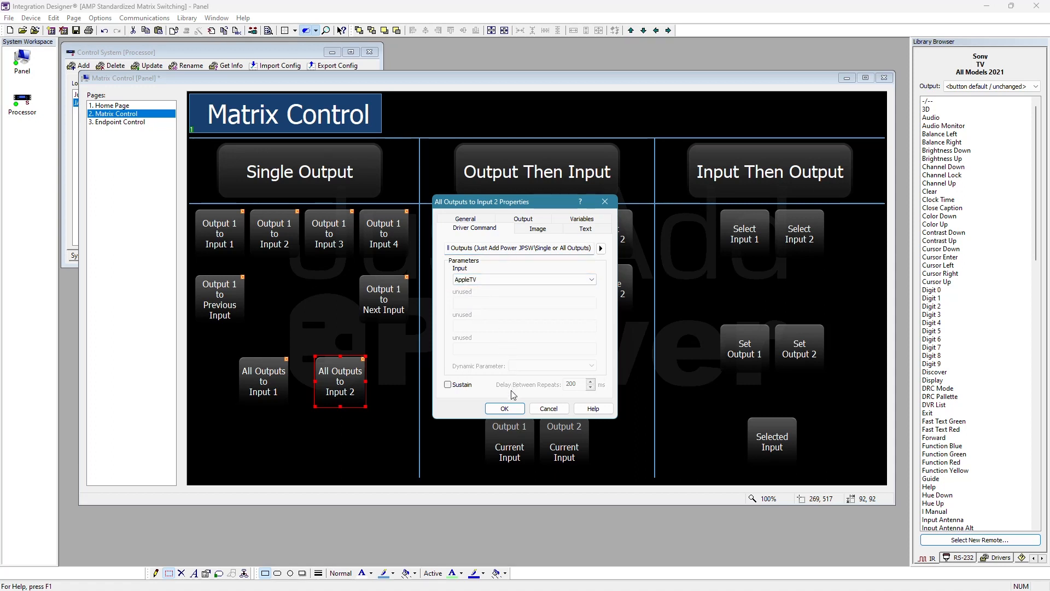
{"action": "left_click", "coordinate": [504, 409]}
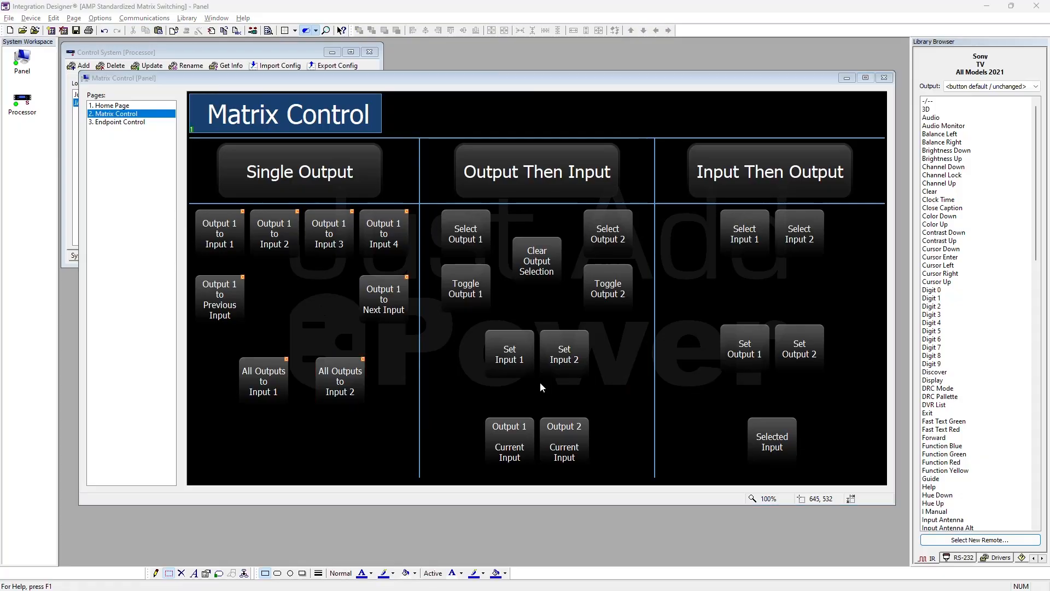
{"action": "left_click", "coordinate": [501, 186]}
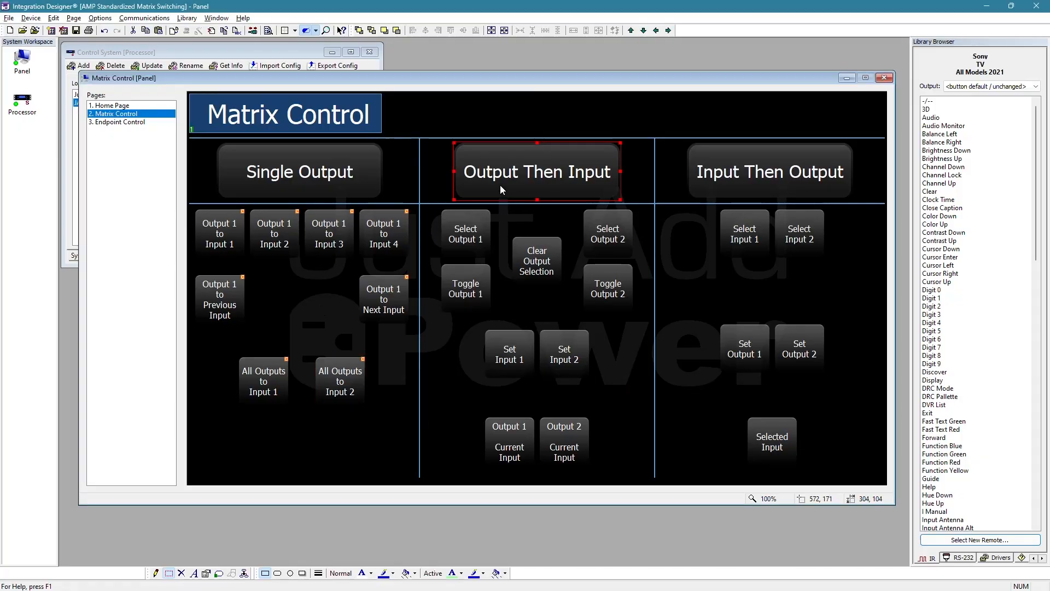
{"action": "left_click", "coordinate": [505, 218]}
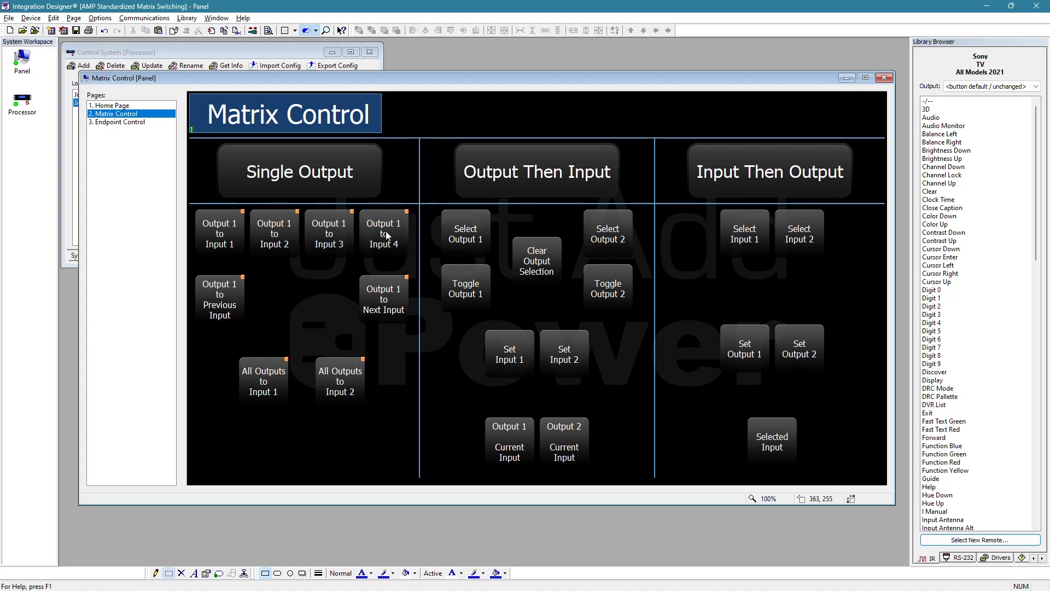
{"action": "left_click", "coordinate": [235, 228]}
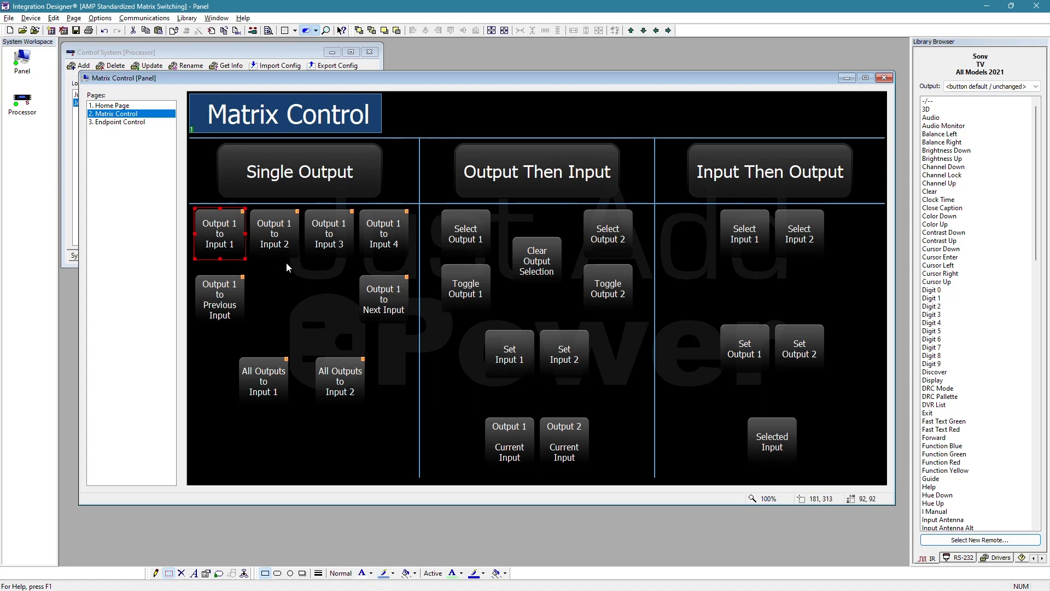
{"action": "left_click", "coordinate": [286, 262]}
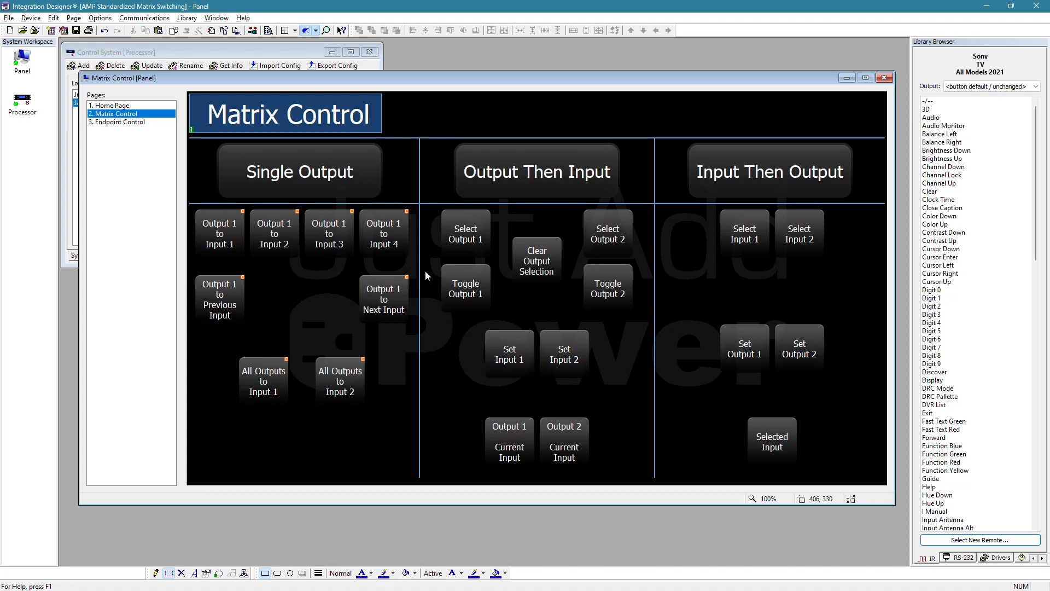
- Assign the JPSW Select Output command for output-then-input switching to the Select Output 1 button, with Output set to Master Bedroom
{"action": "right_click", "coordinate": [466, 234]}
{"action": "left_click", "coordinate": [525, 241]}
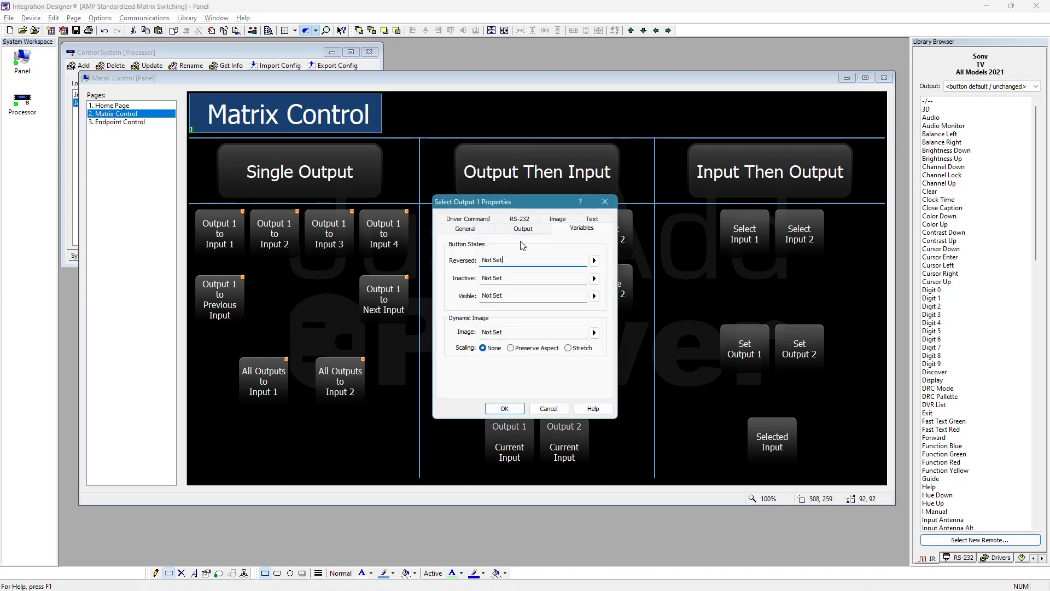
{"action": "left_click", "coordinate": [490, 230]}
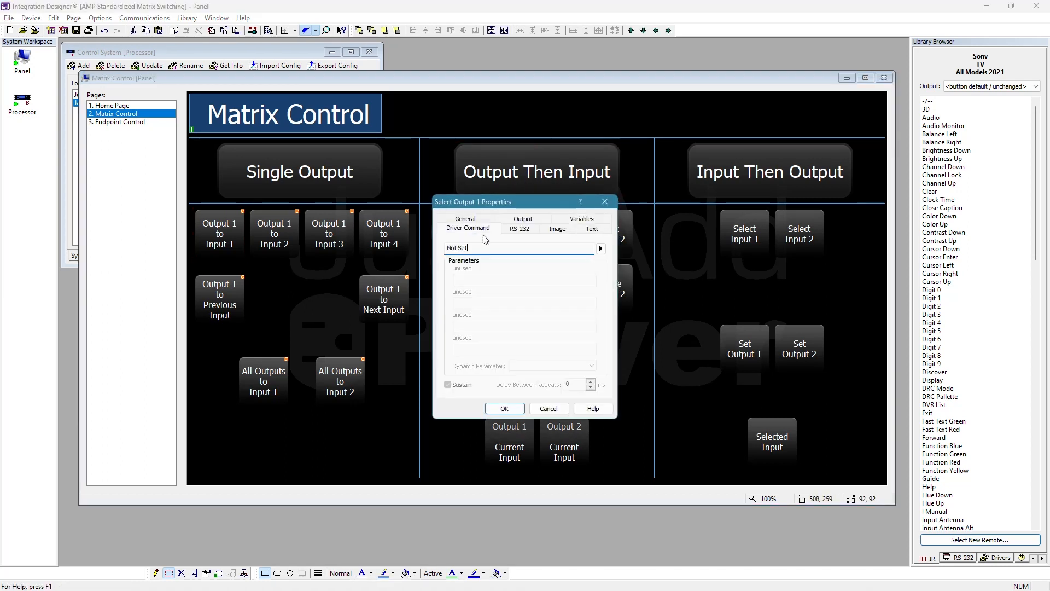
{"action": "left_click", "coordinate": [601, 248]}
{"action": "mouse_move", "coordinate": [688, 254]}
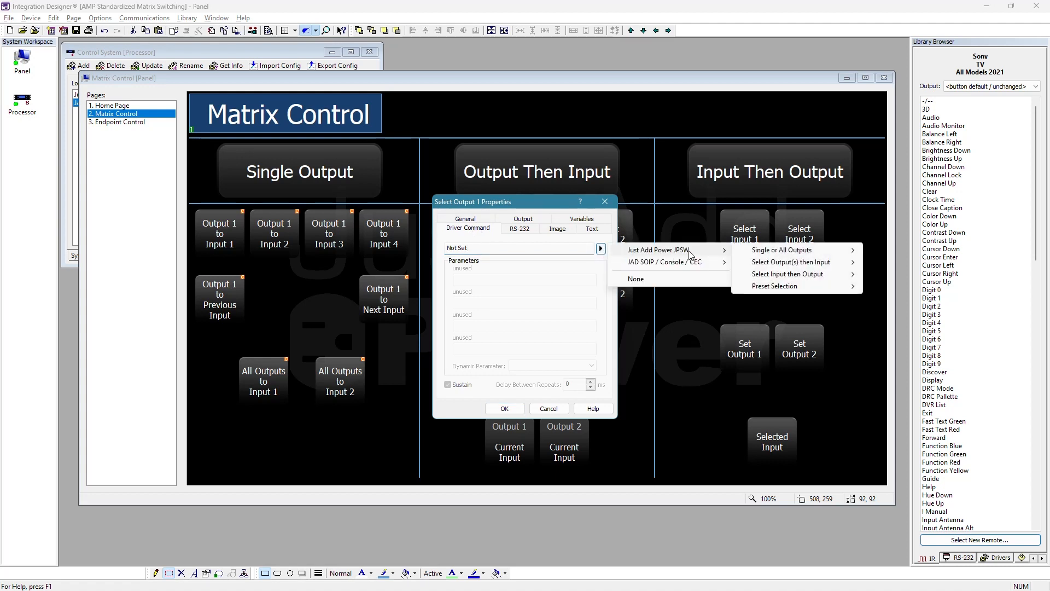
{"action": "mouse_move", "coordinate": [840, 264]}
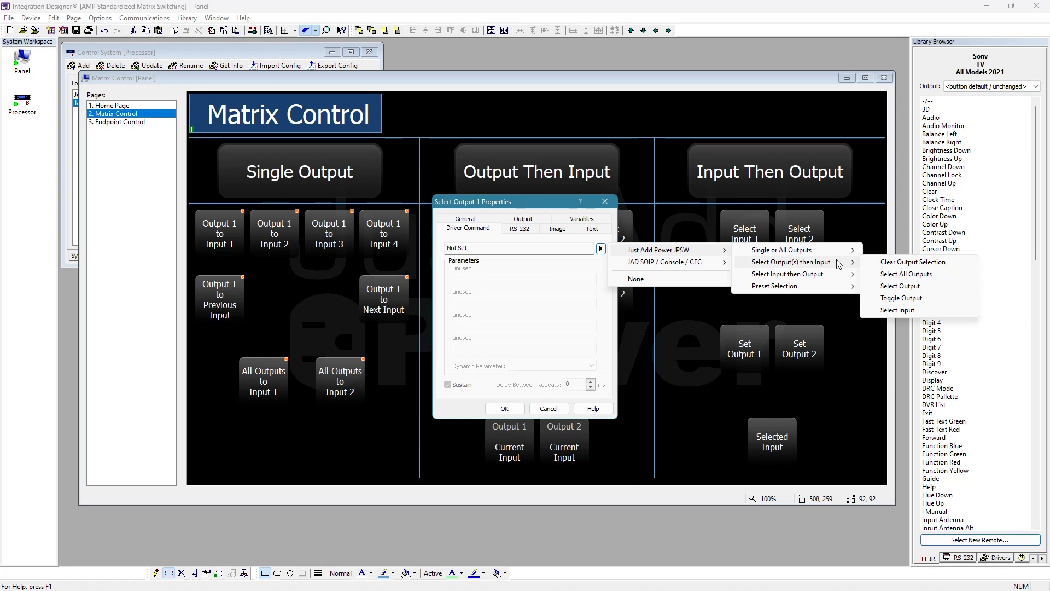
{"action": "left_click", "coordinate": [916, 287]}
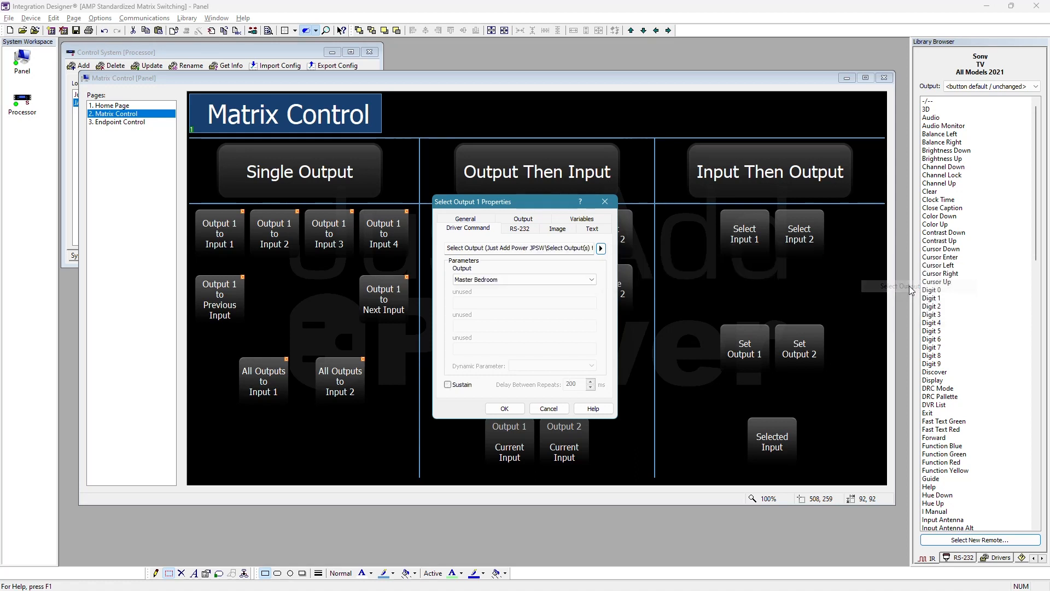
{"action": "left_click", "coordinate": [557, 278]}
{"action": "left_click", "coordinate": [554, 277]}
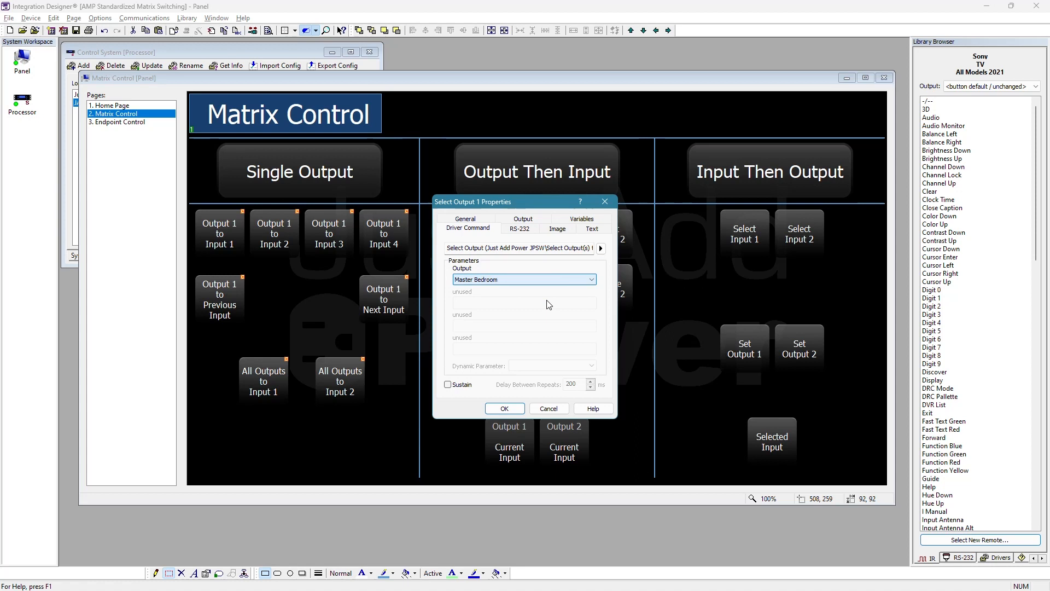
{"action": "left_click", "coordinate": [504, 409]}
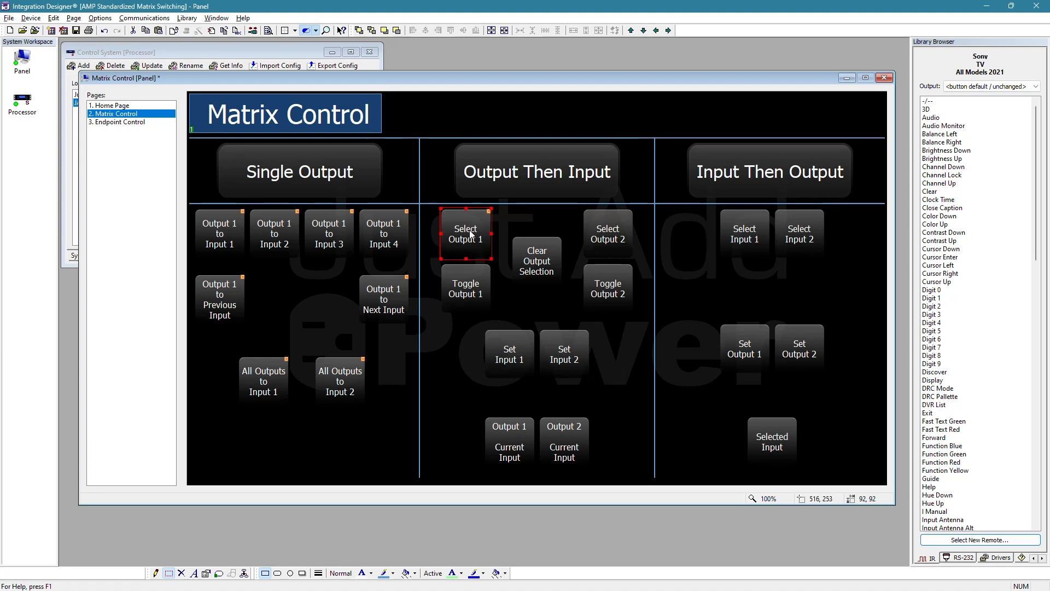
- Assign the JPSW Toggle Output command for output-then-input switching to the Toggle Output 1 button, with Output set to Master Bedroom
{"action": "right_click", "coordinate": [468, 290]}
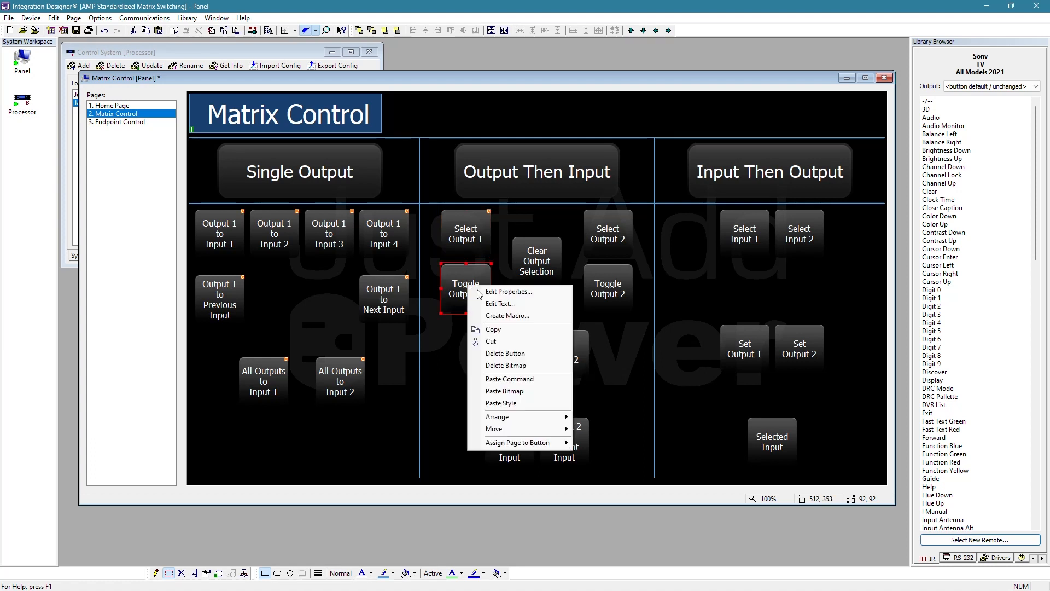
{"action": "left_click", "coordinate": [493, 290]}
{"action": "left_click", "coordinate": [601, 249]}
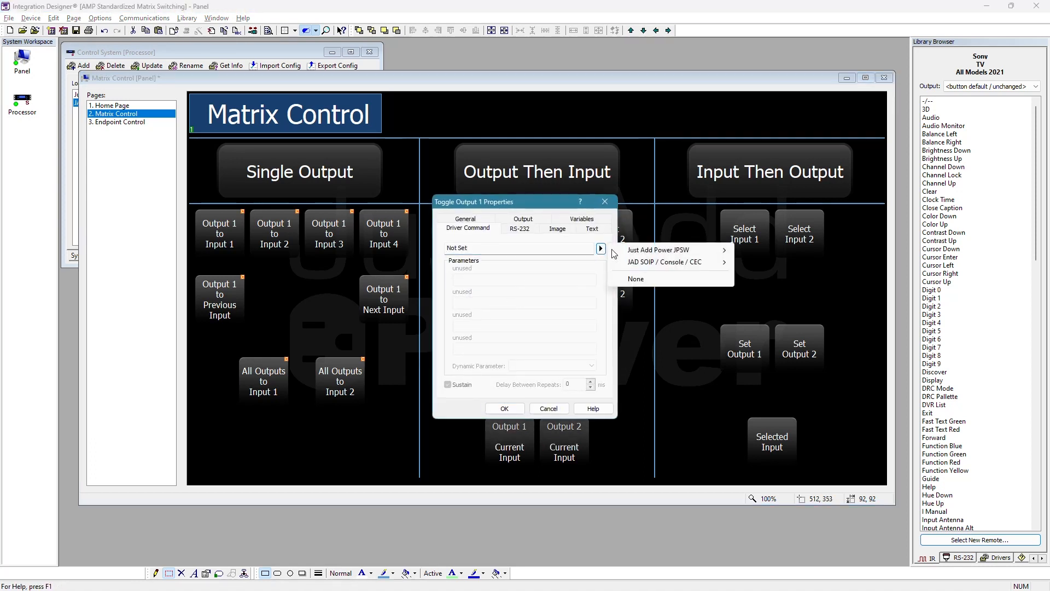
{"action": "mouse_move", "coordinate": [688, 251]}
{"action": "mouse_move", "coordinate": [744, 264]}
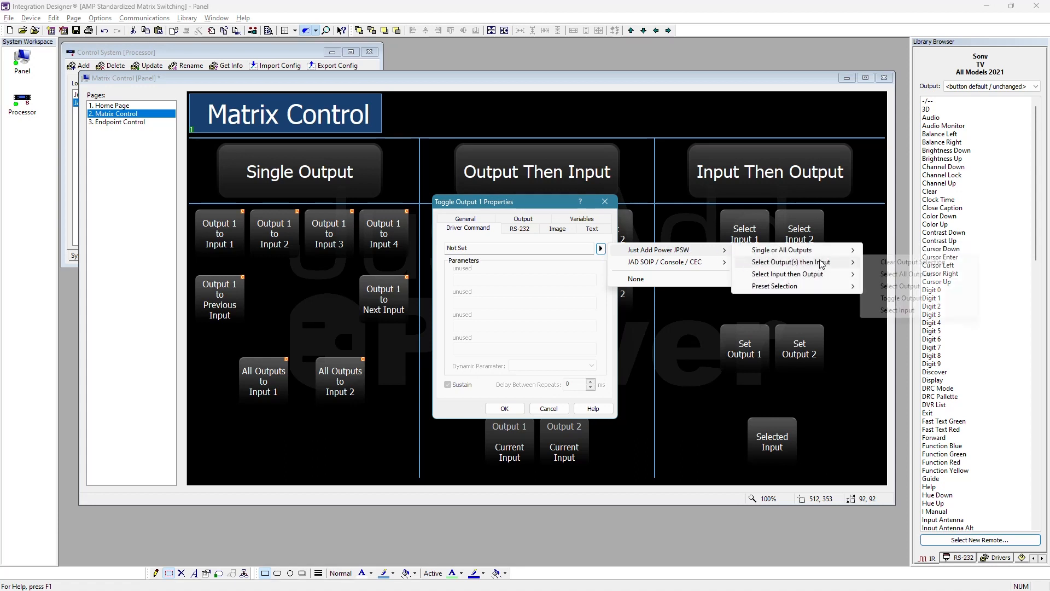
{"action": "left_click", "coordinate": [924, 303]}
{"action": "left_click", "coordinate": [521, 408]}
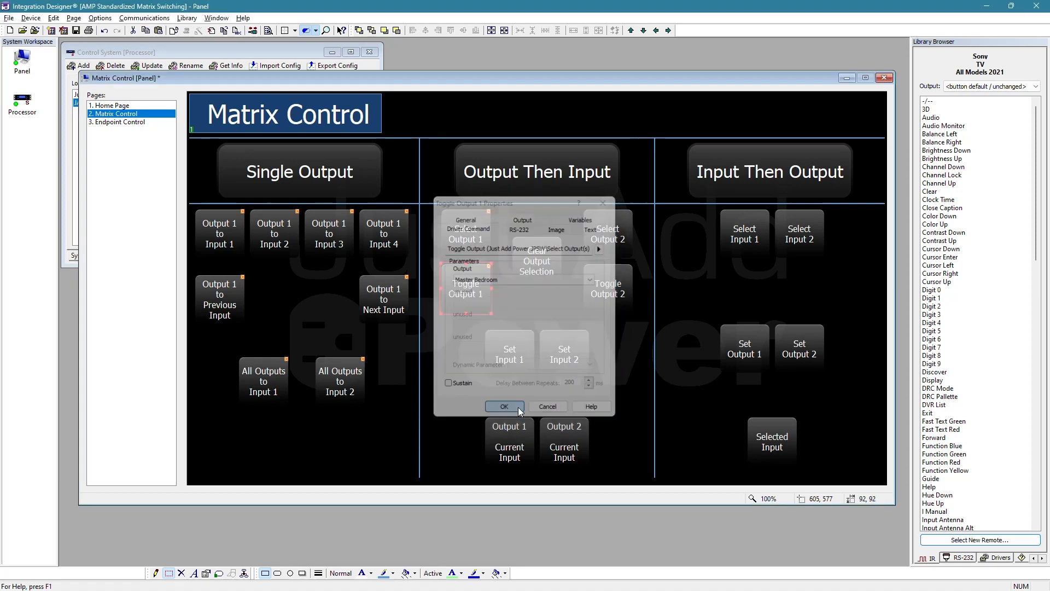
{"action": "left_click", "coordinate": [474, 238]}
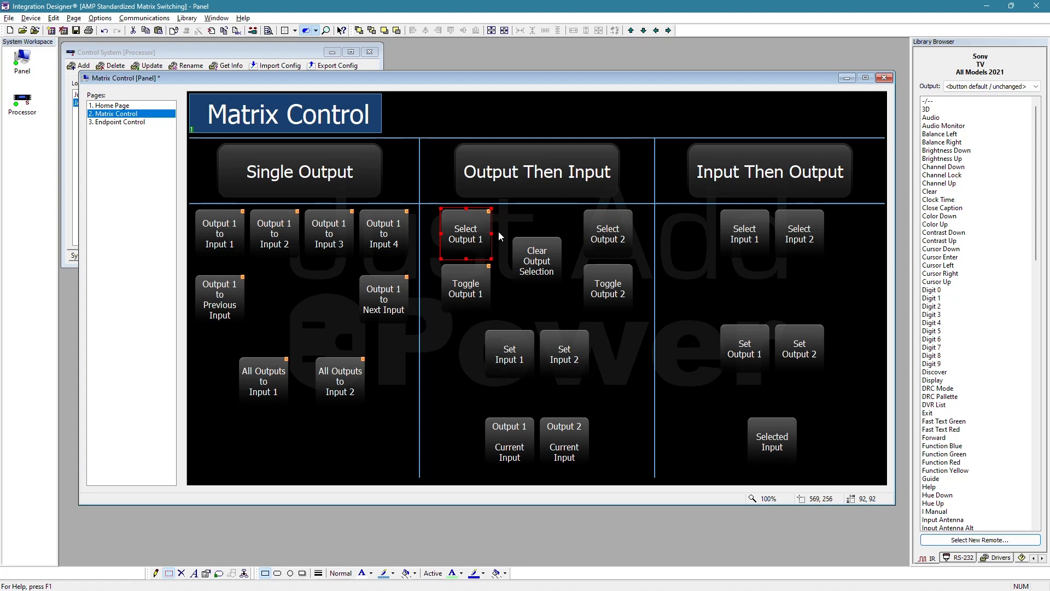
{"action": "left_click", "coordinate": [470, 290]}
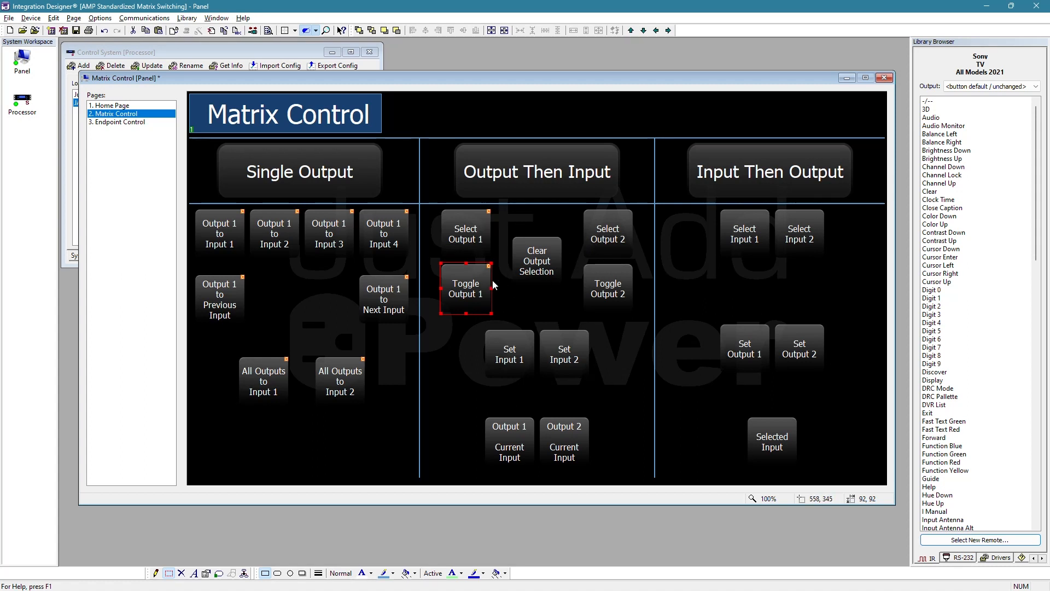
- Assign the JPSW Select Output command for output-then-input switching to the Select Output 2 button, with Output set to Living Room
{"action": "right_click", "coordinate": [597, 236]}
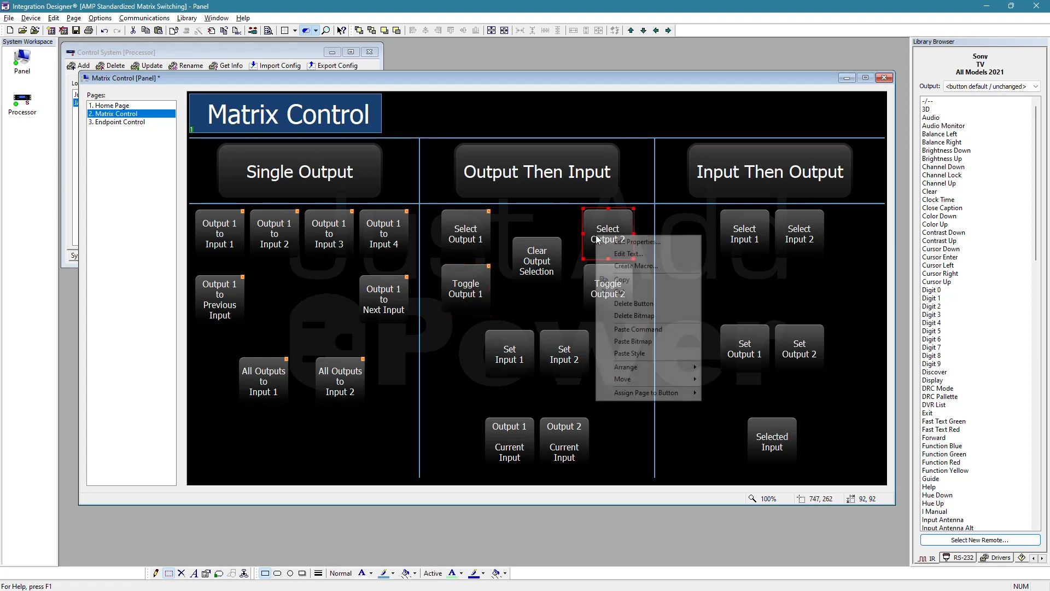
{"action": "left_click", "coordinate": [636, 241]}
{"action": "left_click", "coordinate": [601, 248]}
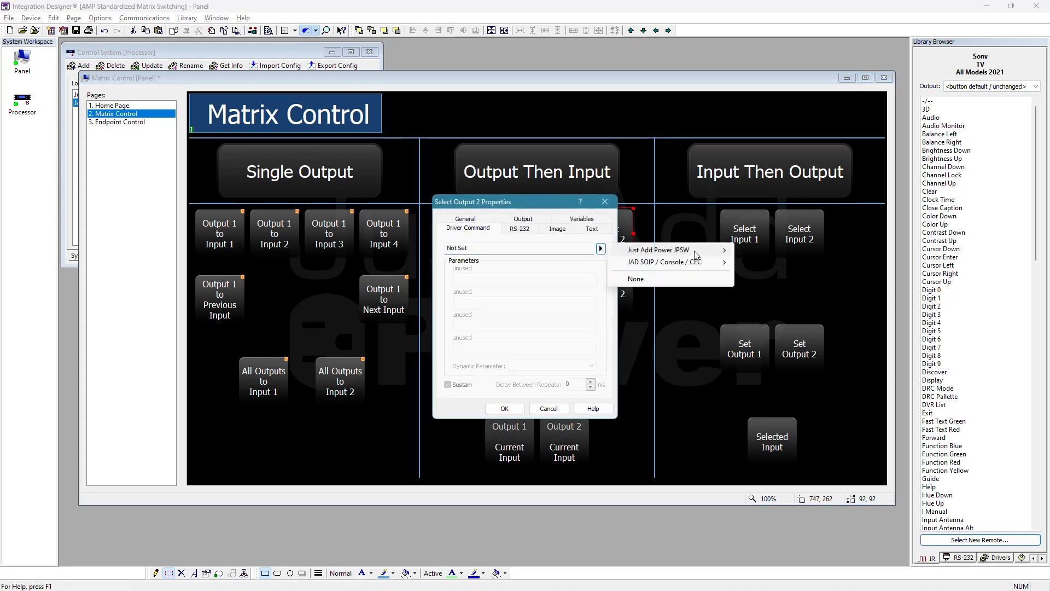
{"action": "mouse_move", "coordinate": [706, 250]}
{"action": "mouse_move", "coordinate": [793, 262]}
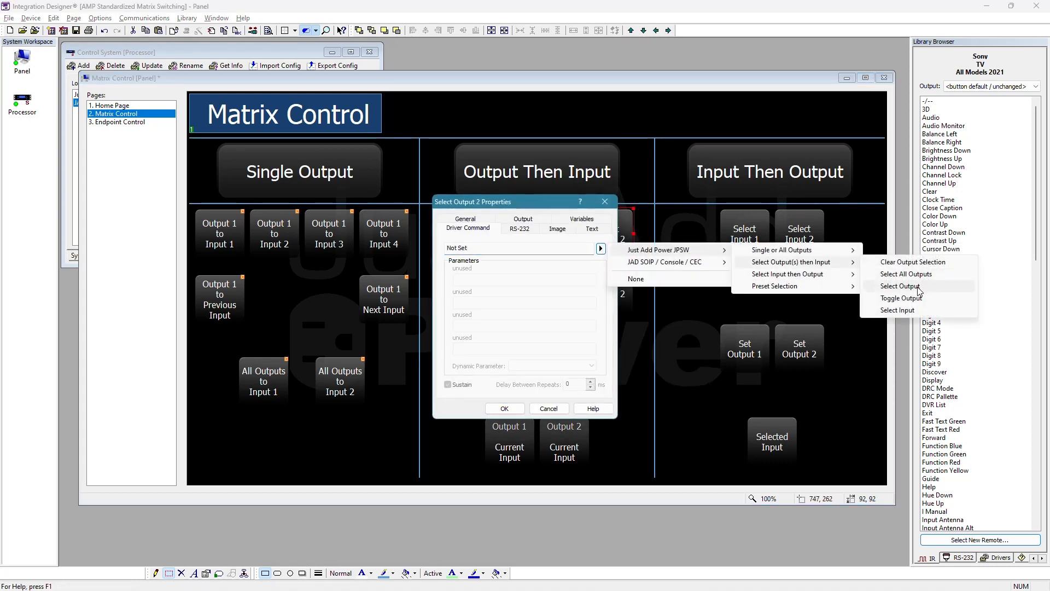
{"action": "left_click", "coordinate": [892, 286]}
{"action": "left_click", "coordinate": [542, 280]}
{"action": "left_click", "coordinate": [481, 299]}
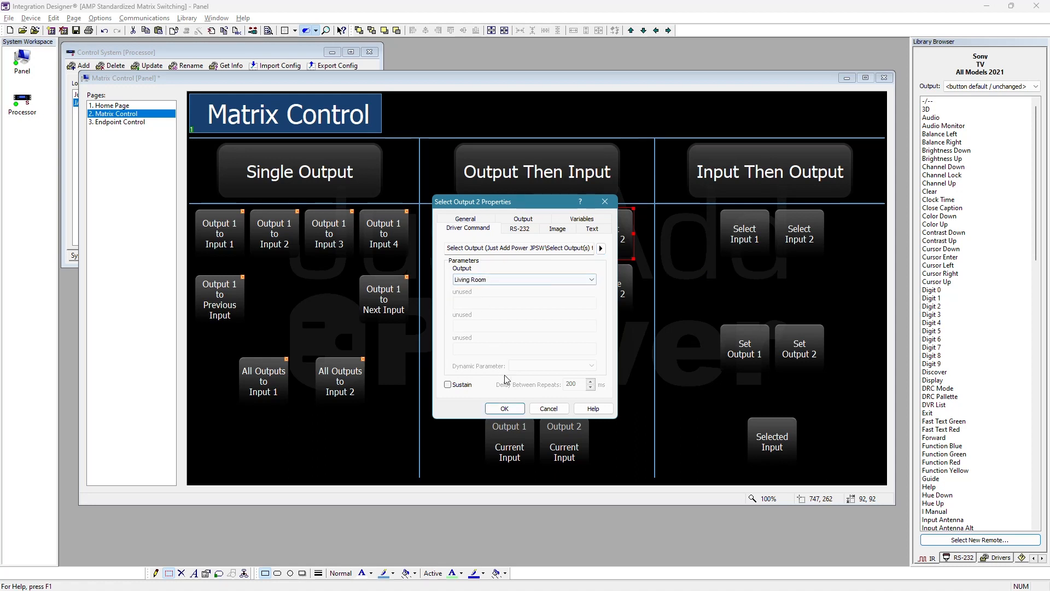
{"action": "left_click", "coordinate": [504, 409]}
- Assign the JPSW Toggle Output command for output-then-input switching to the Toggle Output 2 button, with Output set to Living Room
{"action": "right_click", "coordinate": [615, 292]}
{"action": "left_click", "coordinate": [654, 297]}
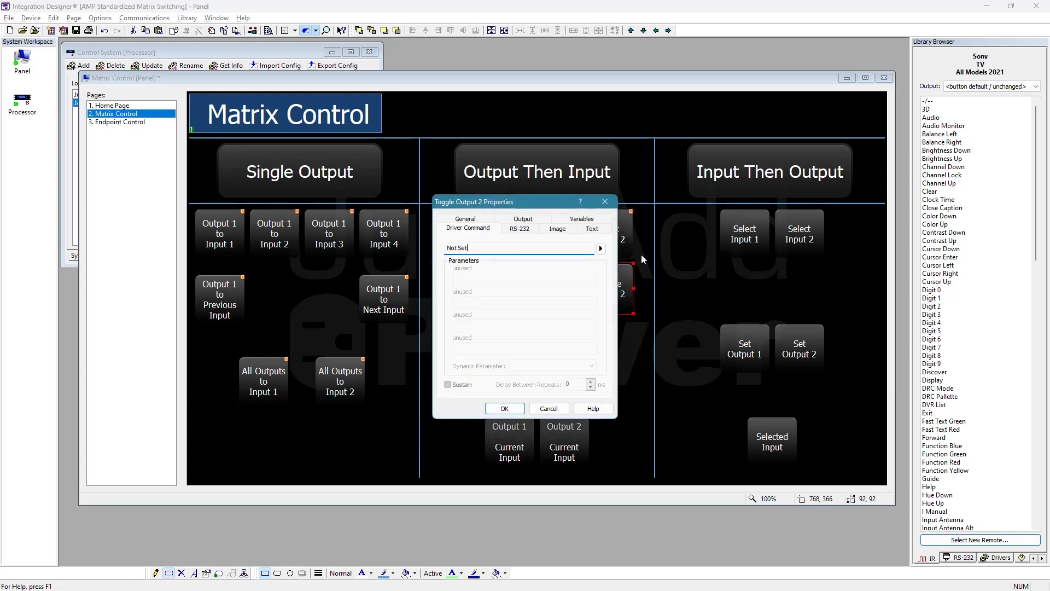
{"action": "left_click", "coordinate": [600, 248]}
{"action": "mouse_move", "coordinate": [725, 250]}
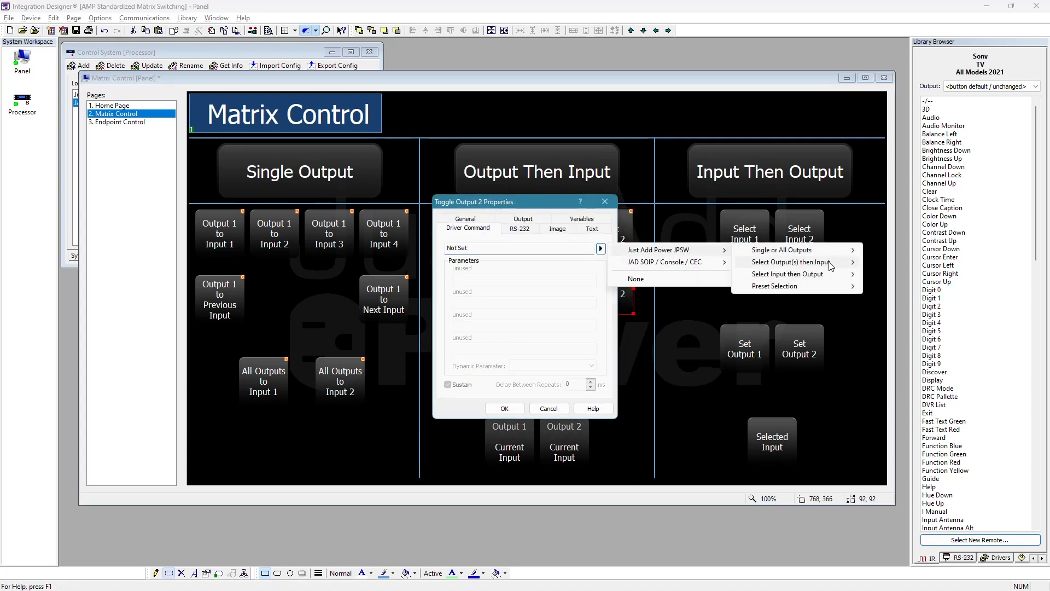
{"action": "mouse_move", "coordinate": [852, 266]}
{"action": "left_click", "coordinate": [901, 298]}
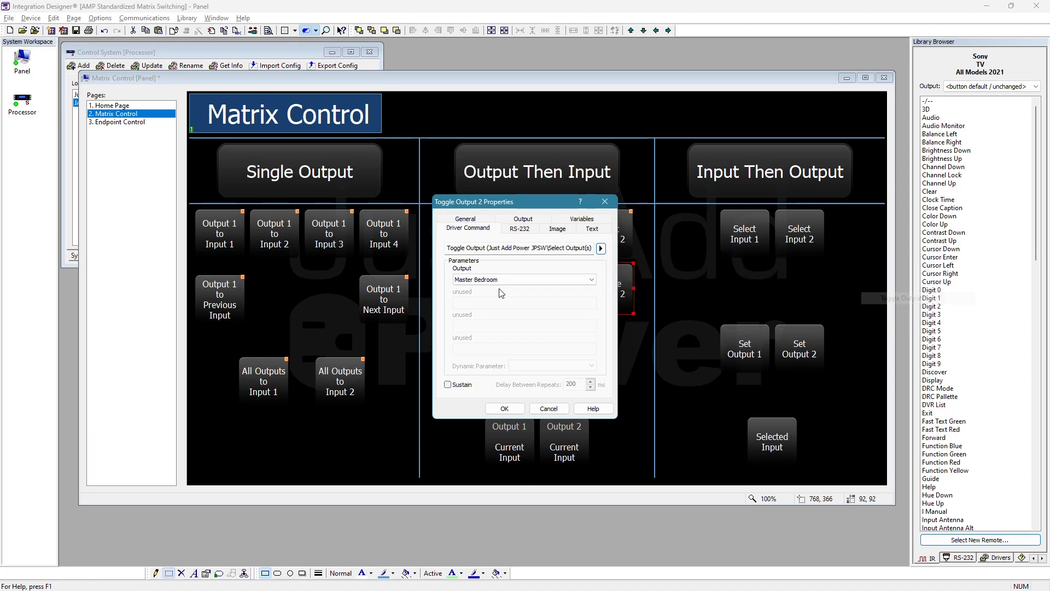
{"action": "left_click", "coordinate": [475, 280]}
{"action": "left_click", "coordinate": [474, 296]}
{"action": "left_click", "coordinate": [500, 409]}
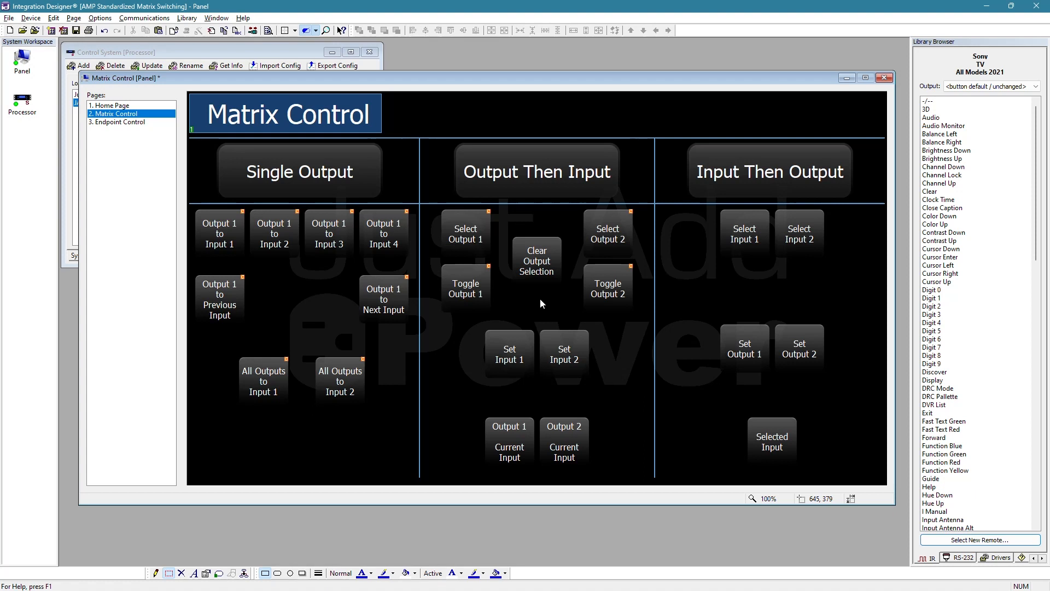
{"action": "left_click", "coordinate": [470, 299]}
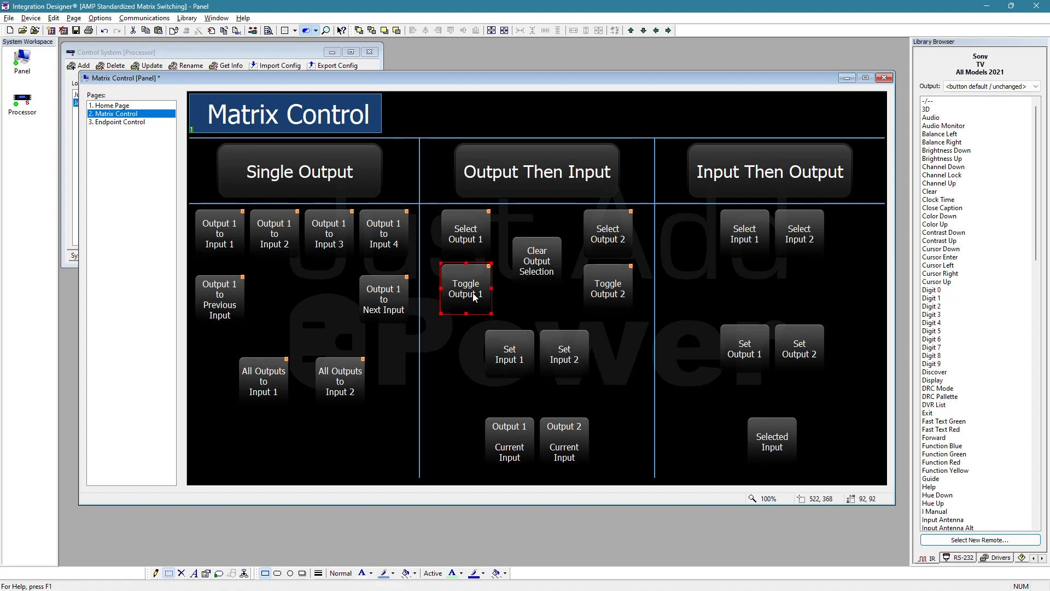
{"action": "left_click", "coordinate": [621, 302]}
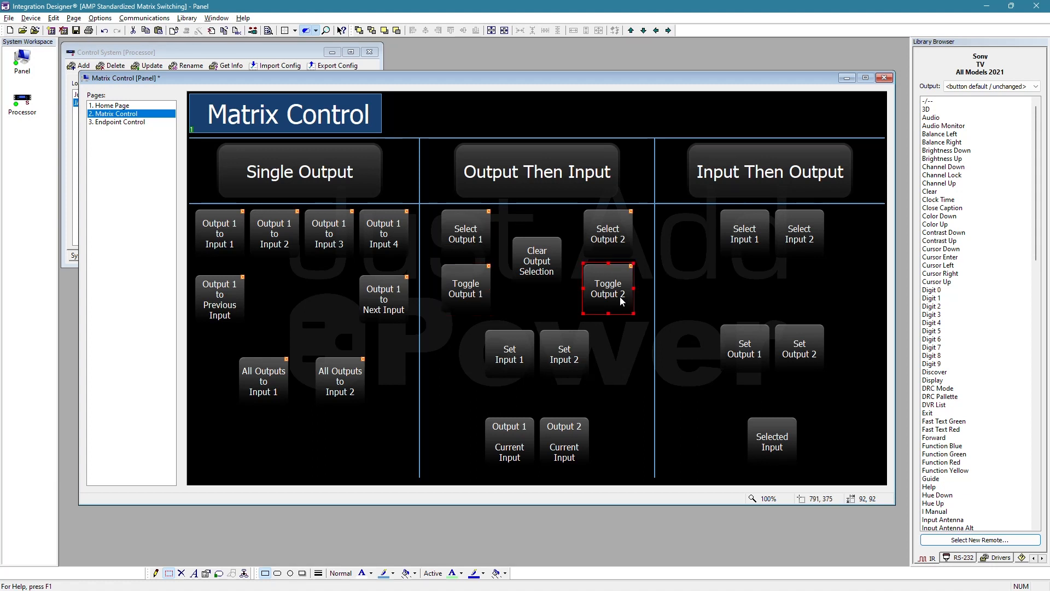
{"action": "left_click", "coordinate": [607, 232]}
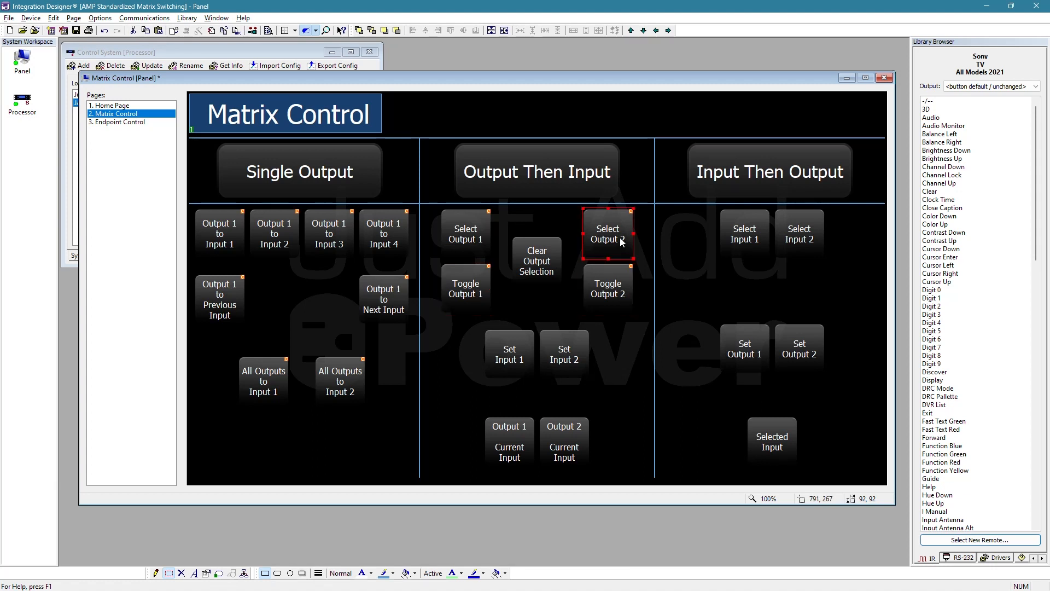
{"action": "left_click", "coordinate": [465, 233]}
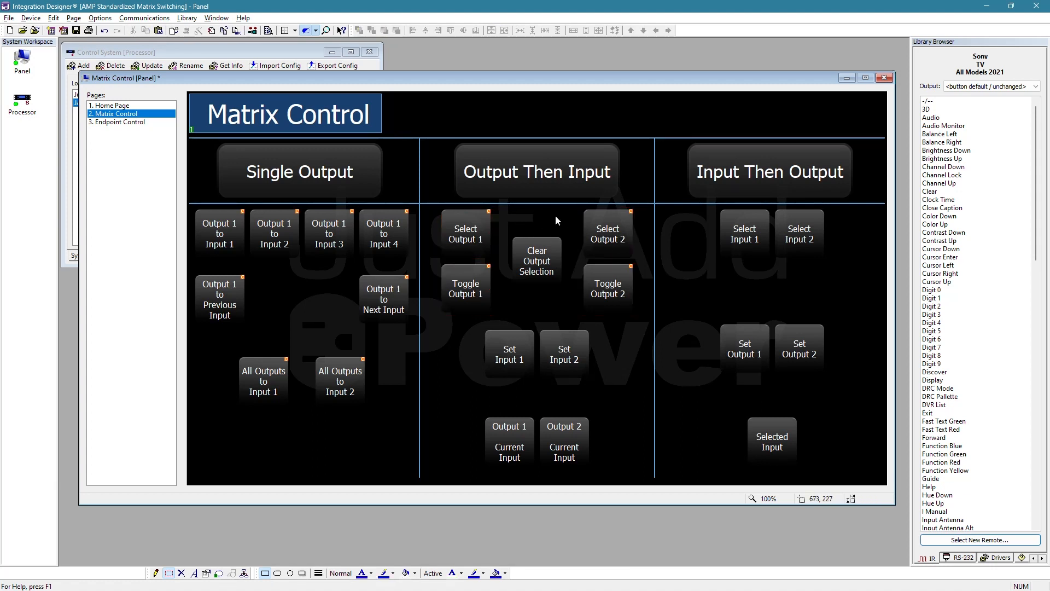
- Assign the JPSW Clear Output Selection command for output-then-input switching to the Clear Output Selection button
{"action": "left_click", "coordinate": [553, 252]}
{"action": "double_click", "coordinate": [553, 252]}
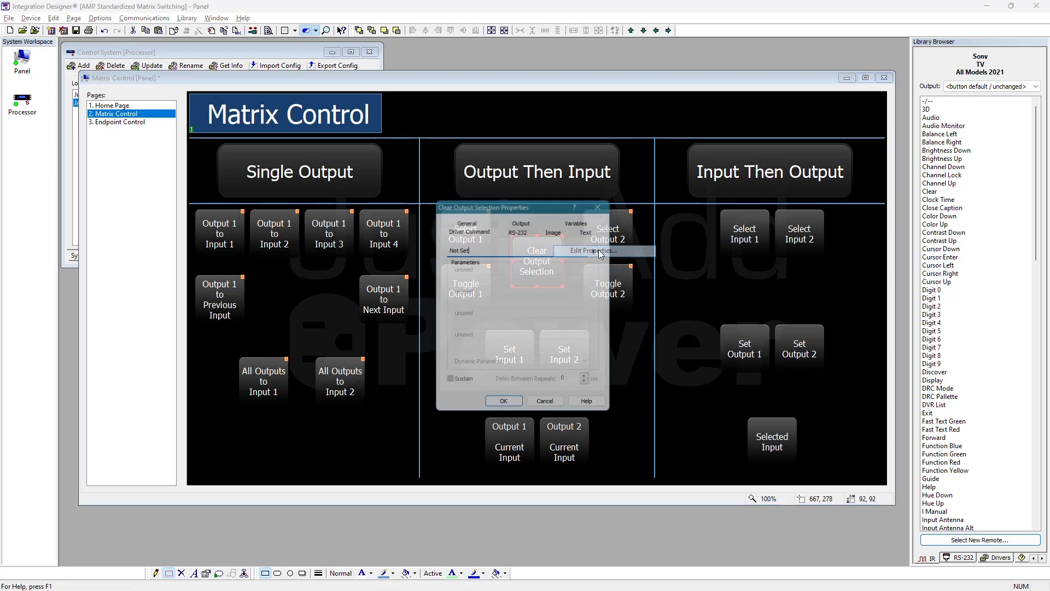
{"action": "left_click", "coordinate": [601, 249]}
{"action": "mouse_move", "coordinate": [703, 253]}
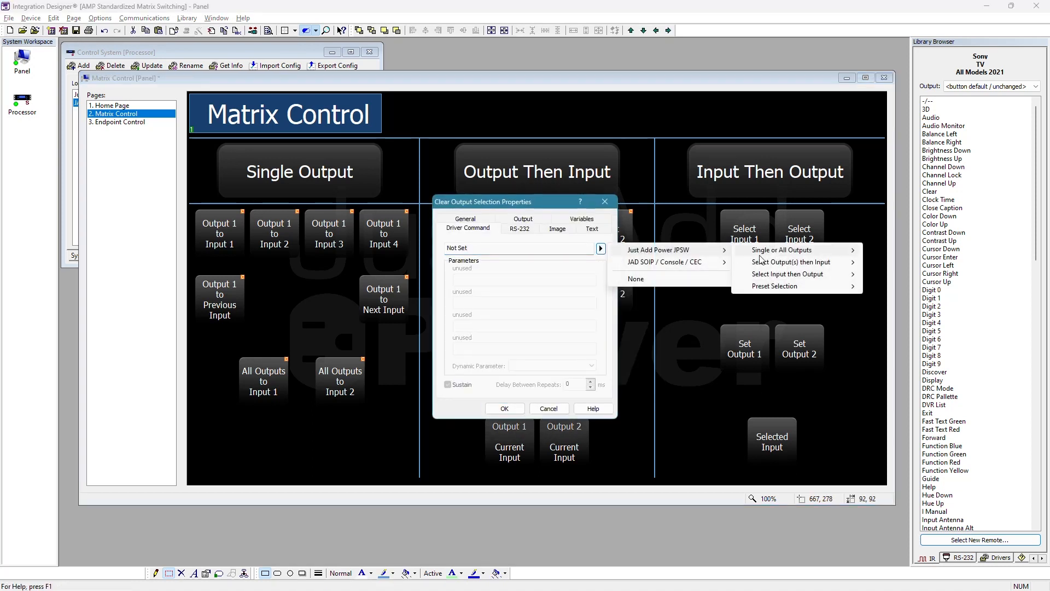
{"action": "mouse_move", "coordinate": [835, 262]}
{"action": "left_click", "coordinate": [894, 262]}
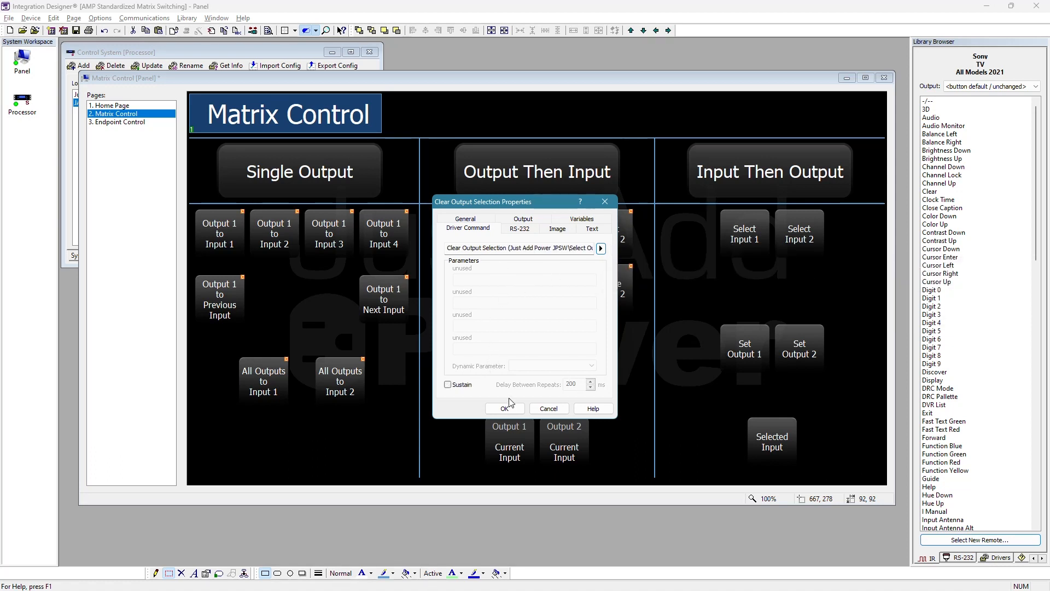
{"action": "left_click", "coordinate": [514, 411]}
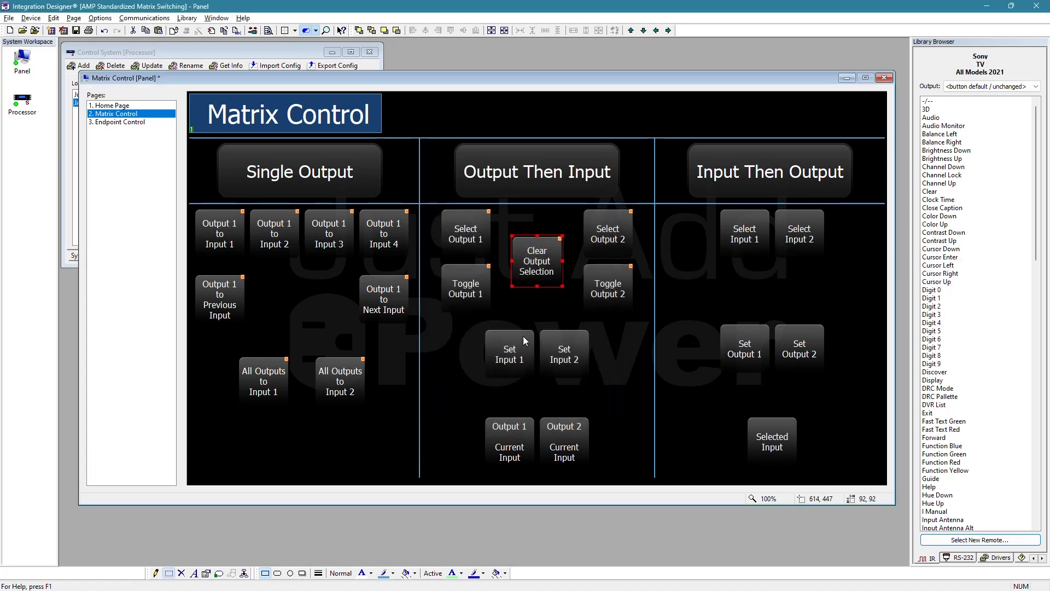
{"action": "left_click", "coordinate": [514, 310]}
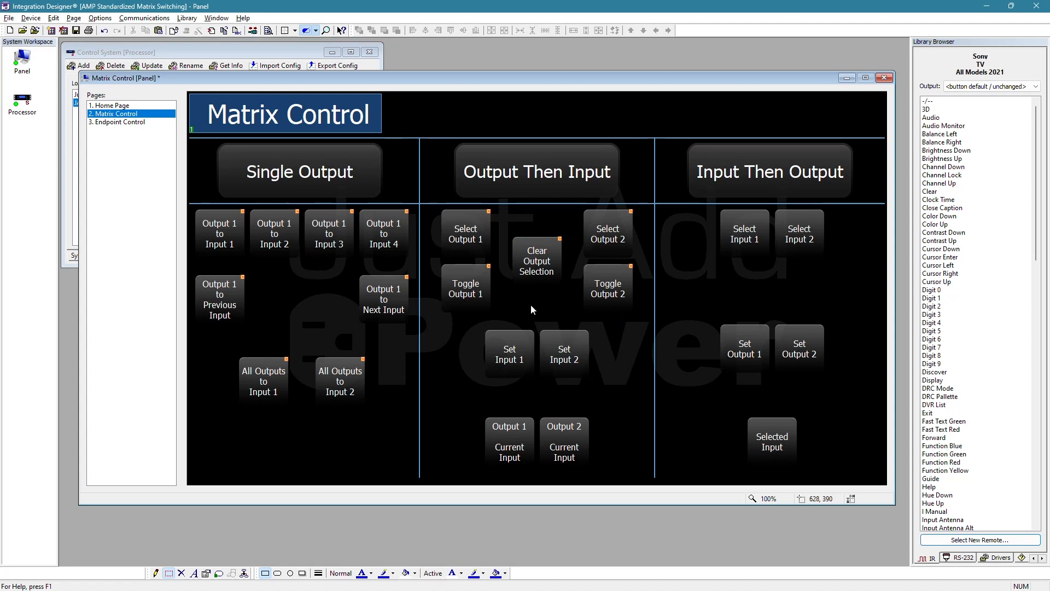
- Set the Select Output 1 button's Reversed state to the JPSW output selection variable Master Bedroom Selected
{"action": "left_click", "coordinate": [475, 232]}
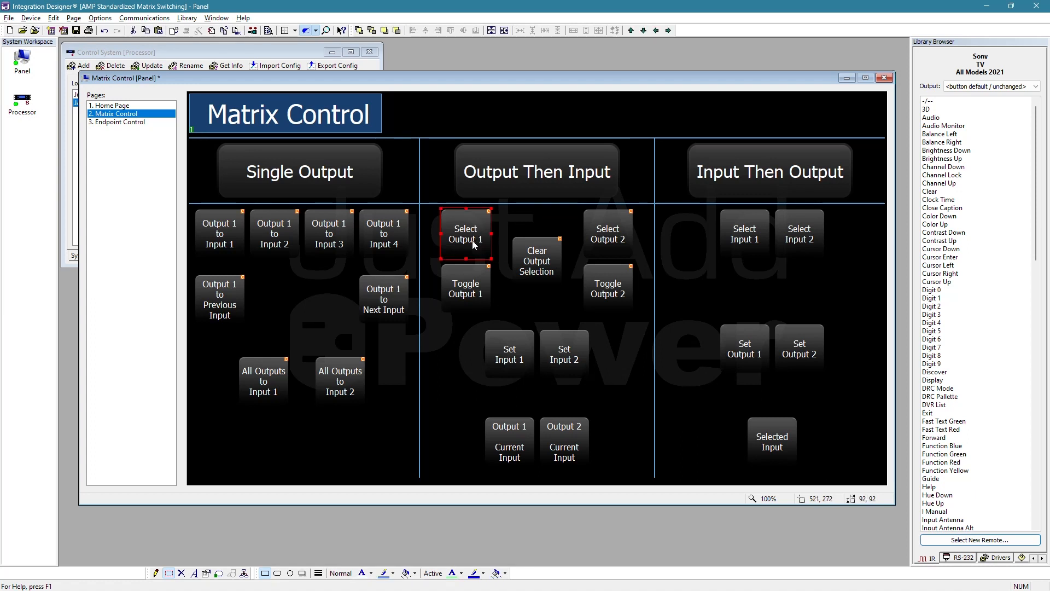
{"action": "right_click", "coordinate": [471, 237]}
{"action": "left_click", "coordinate": [523, 244]}
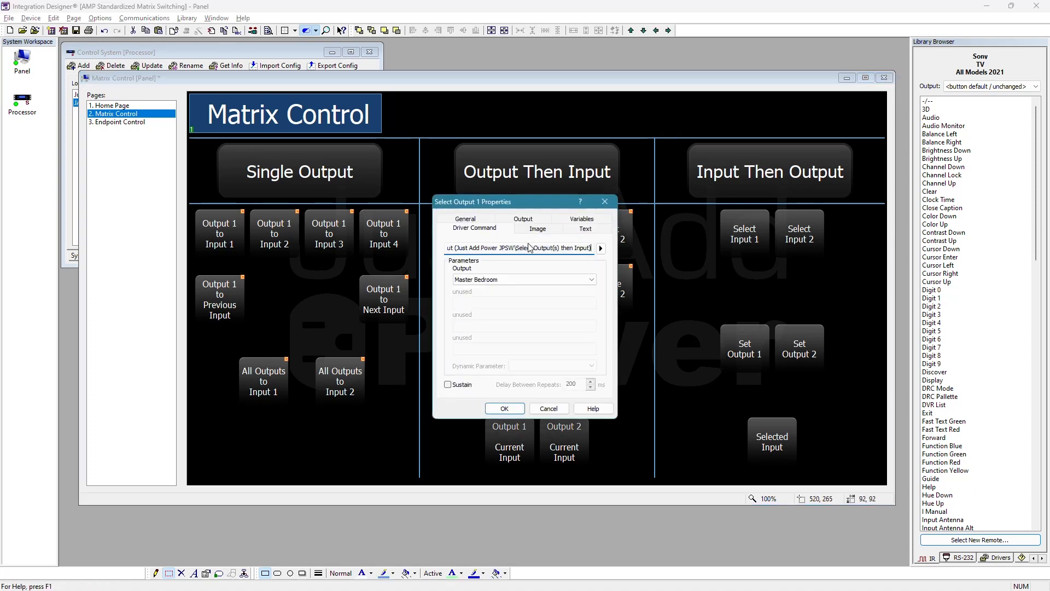
{"action": "left_click", "coordinate": [580, 219]}
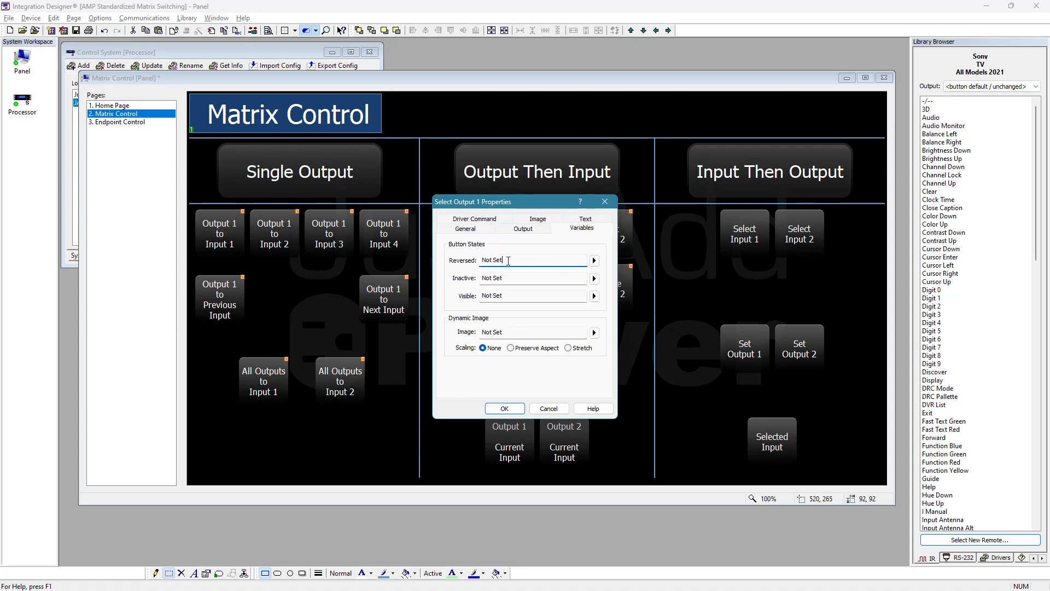
{"action": "left_click", "coordinate": [594, 261]}
{"action": "mouse_move", "coordinate": [696, 285]}
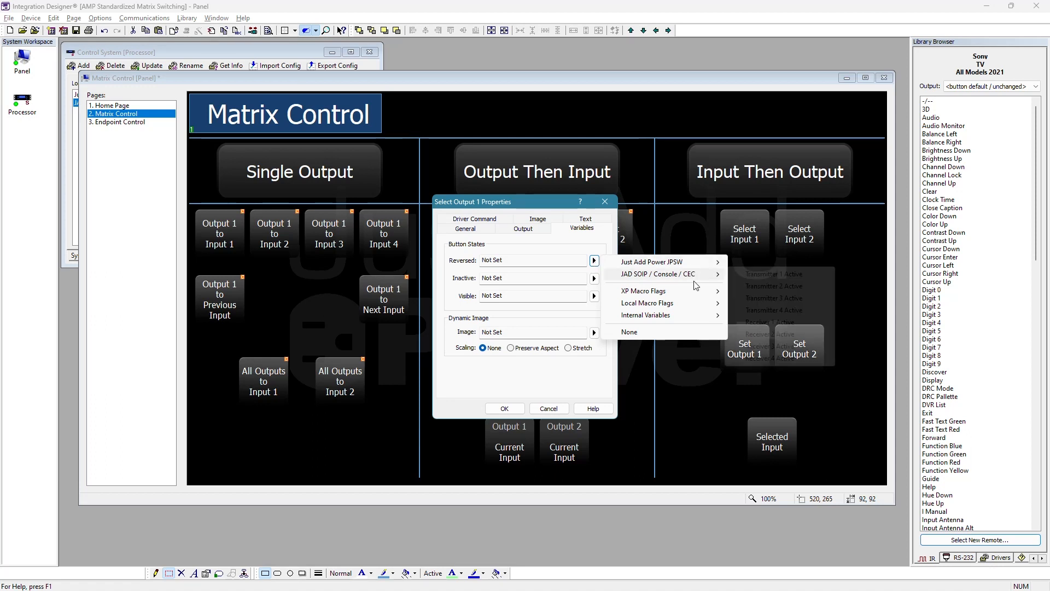
{"action": "mouse_move", "coordinate": [708, 264]}
{"action": "mouse_move", "coordinate": [846, 276]}
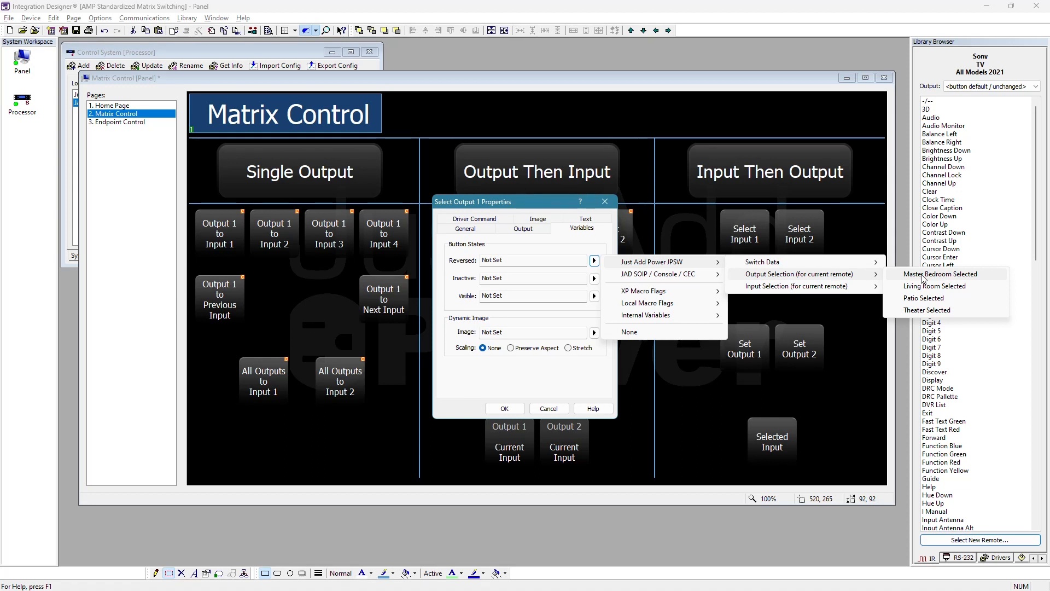
{"action": "left_click", "coordinate": [923, 275]}
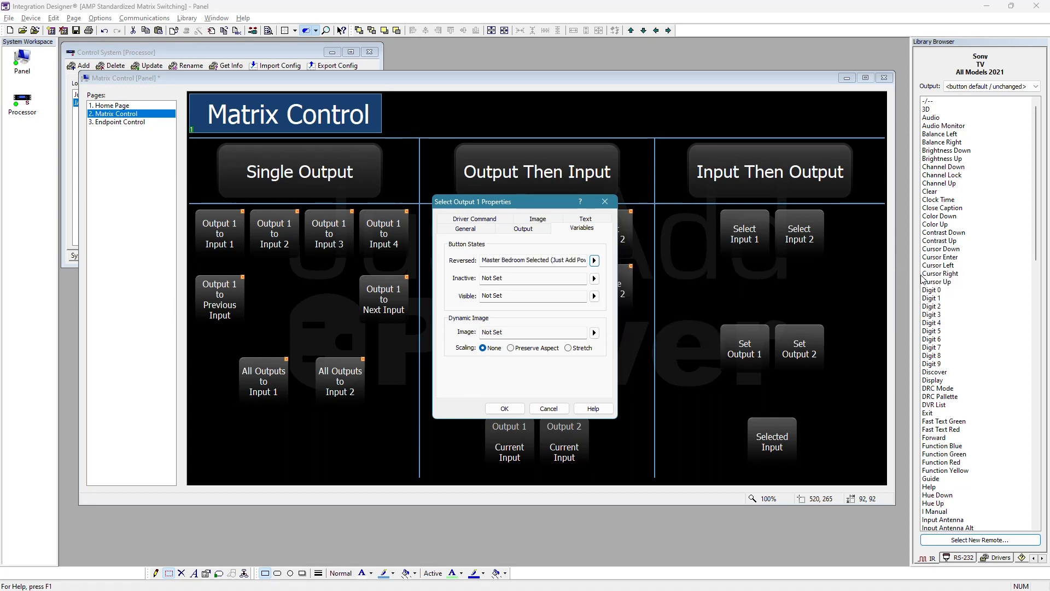
{"action": "left_click", "coordinate": [505, 409]}
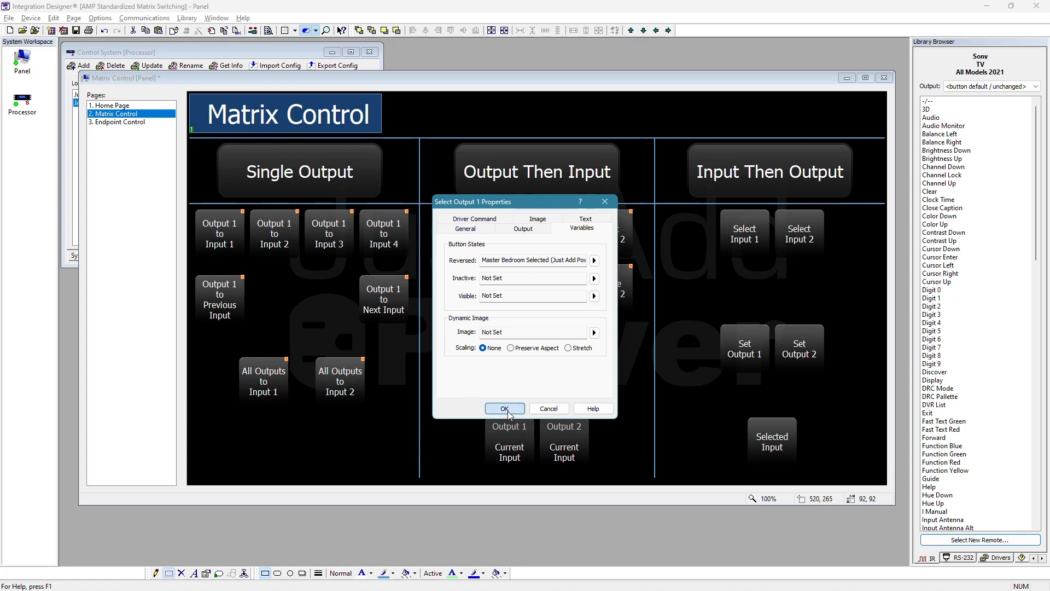
- Set the Toggle Output 1 button's Reversed state to the JPSW output selection variable Master Bedroom Selected
{"action": "right_click", "coordinate": [473, 288]}
{"action": "left_click", "coordinate": [519, 294]}
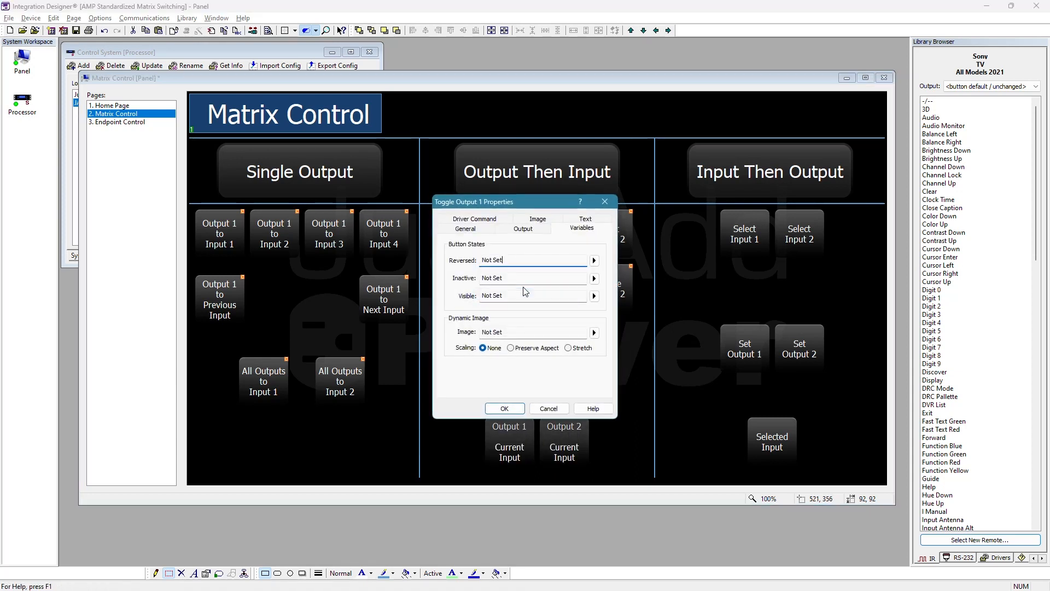
{"action": "left_click", "coordinate": [595, 261]}
{"action": "mouse_move", "coordinate": [676, 264]}
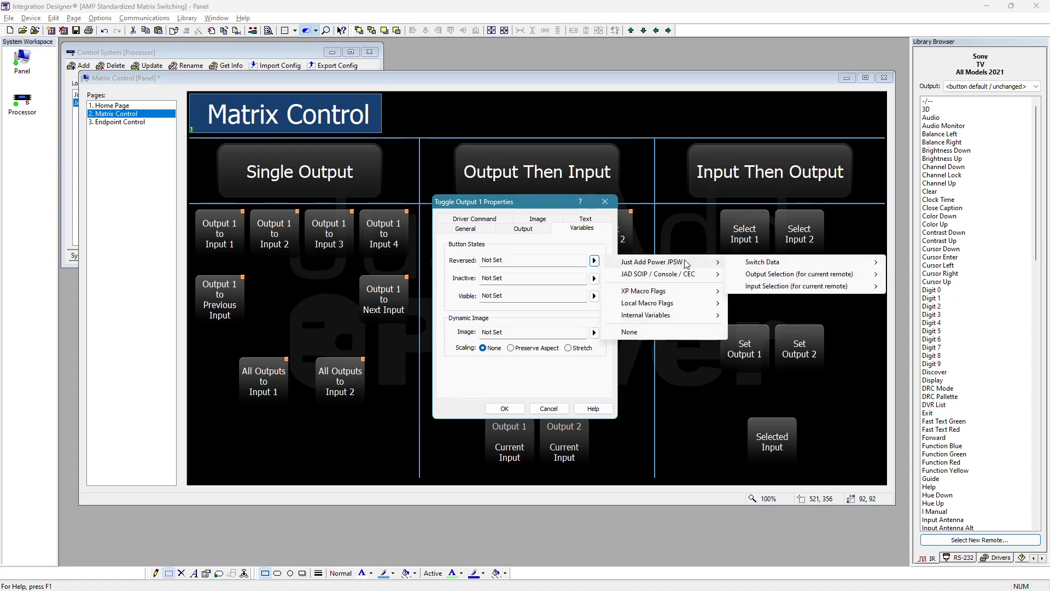
{"action": "left_click", "coordinate": [907, 275]}
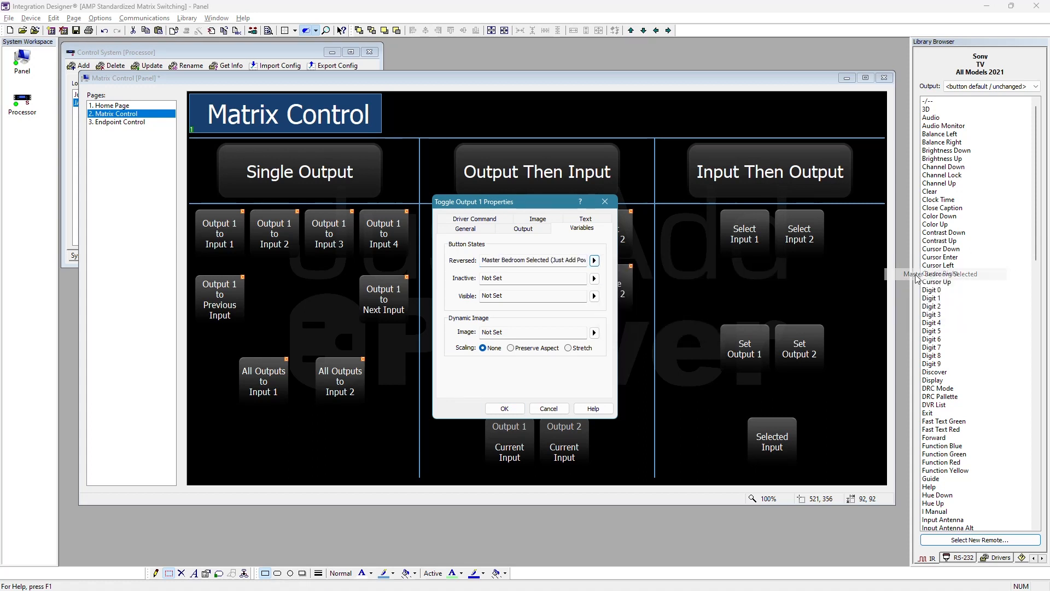
{"action": "left_click", "coordinate": [504, 409]}
- Set the Select Output 2 button's Reversed state to the JPSW output selection variable Living Room Selected
{"action": "right_click", "coordinate": [620, 234]}
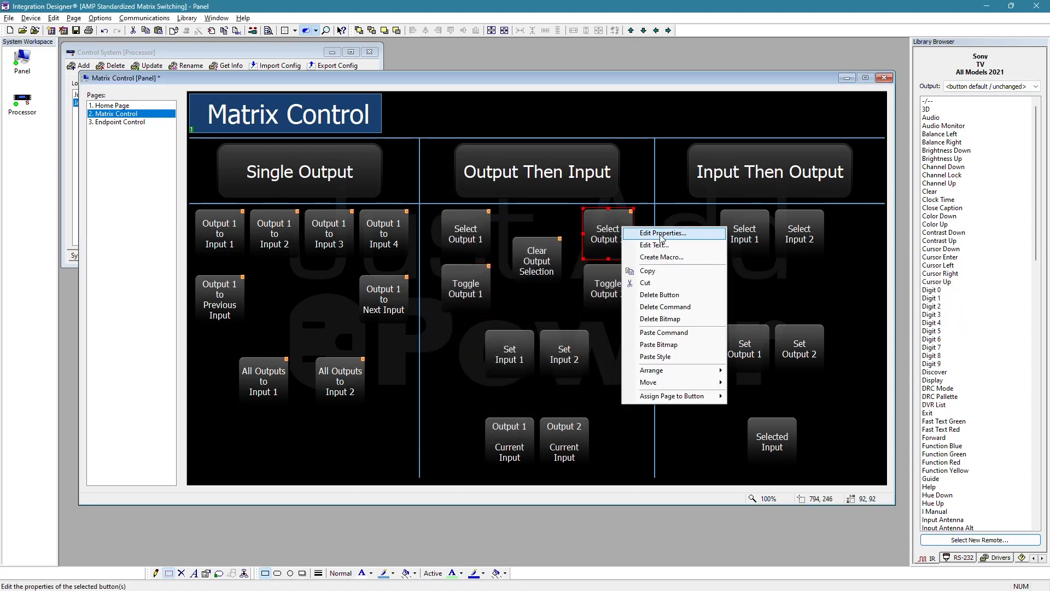
{"action": "left_click", "coordinate": [641, 240]}
{"action": "left_click", "coordinate": [594, 261]}
{"action": "mouse_move", "coordinate": [702, 264]}
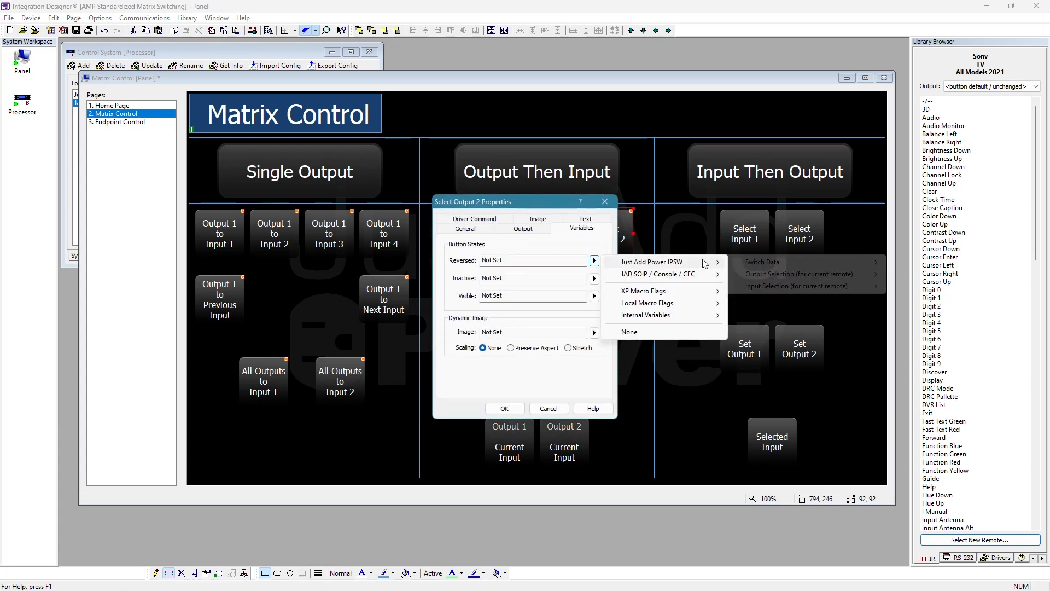
{"action": "mouse_move", "coordinate": [876, 278]}
{"action": "left_click", "coordinate": [935, 286]}
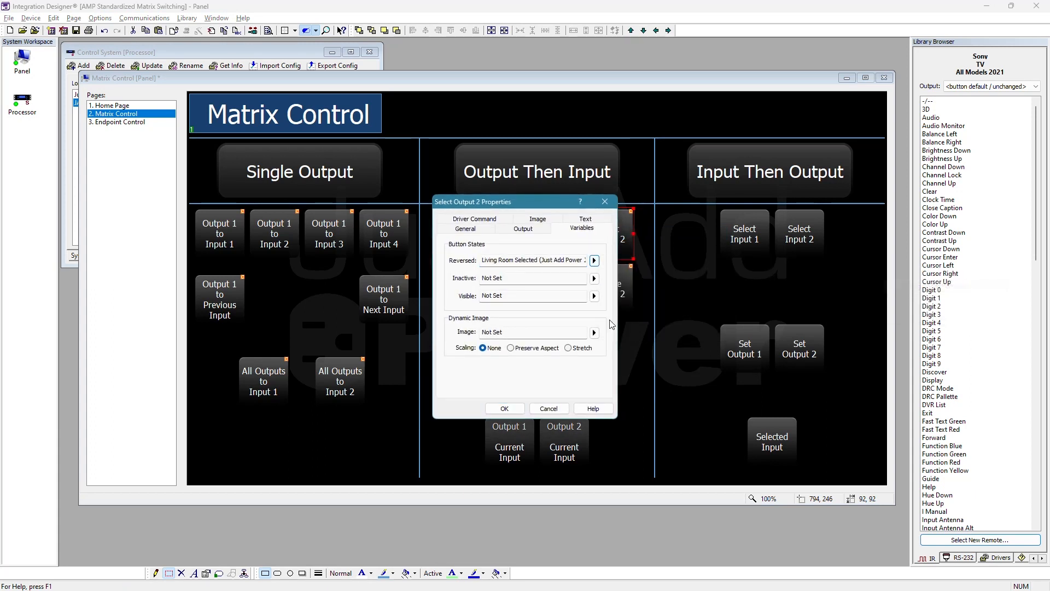
{"action": "left_click", "coordinate": [504, 409]}
- Set the Toggle Output 2 button's Reversed state to the JPSW output selection variable Living Room Selected
{"action": "right_click", "coordinate": [610, 275]}
{"action": "left_click", "coordinate": [631, 282]}
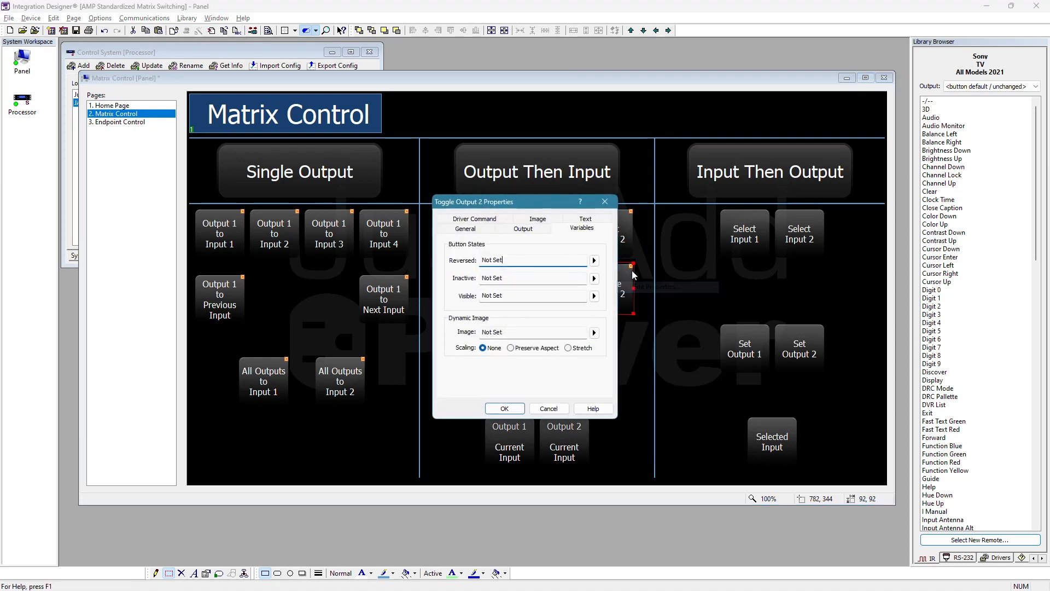
{"action": "left_click", "coordinate": [595, 261]}
{"action": "mouse_move", "coordinate": [694, 264]}
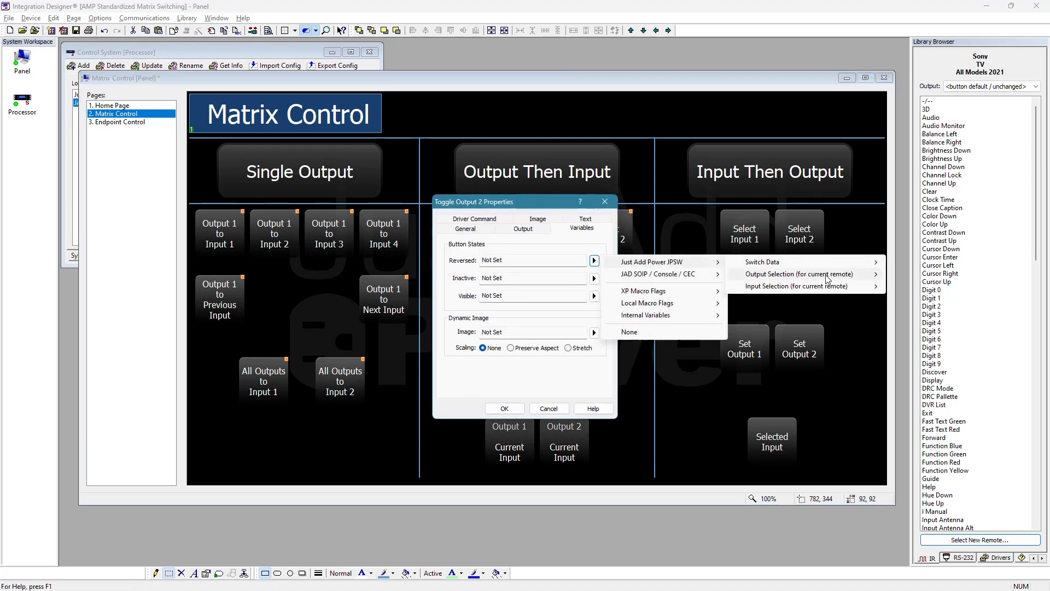
{"action": "mouse_move", "coordinate": [864, 274]}
{"action": "left_click", "coordinate": [934, 286]}
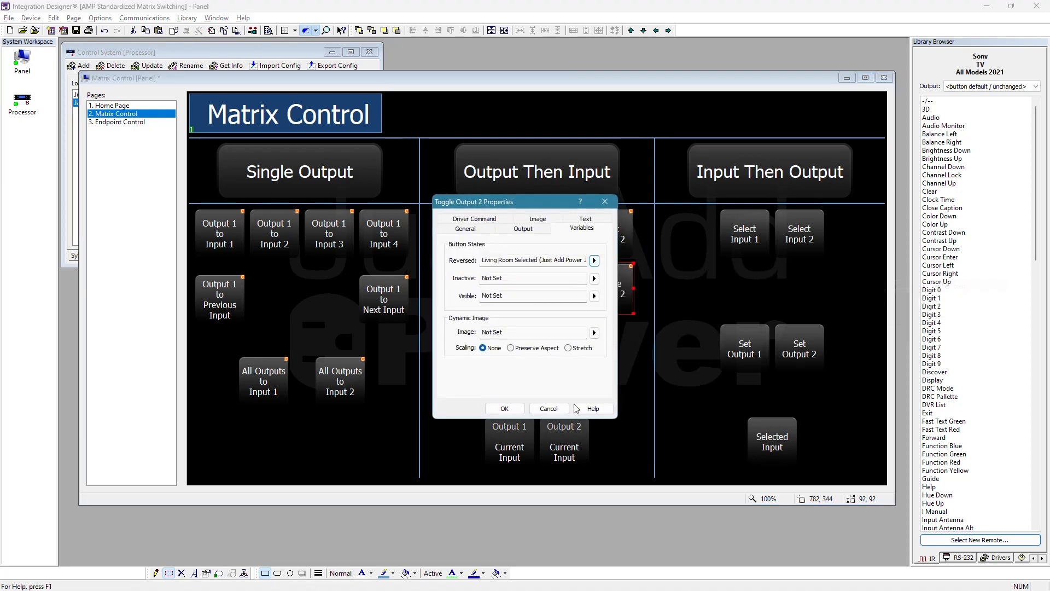
{"action": "left_click", "coordinate": [504, 409]}
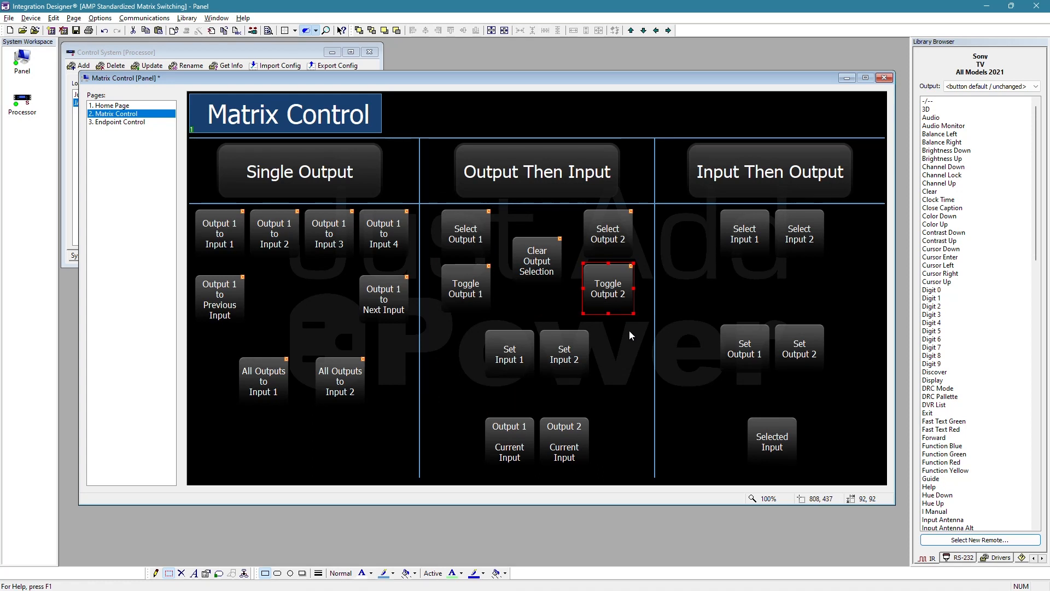
{"action": "left_click", "coordinate": [606, 320]}
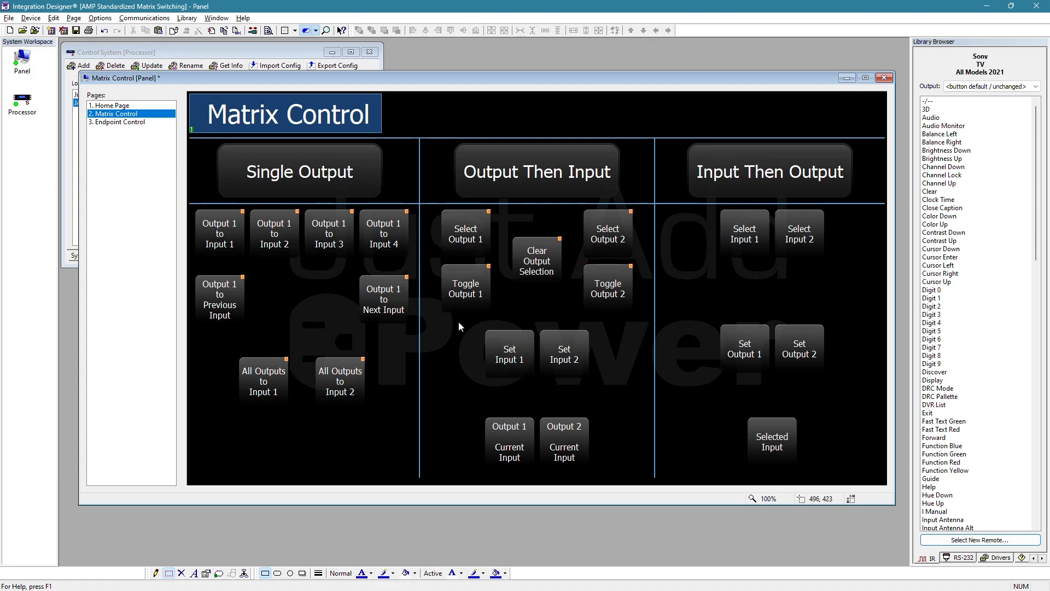
{"action": "left_click_drag", "start_coordinate": [620, 381], "coordinate": [619, 389]}
{"action": "left_click", "coordinate": [623, 394]}
- Assign the JPSW Select Input command for output-then-input switching to the Set Input 1 button, with Input set to Chromecast
{"action": "right_click", "coordinate": [501, 350]}
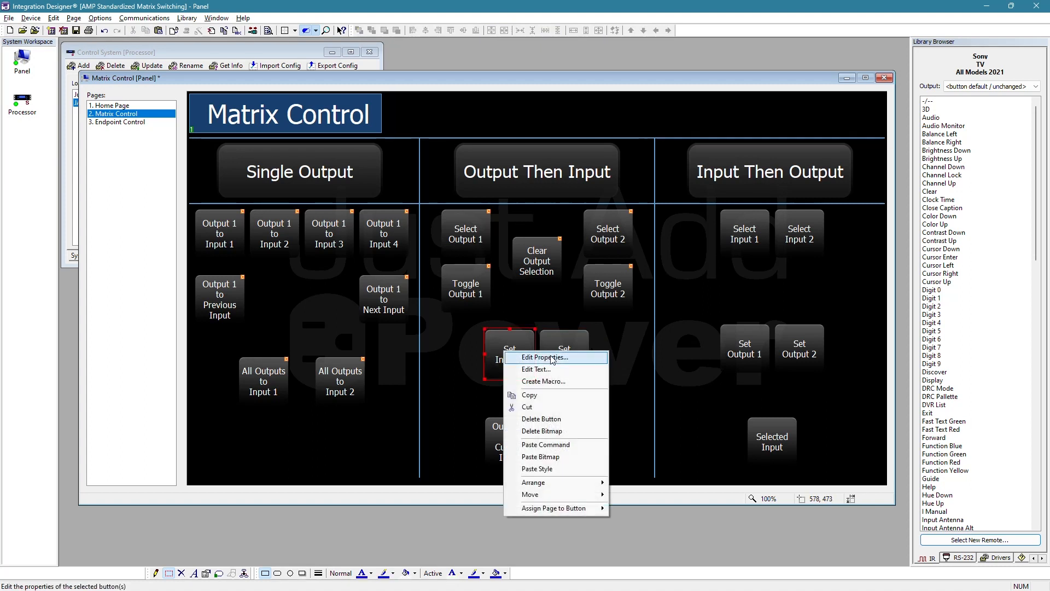
{"action": "left_click", "coordinate": [547, 355]}
{"action": "left_click", "coordinate": [473, 221]}
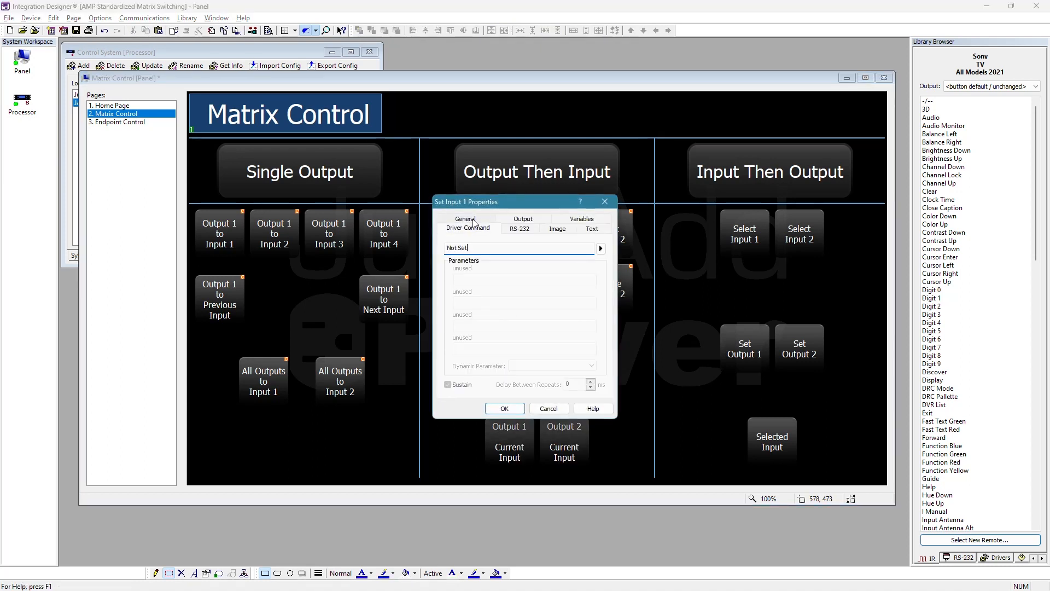
{"action": "left_click", "coordinate": [600, 249]}
{"action": "mouse_move", "coordinate": [706, 252]}
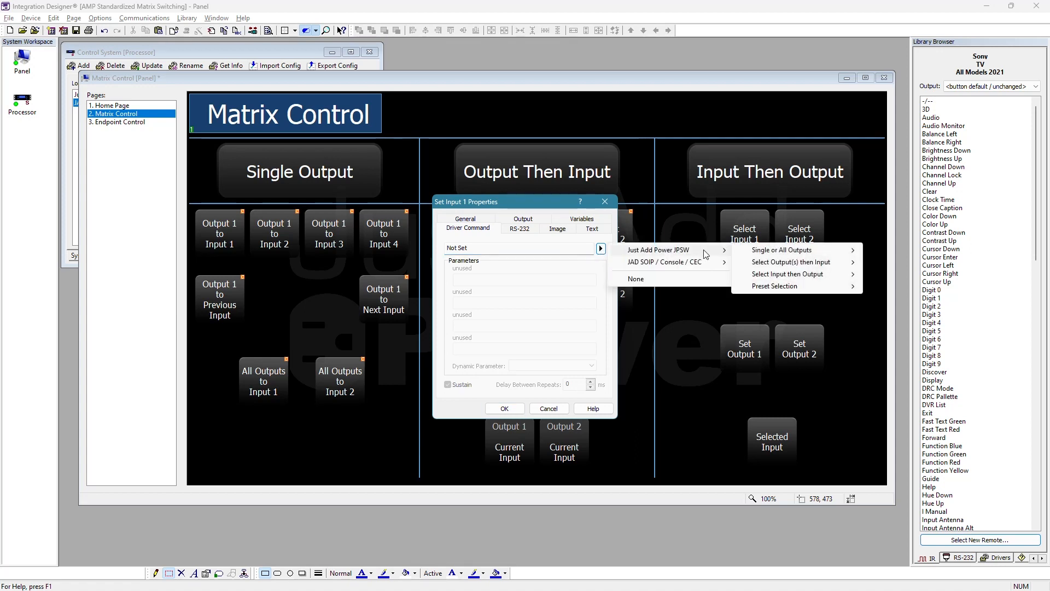
{"action": "mouse_move", "coordinate": [835, 263]}
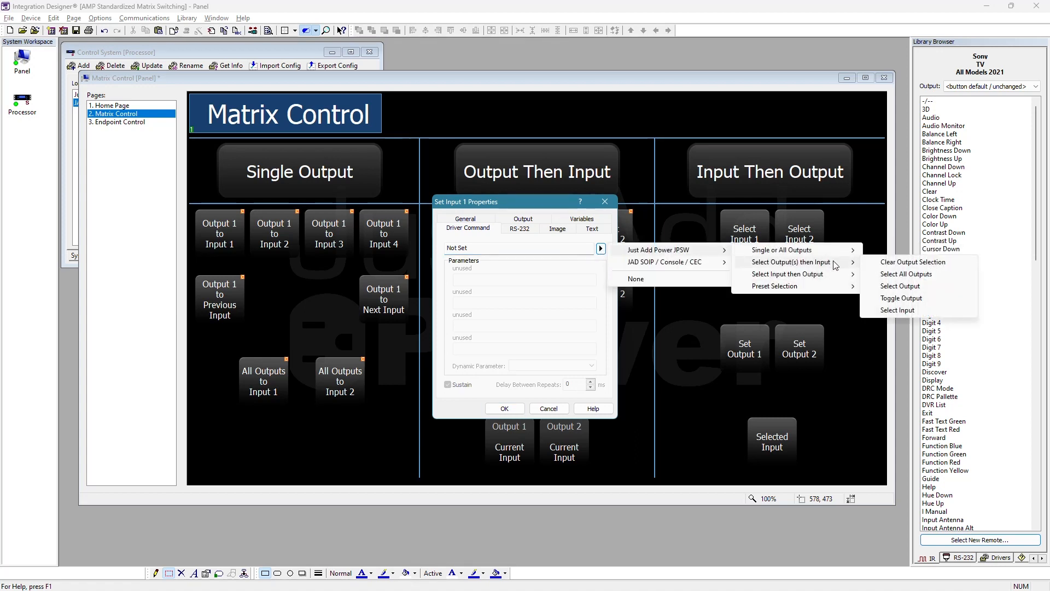
{"action": "left_click", "coordinate": [903, 310]}
{"action": "left_click", "coordinate": [560, 279]}
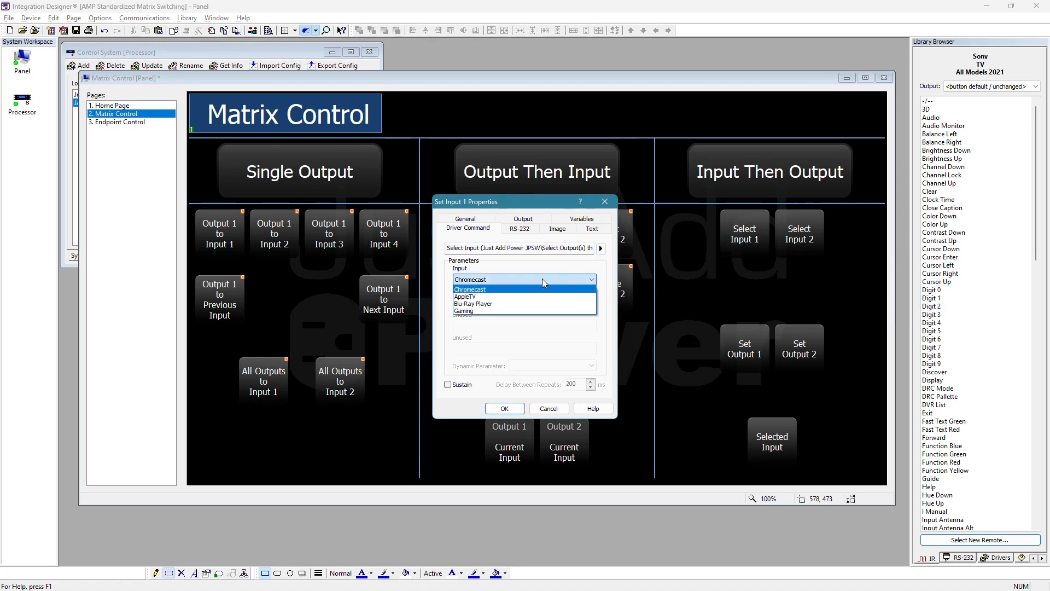
{"action": "left_click", "coordinate": [543, 279]}
{"action": "left_click", "coordinate": [504, 409]}
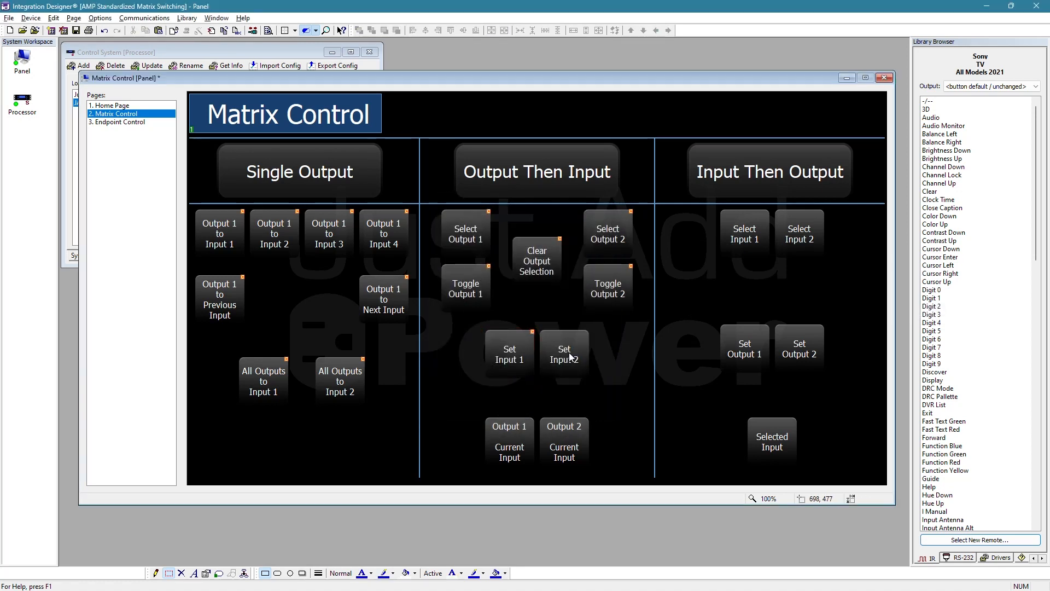
- Assign the JPSW Select Input command for output-then-input switching to the Set Input 2 button, with Input set to AppleTV
{"action": "right_click", "coordinate": [569, 352]}
{"action": "left_click", "coordinate": [583, 359]}
{"action": "left_click", "coordinate": [601, 249]}
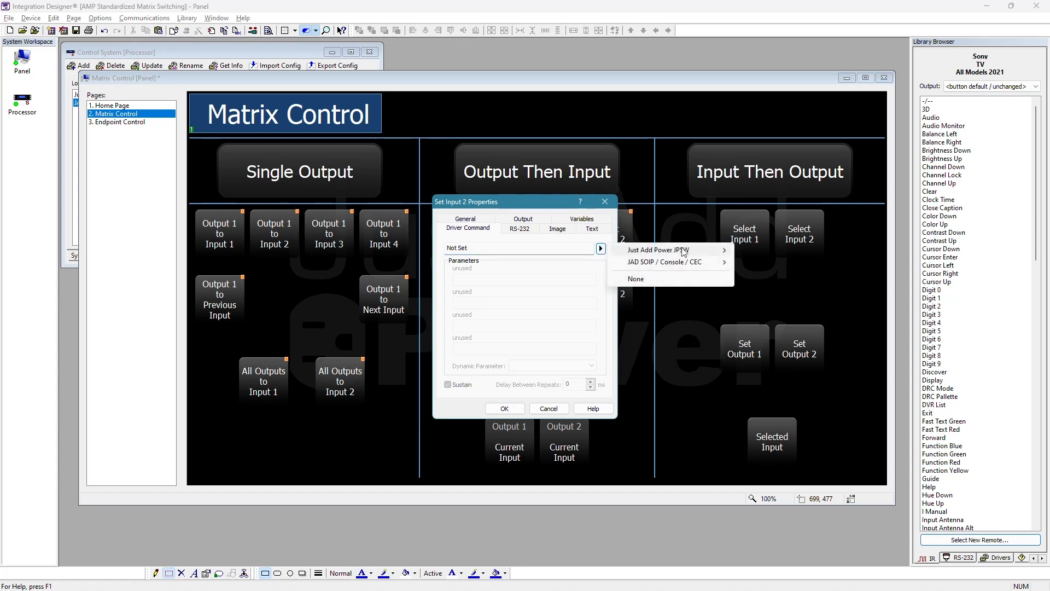
{"action": "mouse_move", "coordinate": [704, 249]}
{"action": "mouse_move", "coordinate": [847, 263]}
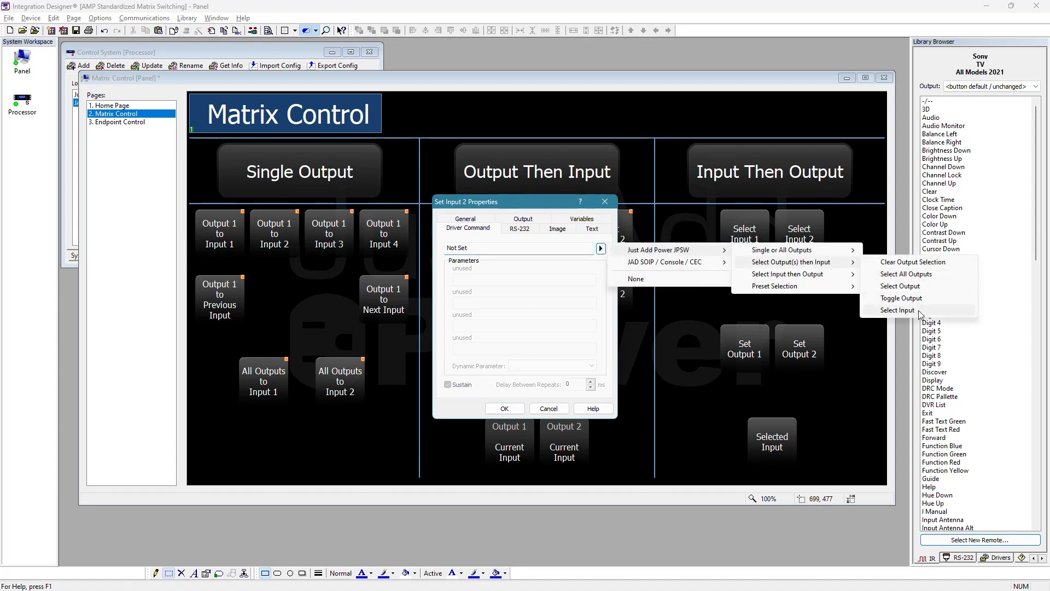
{"action": "left_click", "coordinate": [897, 310]}
{"action": "left_click", "coordinate": [482, 280]}
{"action": "left_click", "coordinate": [466, 297]}
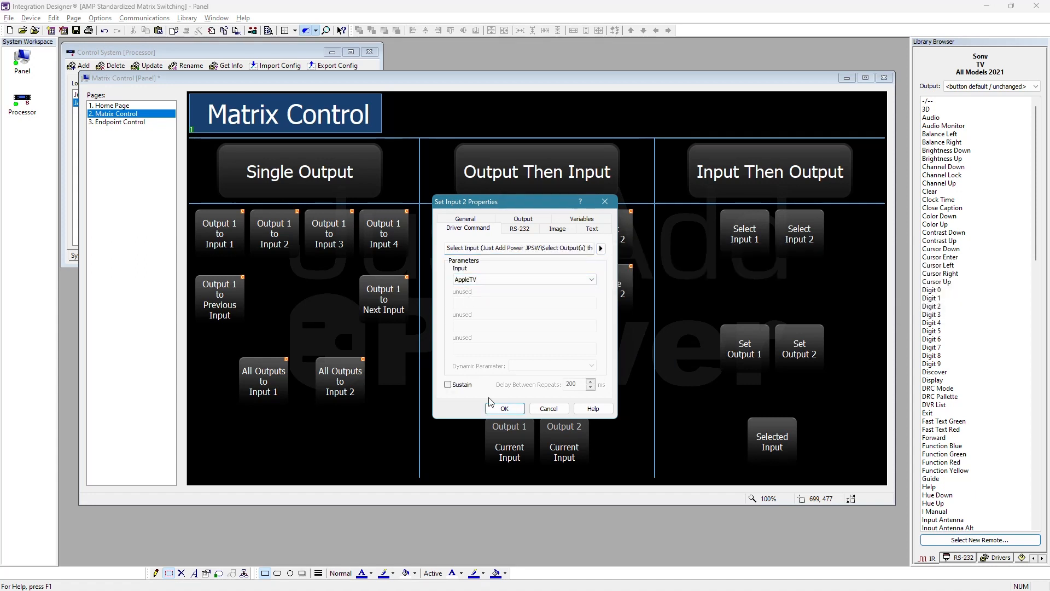
{"action": "left_click", "coordinate": [504, 409]}
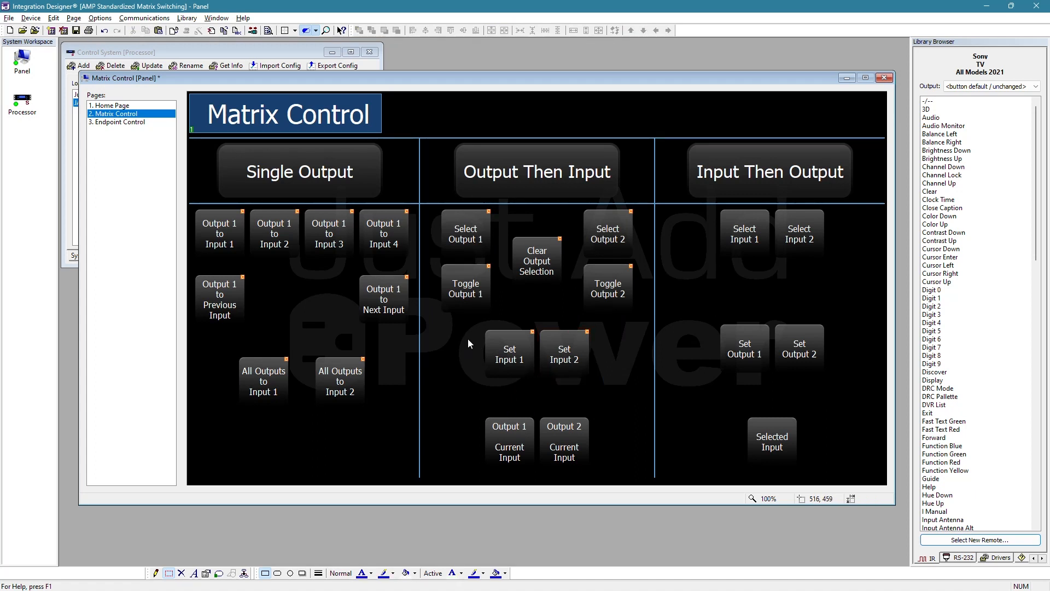
{"action": "left_click", "coordinate": [475, 241]}
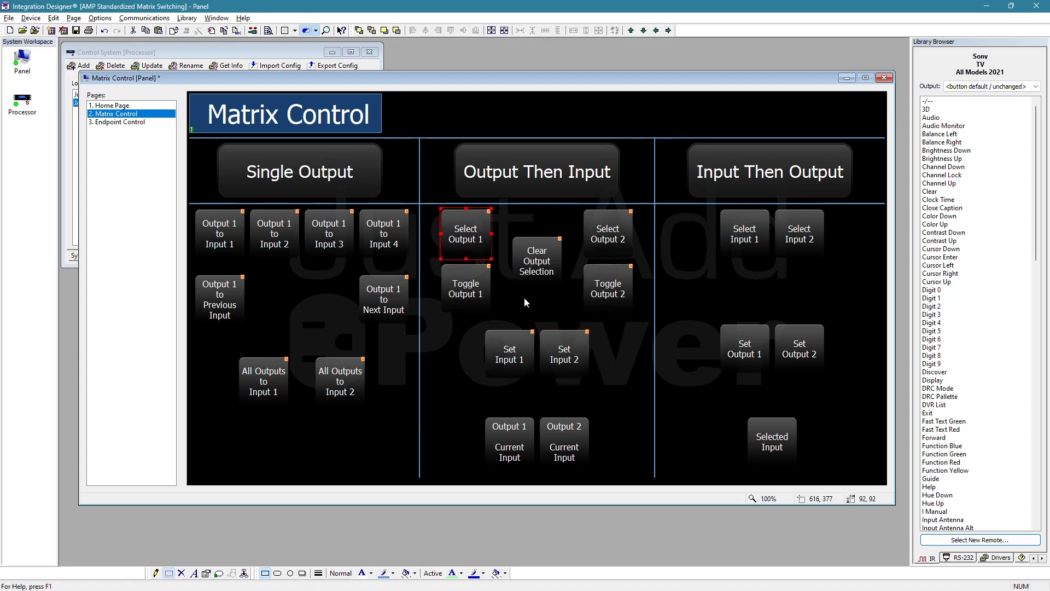
{"action": "right_click", "coordinate": [516, 358]}
{"action": "left_click", "coordinate": [564, 364]}
{"action": "key", "text": "Escape"}
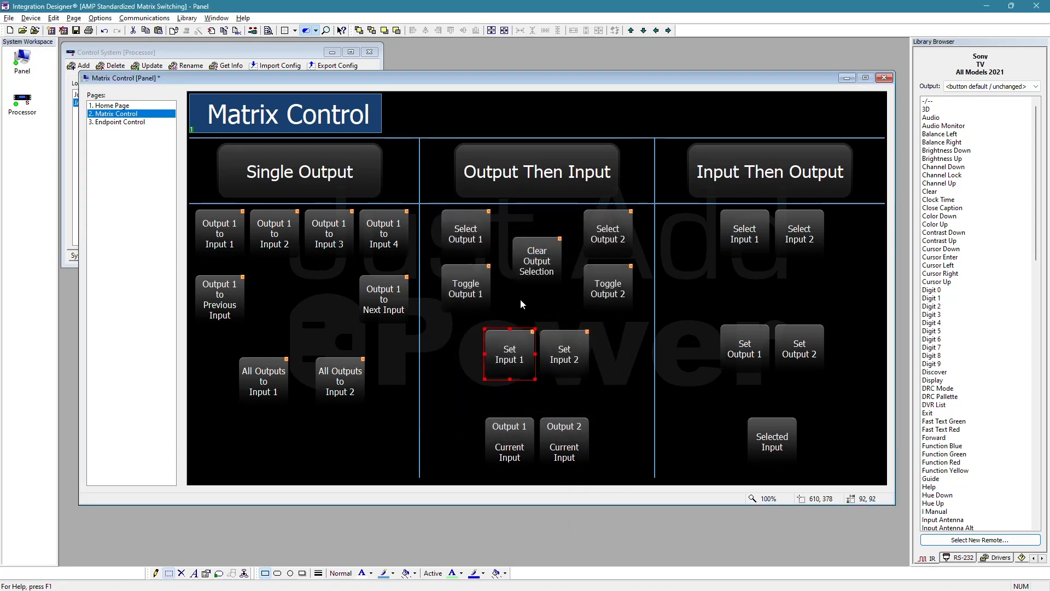
{"action": "left_click", "coordinate": [517, 300]}
{"action": "left_click", "coordinate": [475, 235]}
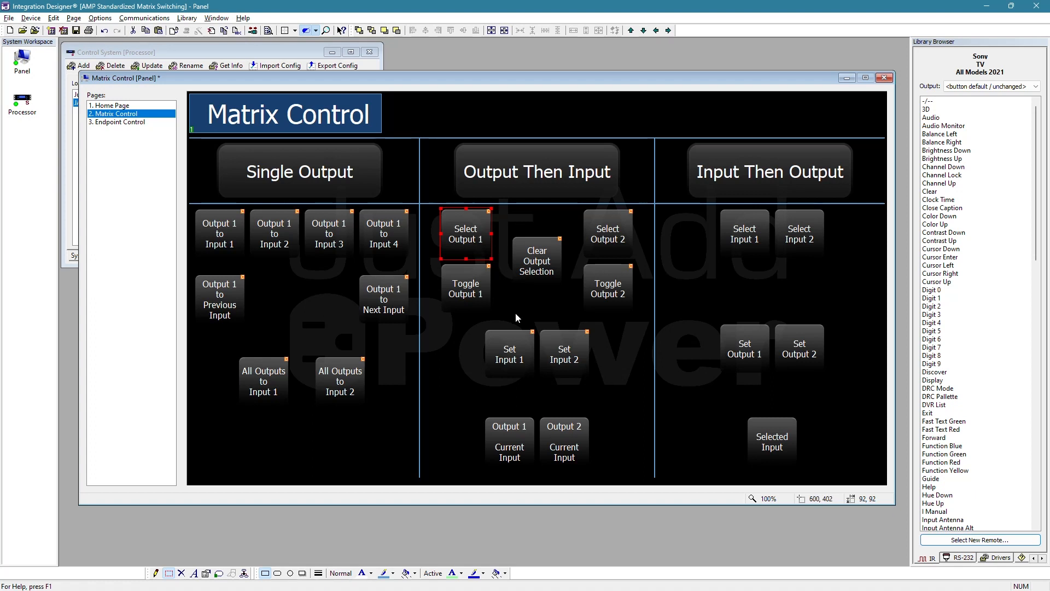
{"action": "left_click", "coordinate": [518, 359]}
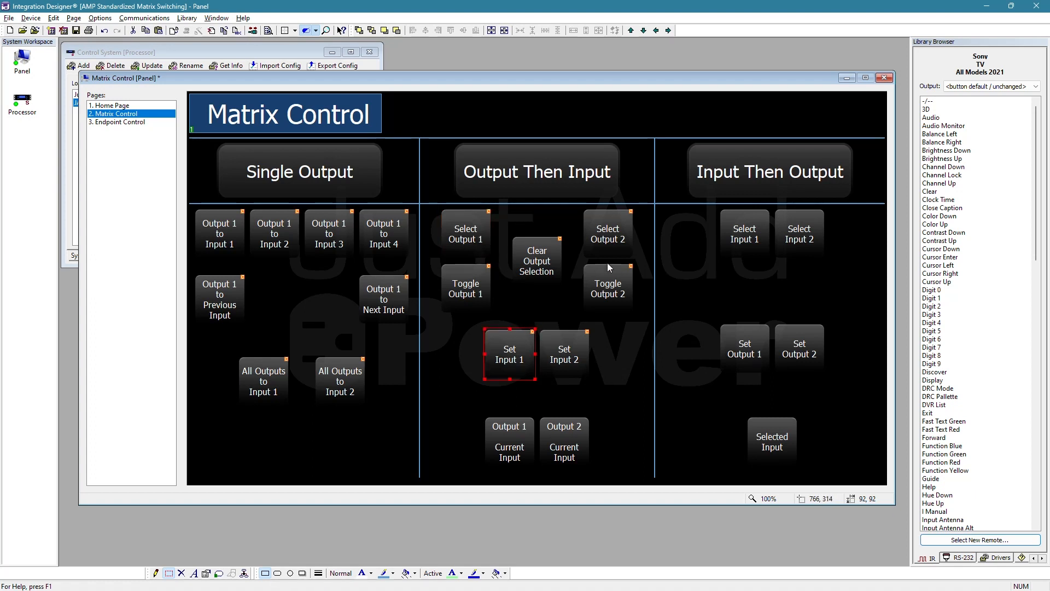
{"action": "left_click", "coordinate": [545, 261]}
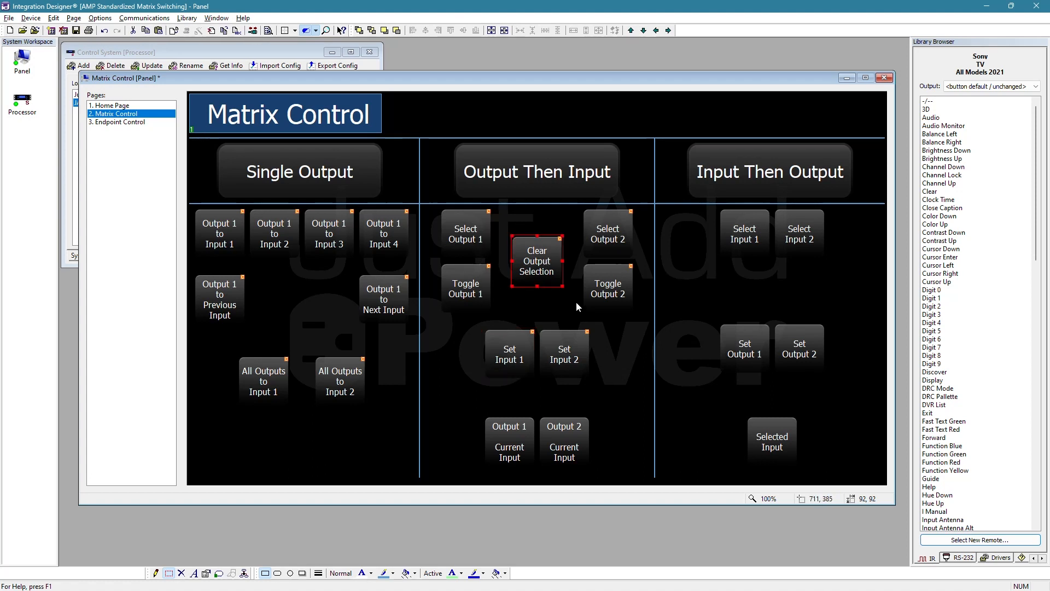
{"action": "left_click", "coordinate": [604, 237]}
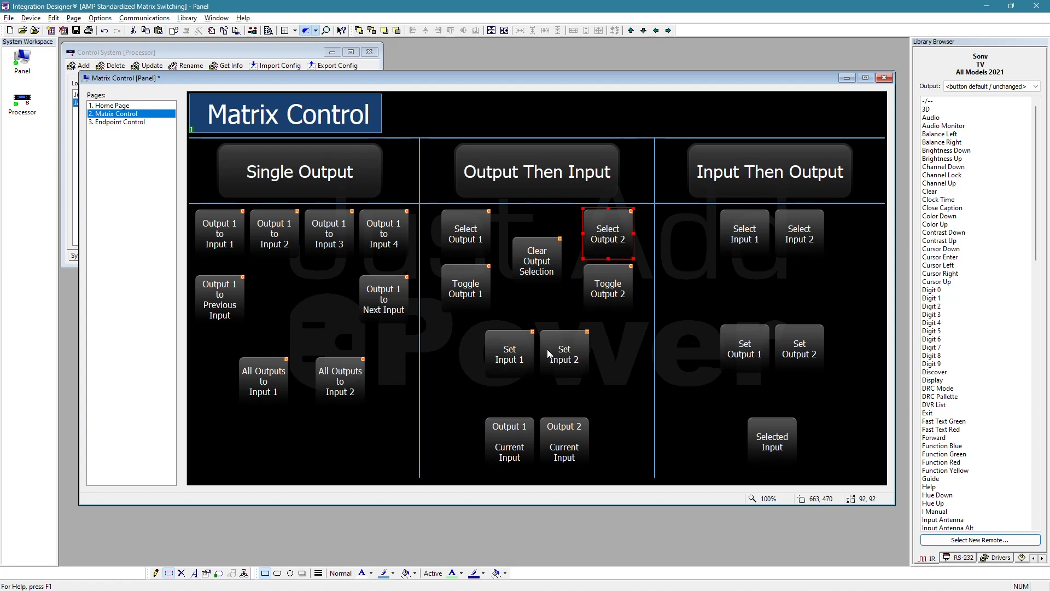
{"action": "left_click", "coordinate": [527, 362]}
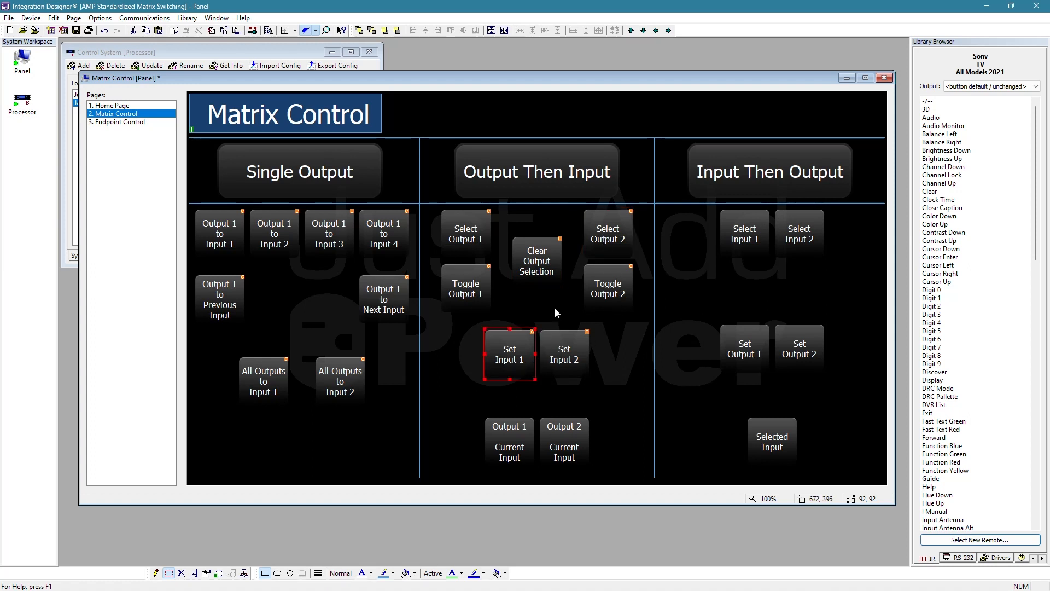
{"action": "left_click", "coordinate": [571, 361]}
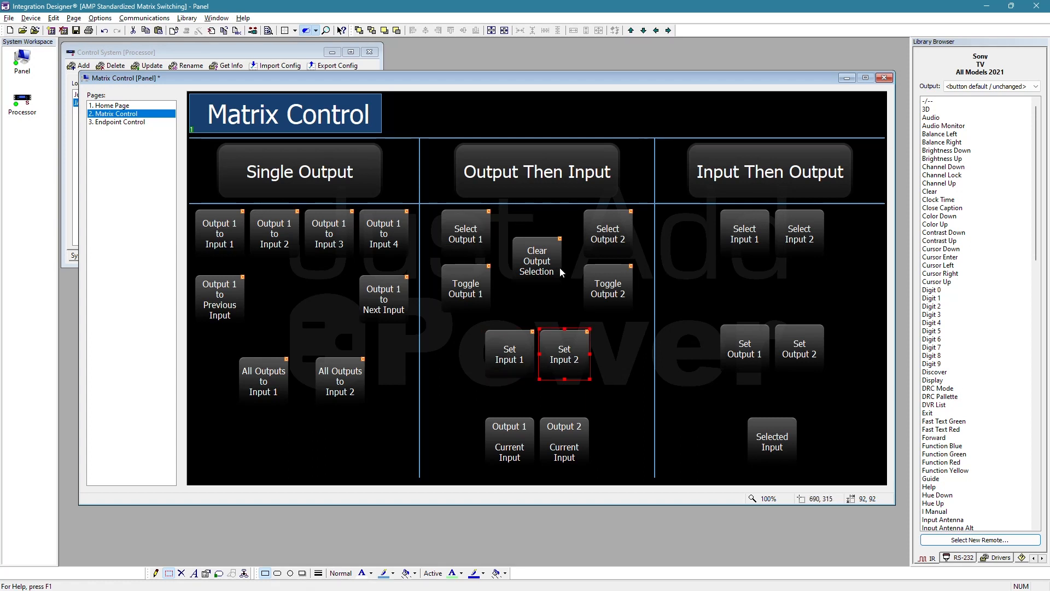
{"action": "left_click", "coordinate": [541, 304]}
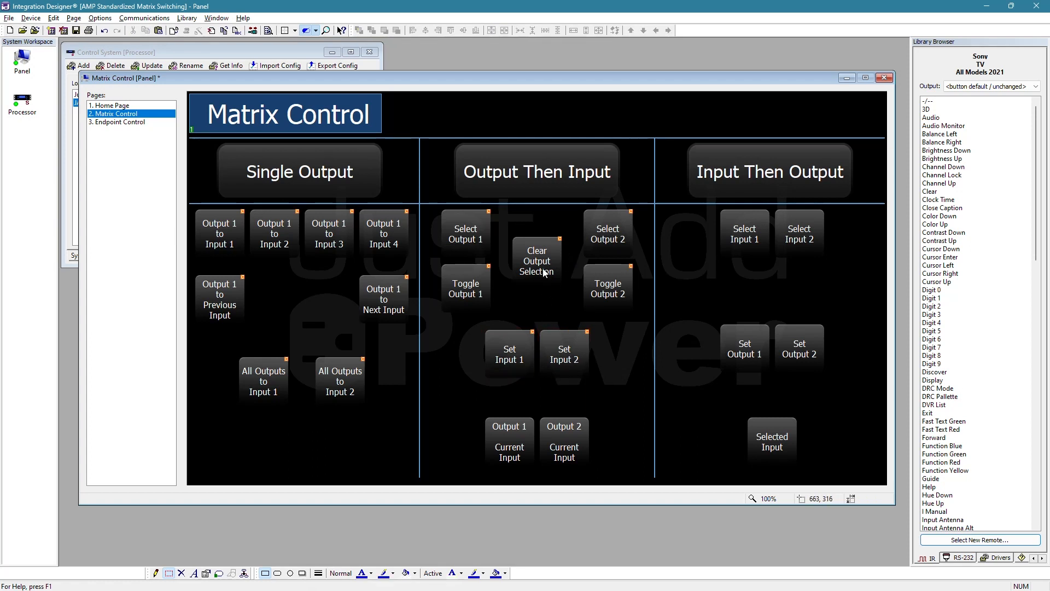
{"action": "left_click", "coordinate": [545, 273]}
{"action": "left_click", "coordinate": [537, 315]}
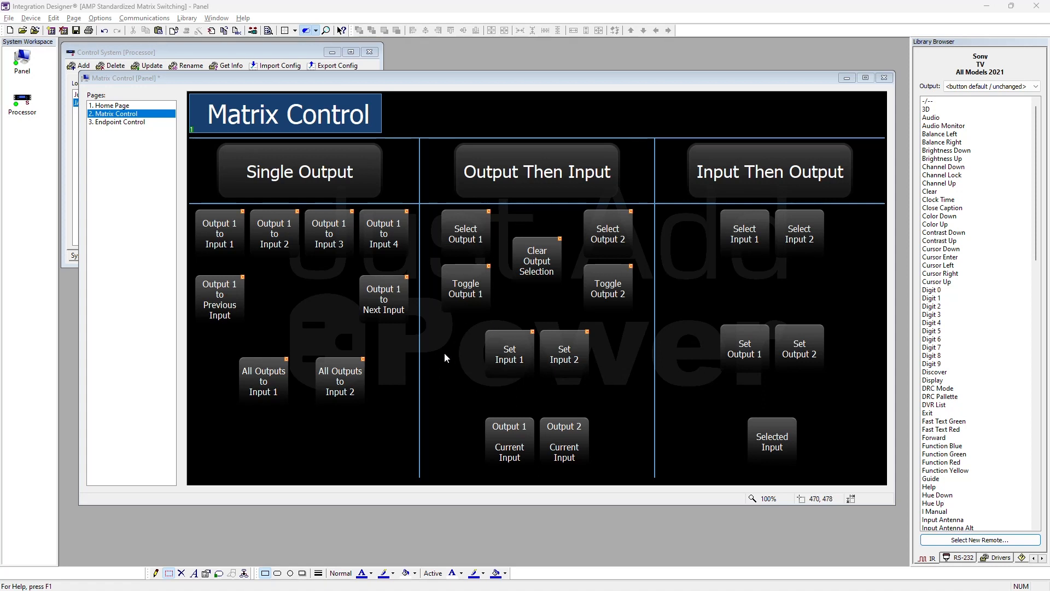
{"action": "left_click", "coordinate": [491, 441]}
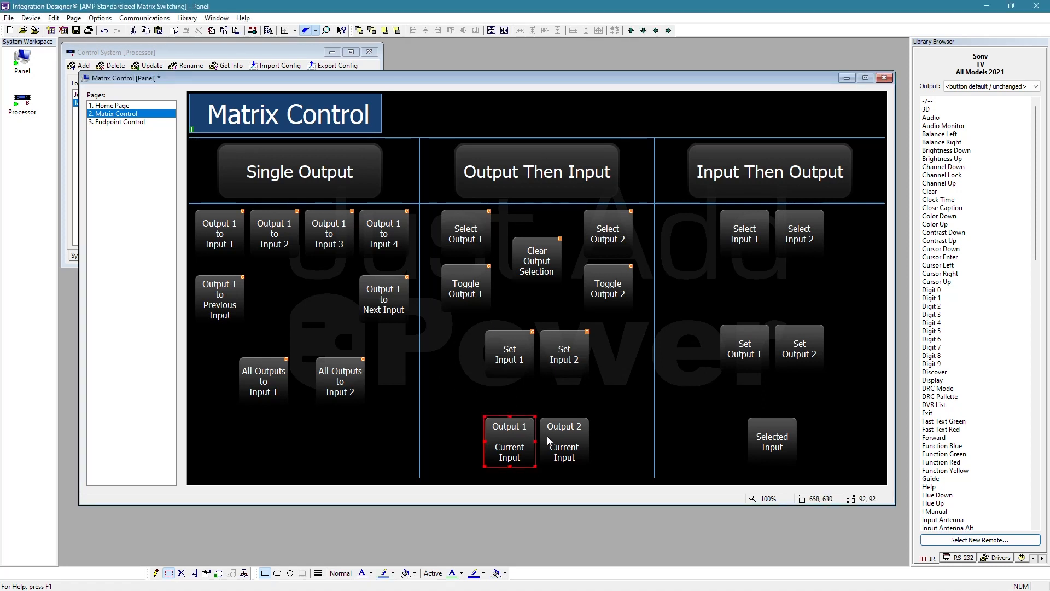
{"action": "left_click", "coordinate": [550, 436]}
{"action": "left_click", "coordinate": [507, 439]}
{"action": "left_click", "coordinate": [448, 439]}
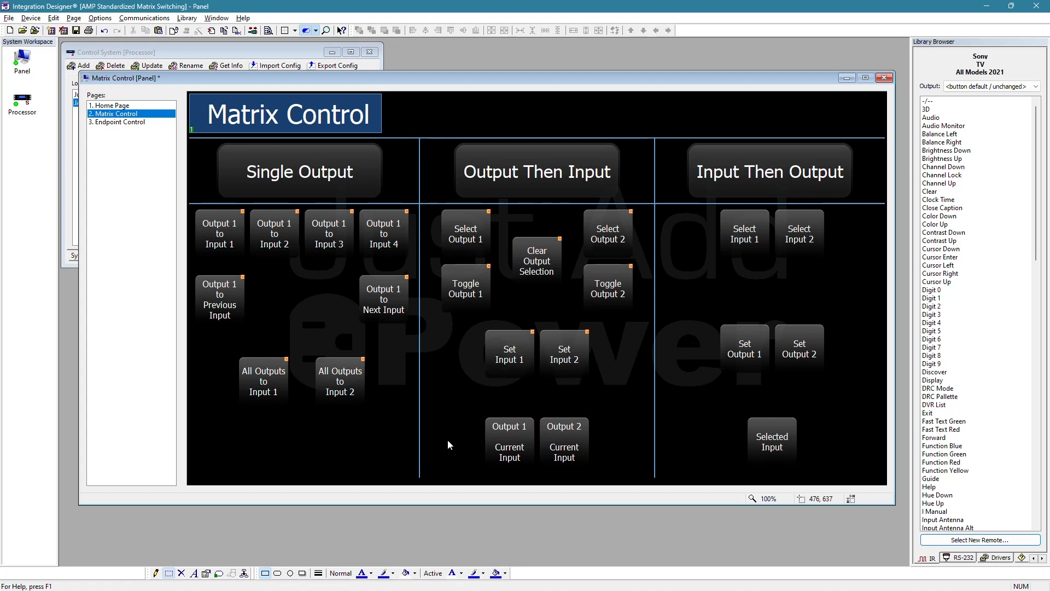
- Replace the text of the Output 1 Current Input button with Master BR, followed by a blank line
{"action": "right_click", "coordinate": [511, 435]}
{"action": "left_click", "coordinate": [556, 286]}
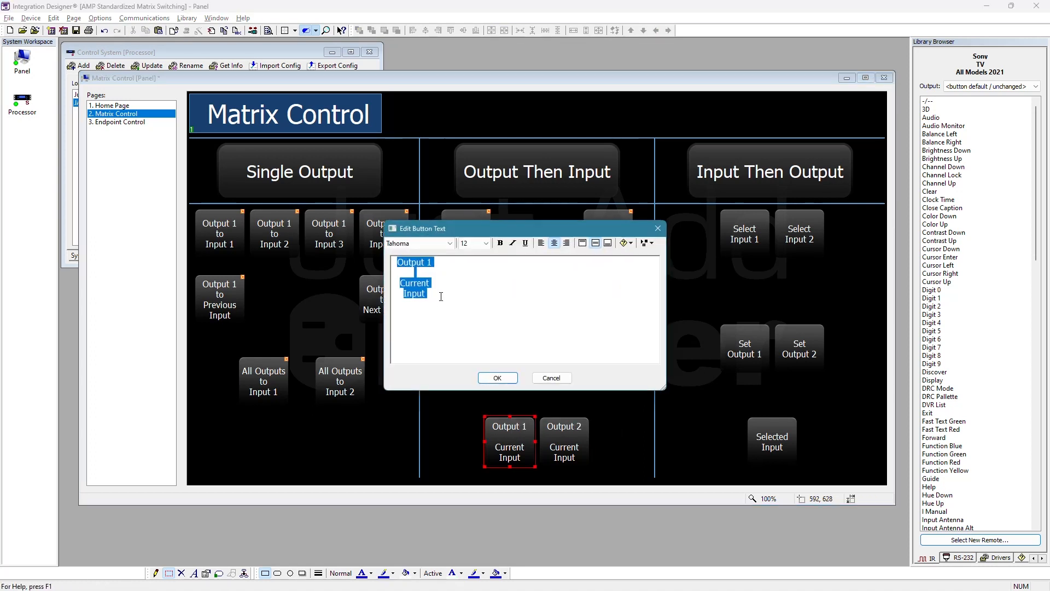
{"action": "type", "text": "Ma"}
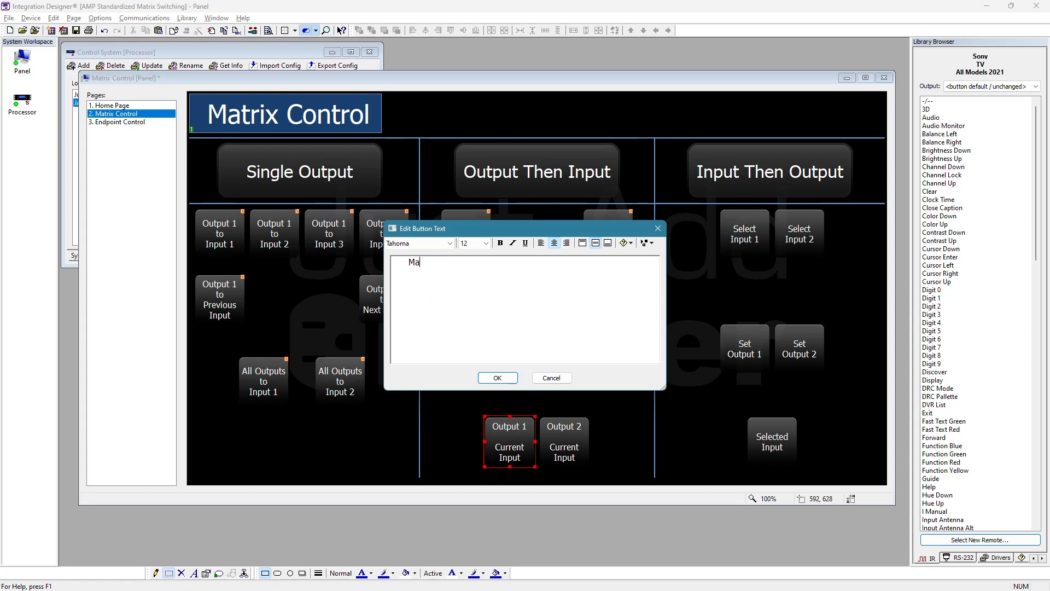
{"action": "type", "text": "ster BR"}
{"action": "key", "text": "Return"}
- Insert the Just Add Power JPSW variable Master Bedroom Current Input Name below the Master BR text and apply the button text
{"action": "left_click", "coordinate": [626, 243]}
{"action": "mouse_move", "coordinate": [709, 314]}
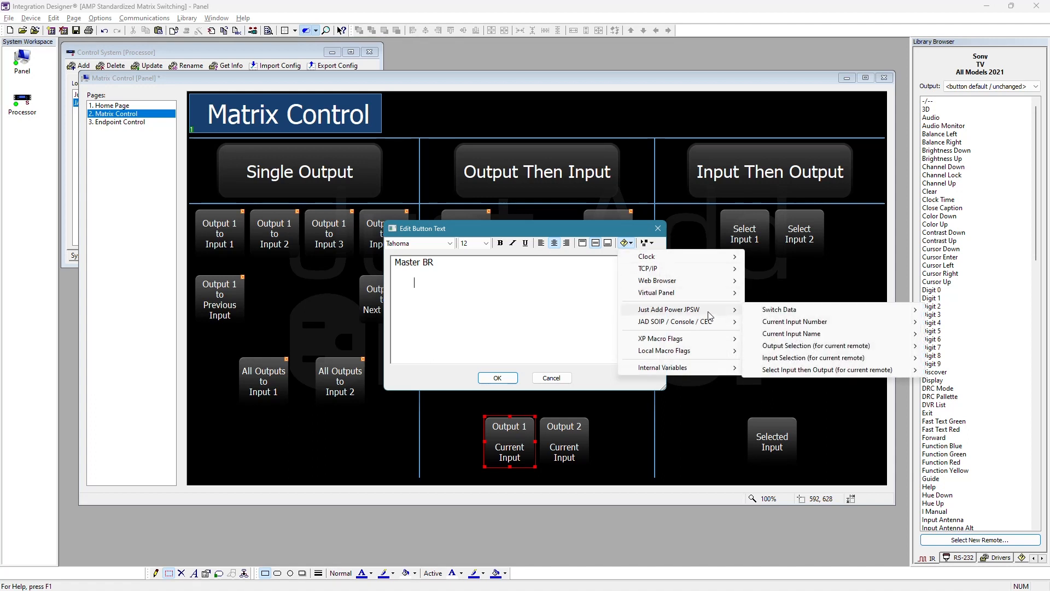
{"action": "left_click", "coordinate": [627, 244]}
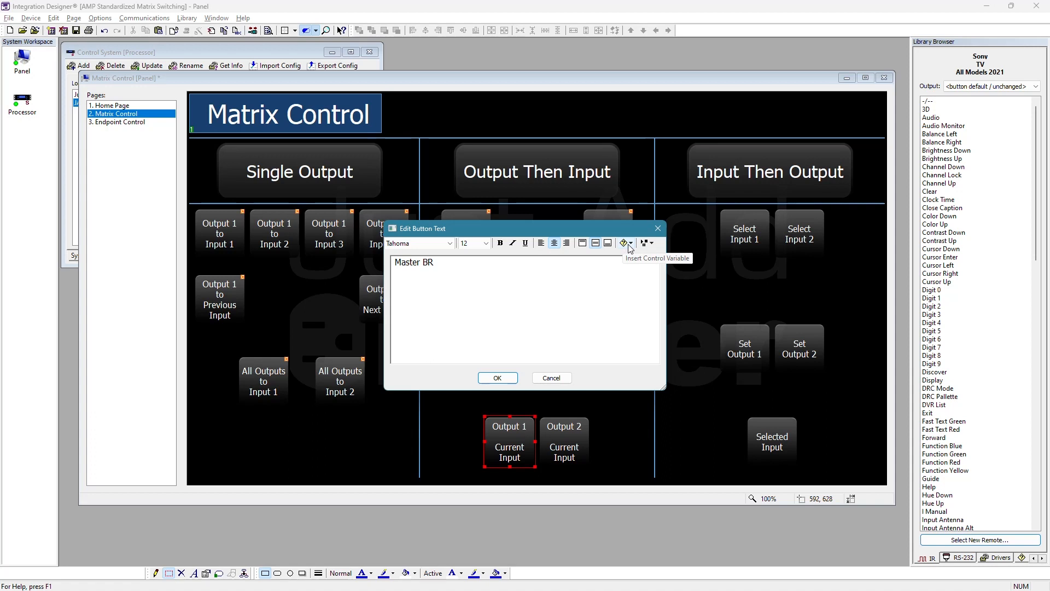
{"action": "left_click", "coordinate": [630, 244]}
{"action": "mouse_move", "coordinate": [696, 311]}
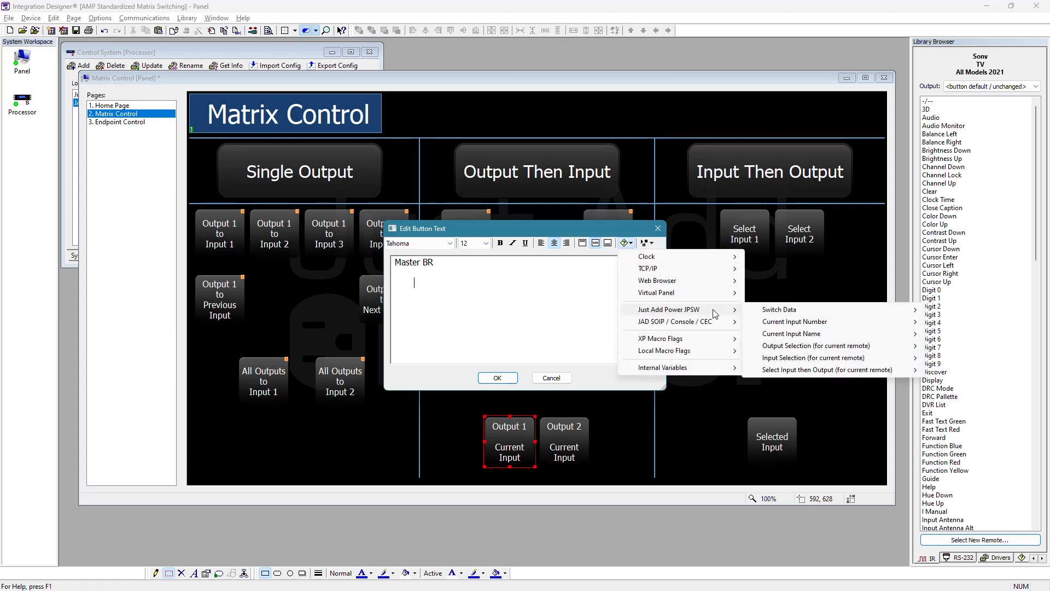
{"action": "mouse_move", "coordinate": [801, 331]}
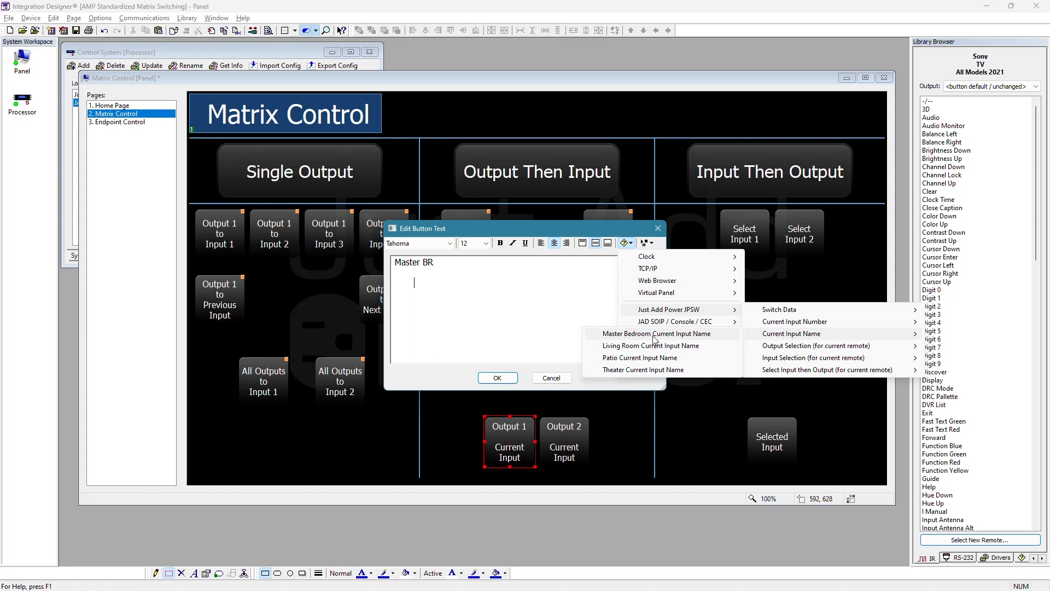
{"action": "left_click", "coordinate": [637, 335]}
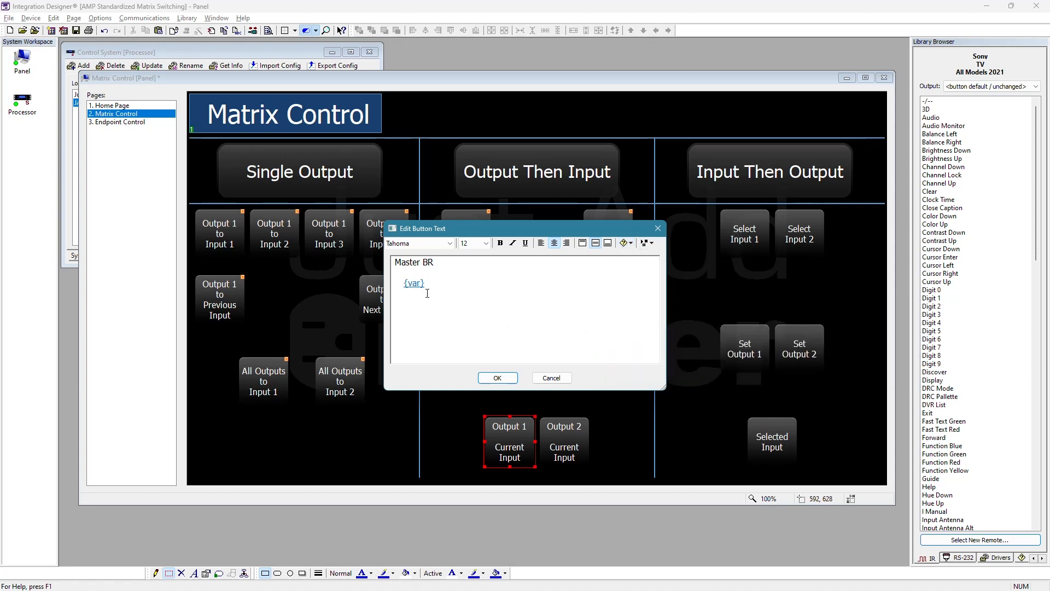
{"action": "left_click", "coordinate": [498, 379]}
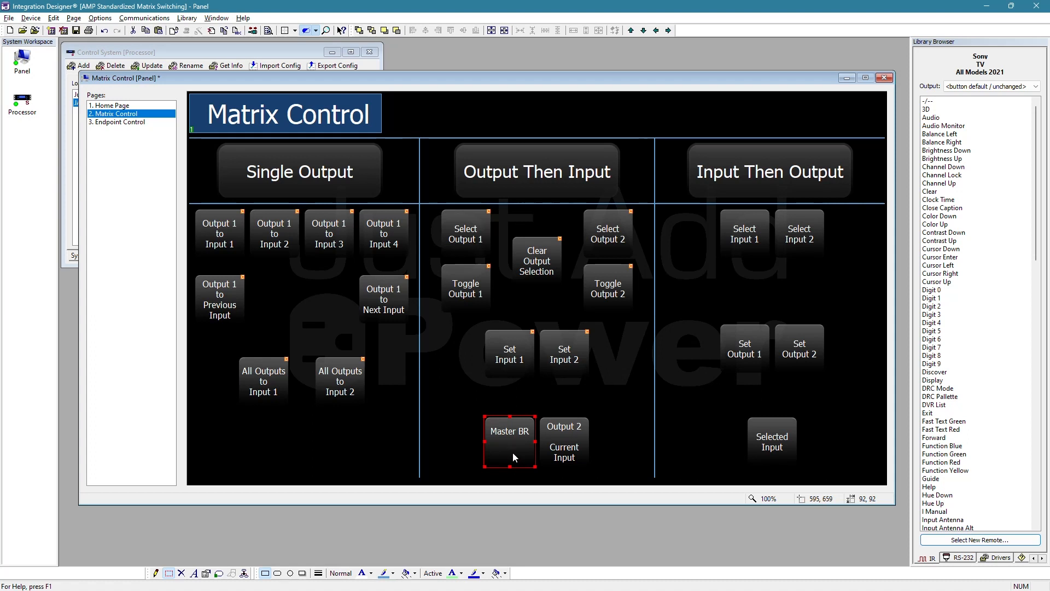
- Replace the text of the Output 2 Current Input button with Living Rm
{"action": "right_click", "coordinate": [581, 446]}
{"action": "left_click", "coordinate": [612, 293]}
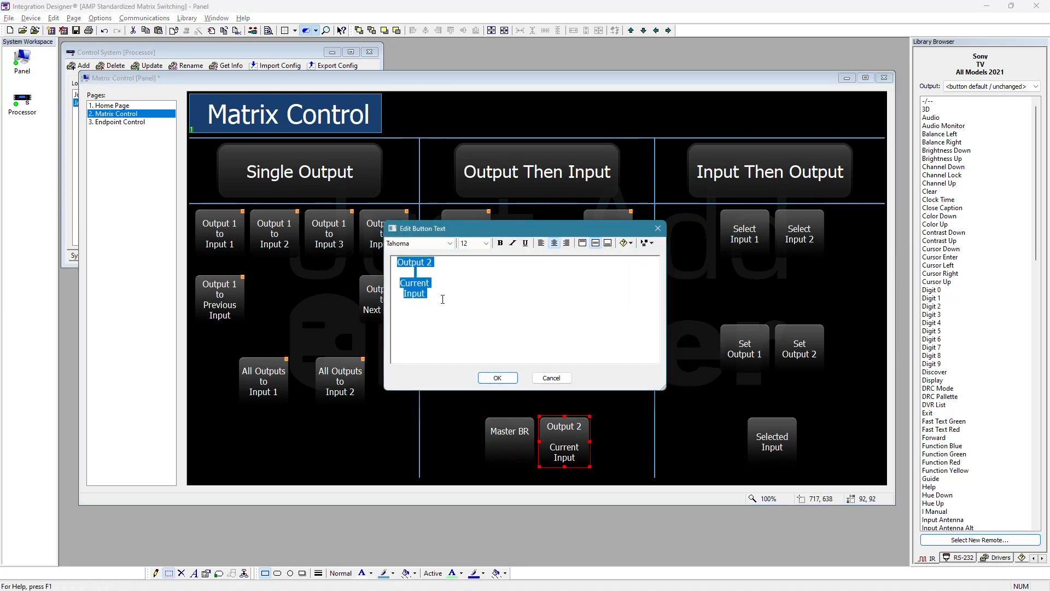
{"action": "type", "text": "Living Room"}
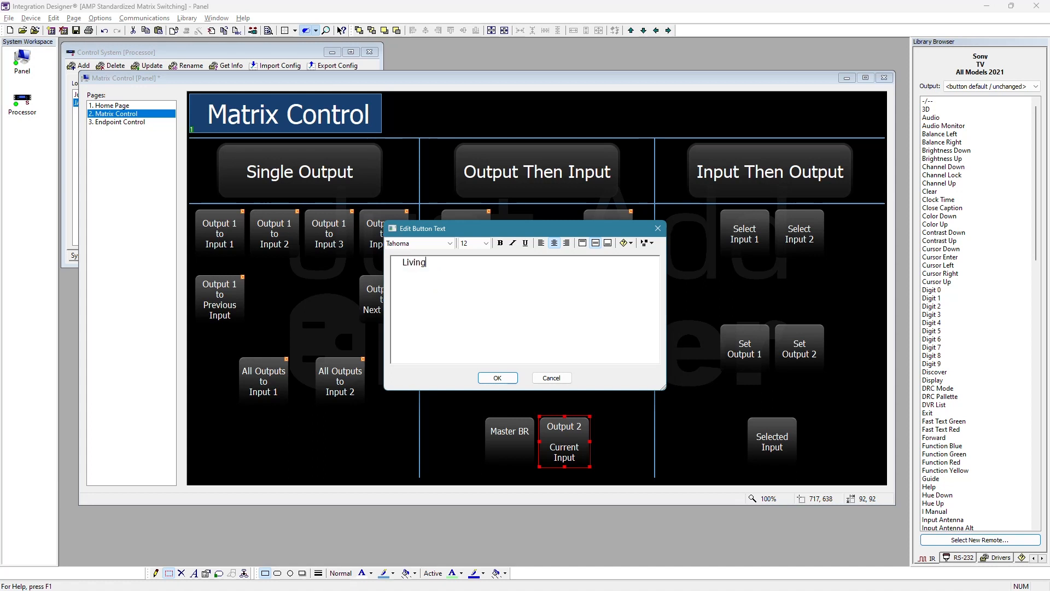
{"action": "key", "text": "BackSpace"}
{"action": "key", "text": "BackSpace"}
{"action": "key", "text": "BackSpace"}
{"action": "type", "text": "m"}
- Insert the Just Add Power JPSW variable Living Room Current Input Name below the Living Rm text and apply the button text
{"action": "left_click", "coordinate": [627, 243]}
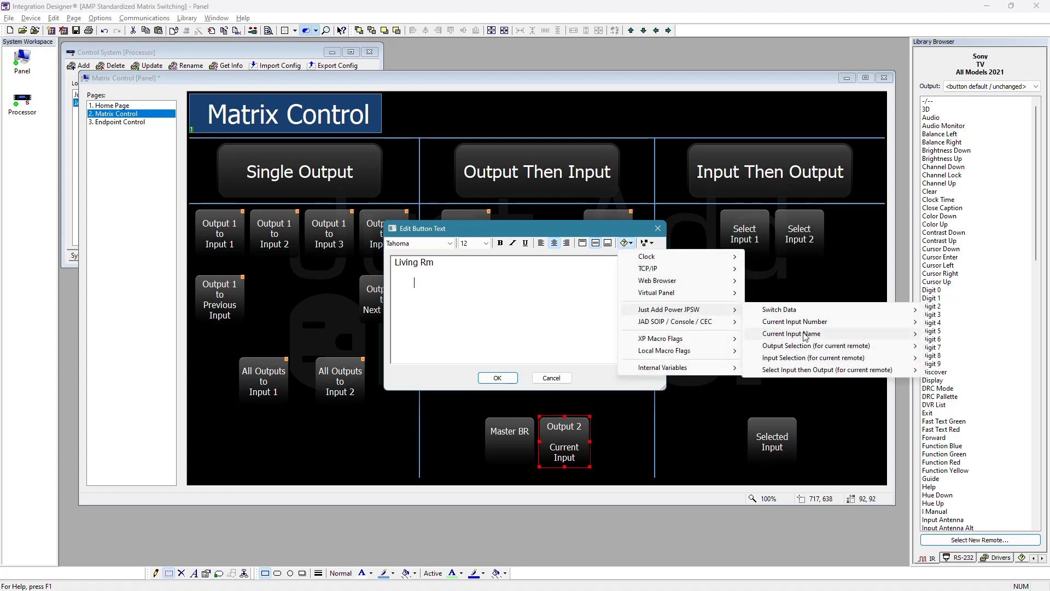
{"action": "mouse_move", "coordinate": [806, 337]}
{"action": "left_click", "coordinate": [657, 346]}
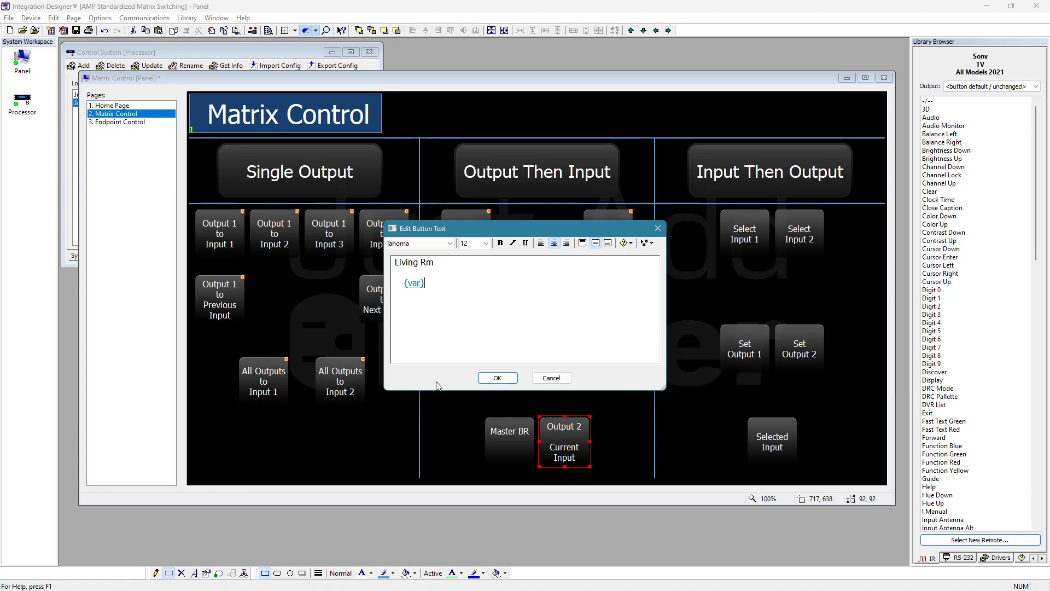
{"action": "left_click", "coordinate": [496, 378]}
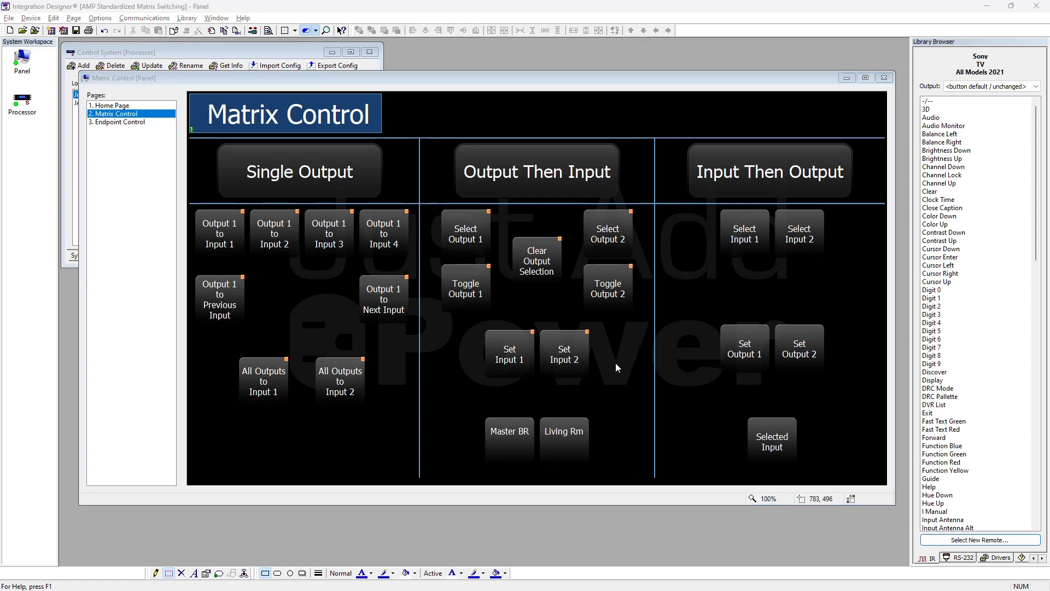
- Review the download status of the Panel and Processor in the current system's device list
{"action": "left_click", "coordinate": [253, 30]}
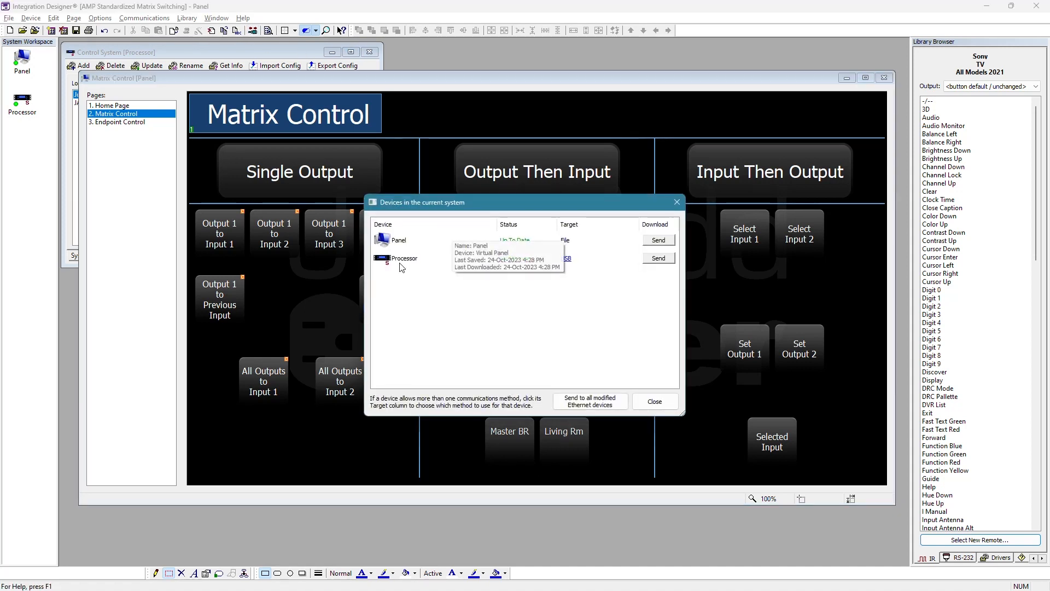
{"action": "left_click", "coordinate": [659, 404]}
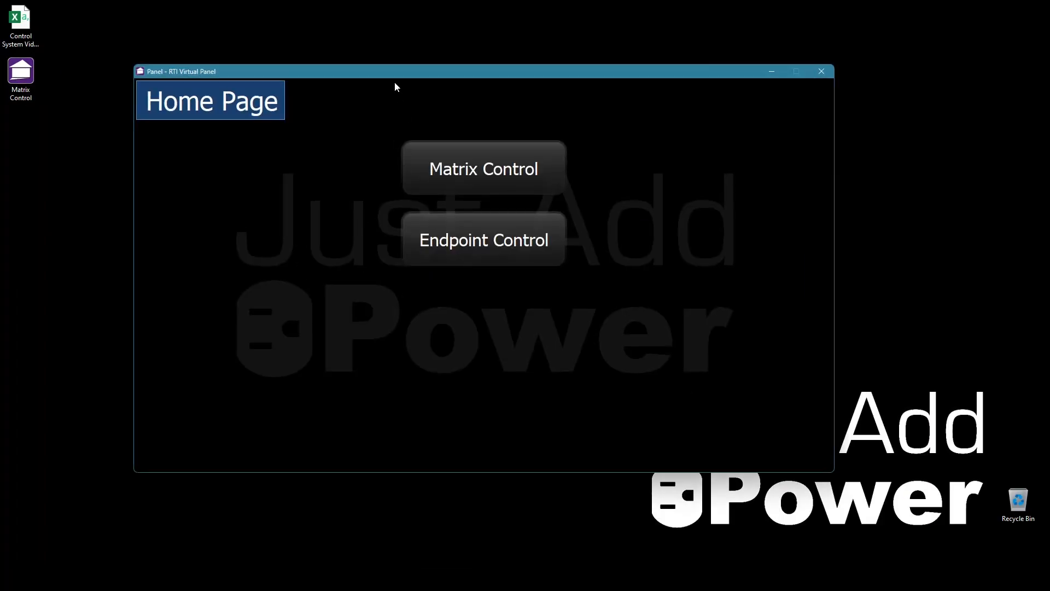
- Switch to the RTI Virtual Panel, open its Matrix Control page and route Output 1 to Input 1
{"action": "left_click", "coordinate": [536, 189]}
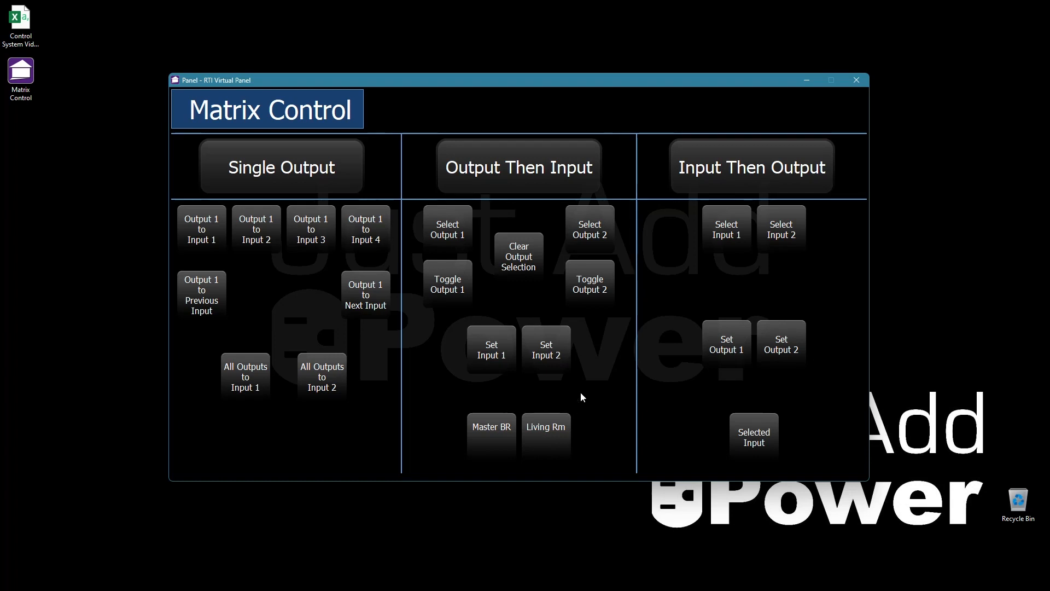
{"action": "left_click", "coordinate": [201, 237]}
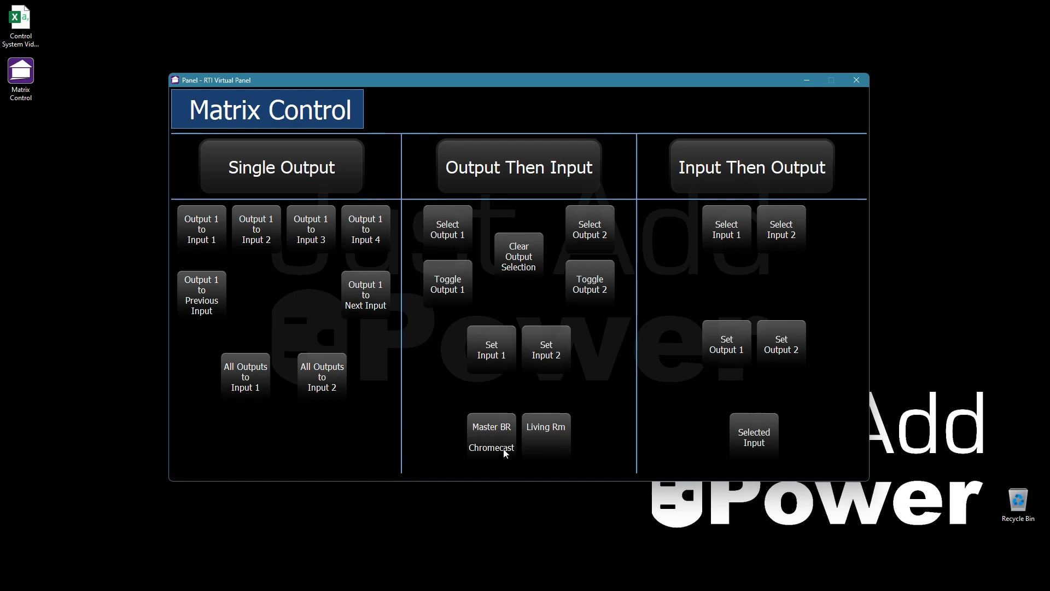
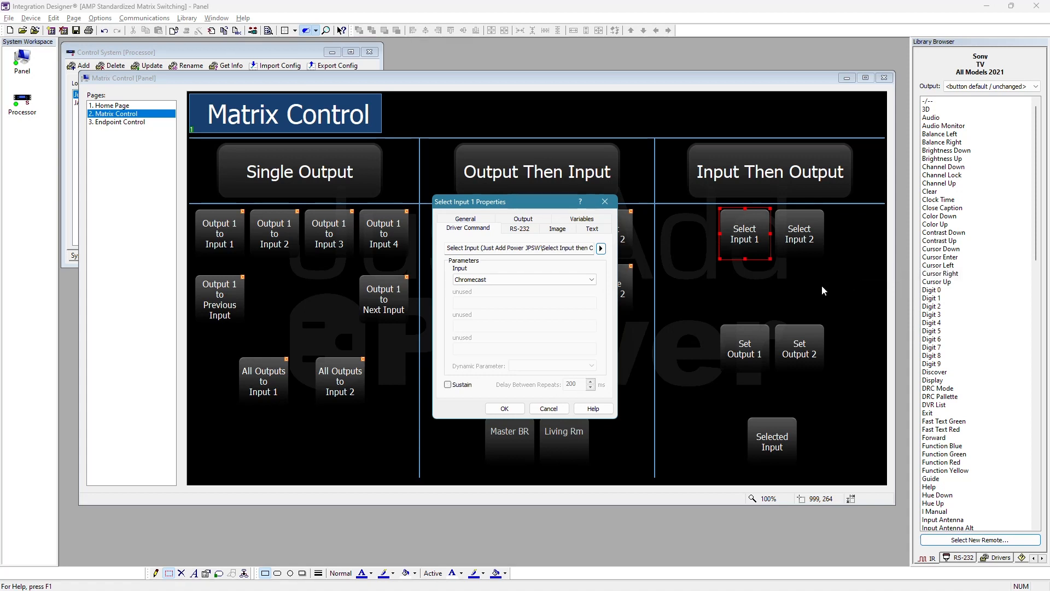
- Keep Chromecast as the input parameter of the Select Input 1 button's driver command and apply the properties
{"action": "left_click", "coordinate": [592, 277]}
{"action": "left_click", "coordinate": [550, 282]}
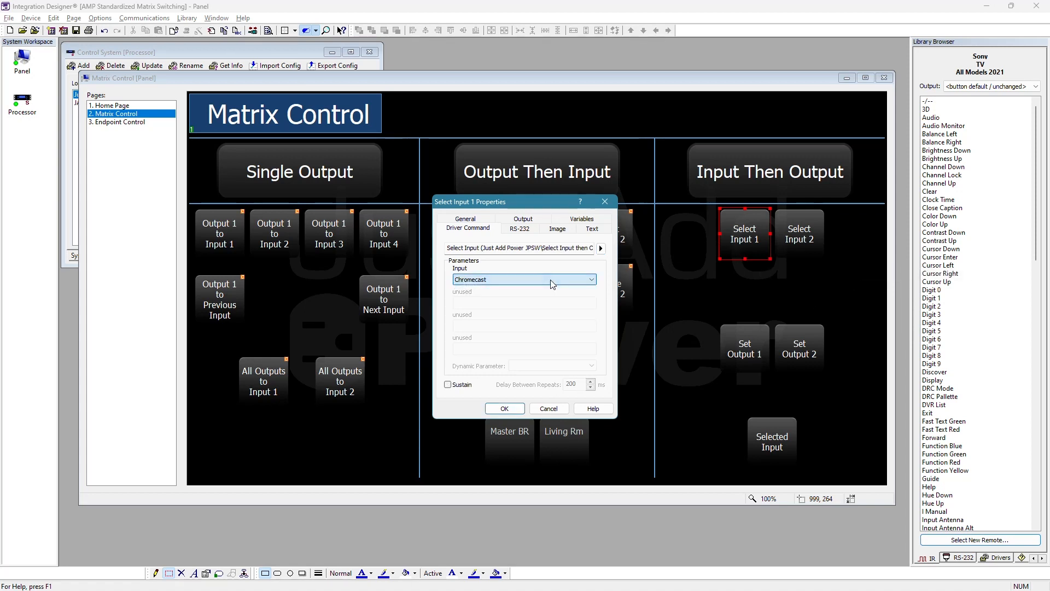
{"action": "left_click", "coordinate": [505, 409]}
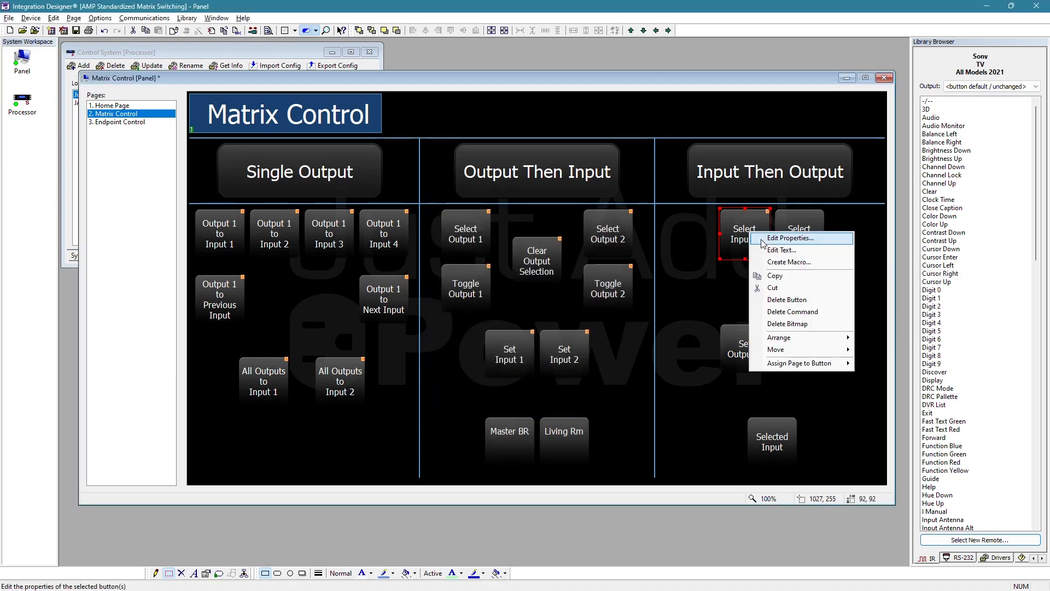
- Copy the Select Input 1 button and paste only its command onto the Select Input 2 button
{"action": "right_click", "coordinate": [749, 231]}
{"action": "left_click", "coordinate": [793, 277]}
{"action": "right_click", "coordinate": [796, 229]}
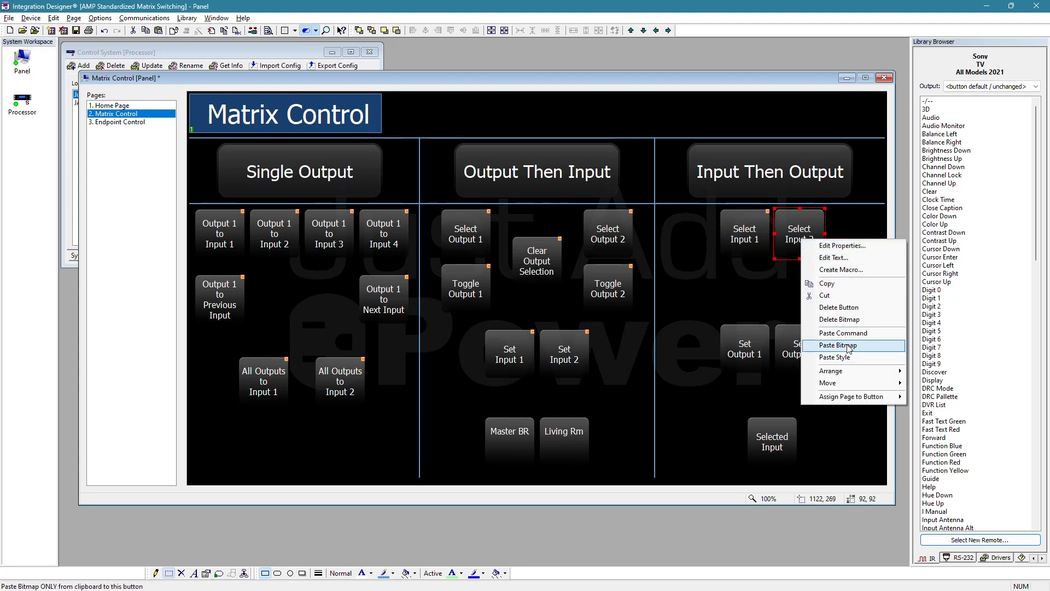
{"action": "left_click", "coordinate": [838, 333]}
- Set the input parameter of the Select Input 2 button's driver command to AppleTV and apply it
{"action": "right_click", "coordinate": [797, 228]}
{"action": "left_click", "coordinate": [826, 237]}
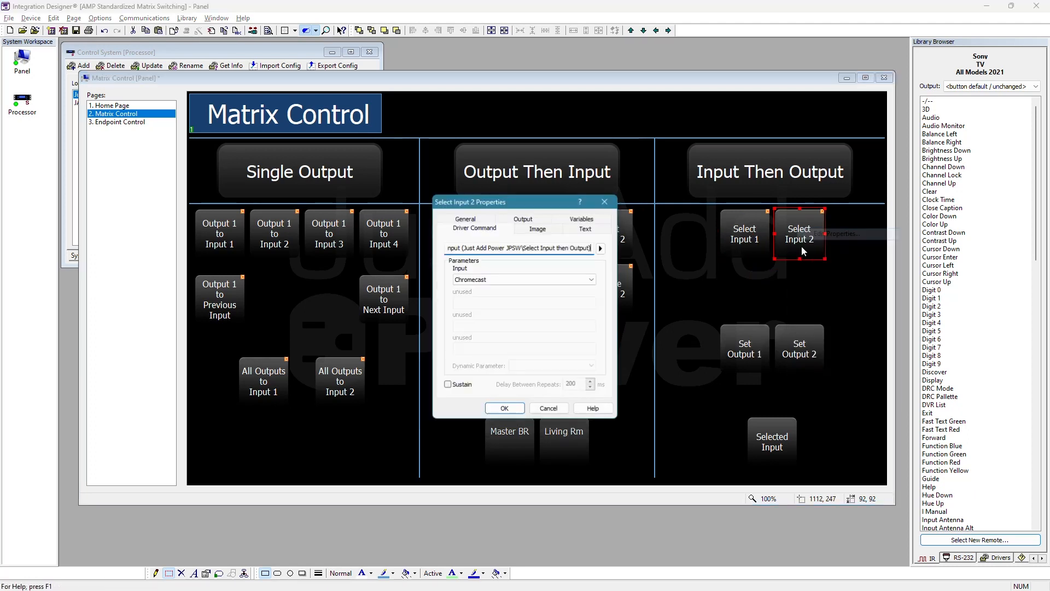
{"action": "left_click", "coordinate": [496, 281]}
{"action": "left_click", "coordinate": [481, 296]}
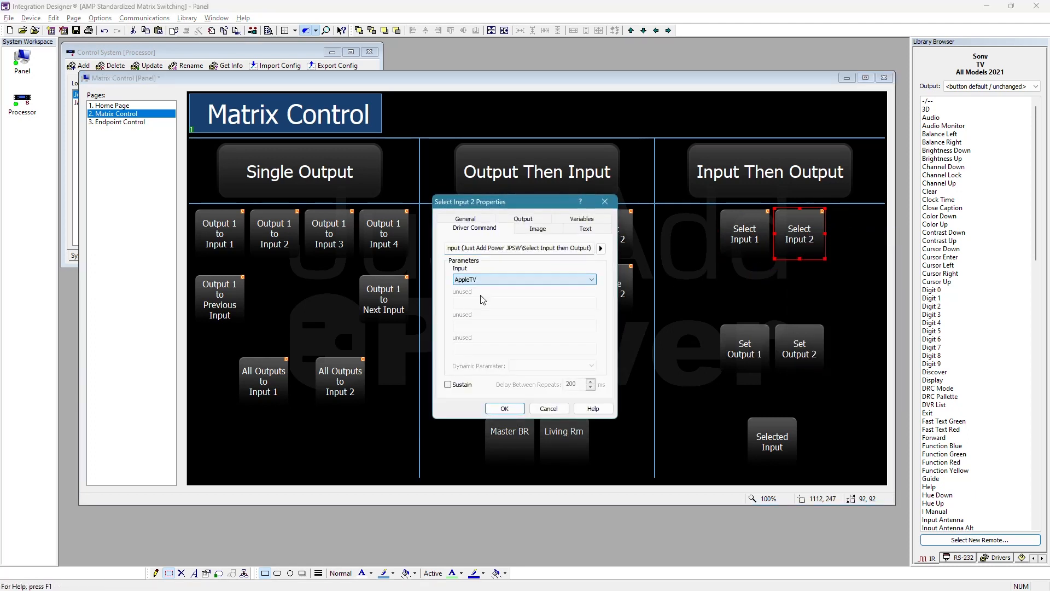
{"action": "left_click", "coordinate": [504, 408]}
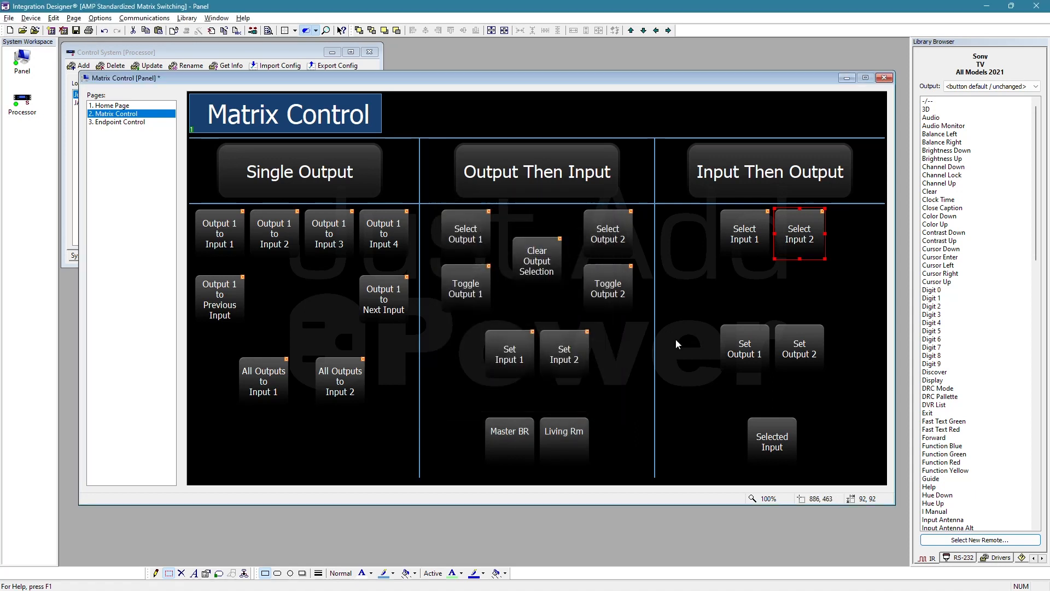
- Set the Reversed state of the Select Input 1 button to the Just Add Power JPSW variable Chromecast Selected under Input Selection
{"action": "right_click", "coordinate": [748, 228]}
{"action": "left_click", "coordinate": [793, 235]}
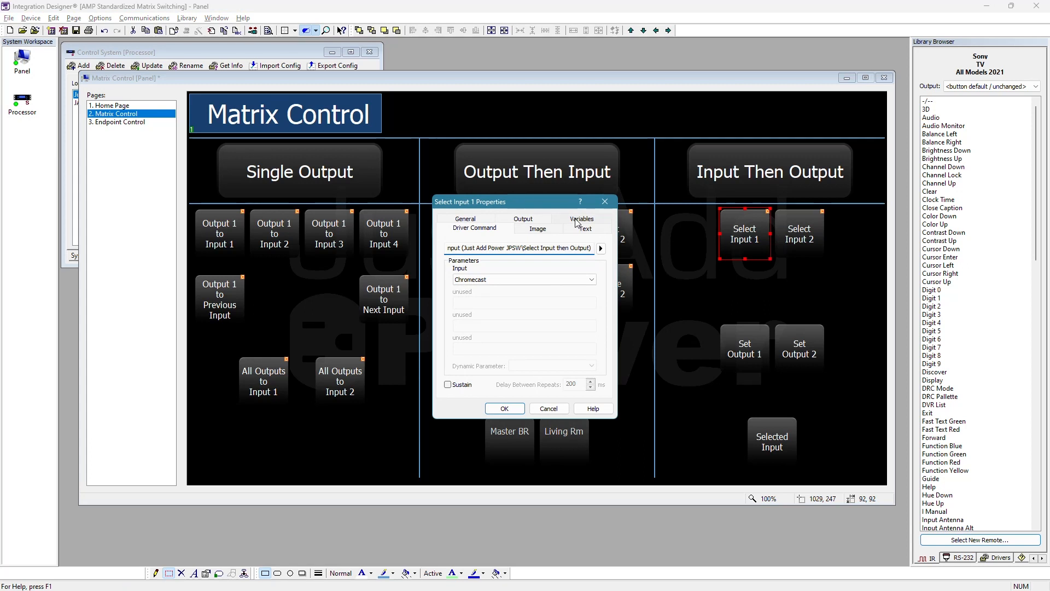
{"action": "left_click", "coordinate": [580, 227]}
{"action": "left_click", "coordinate": [595, 261]}
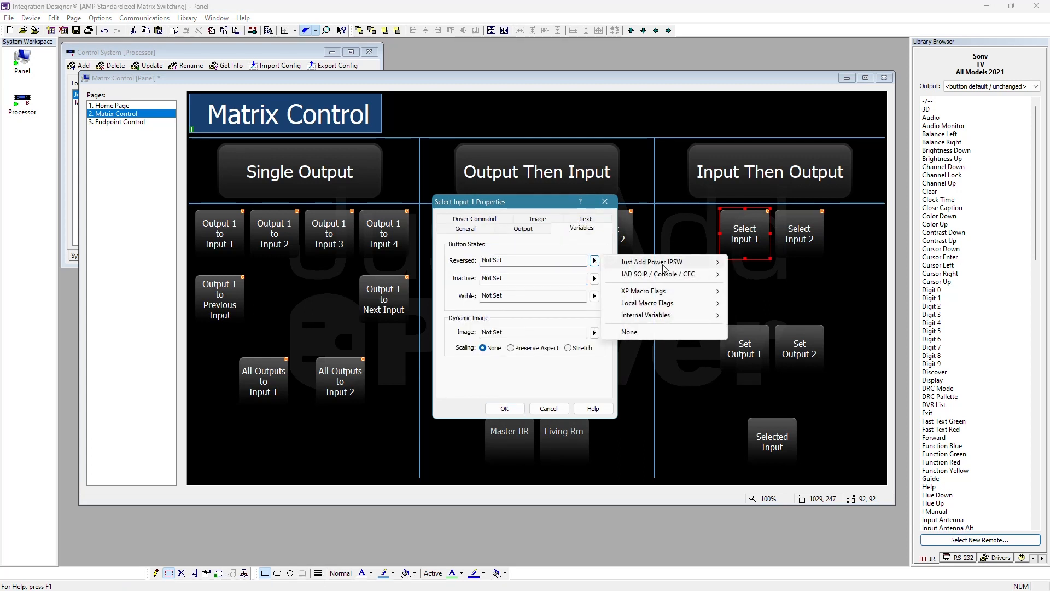
{"action": "mouse_move", "coordinate": [692, 265]}
{"action": "mouse_move", "coordinate": [824, 288]}
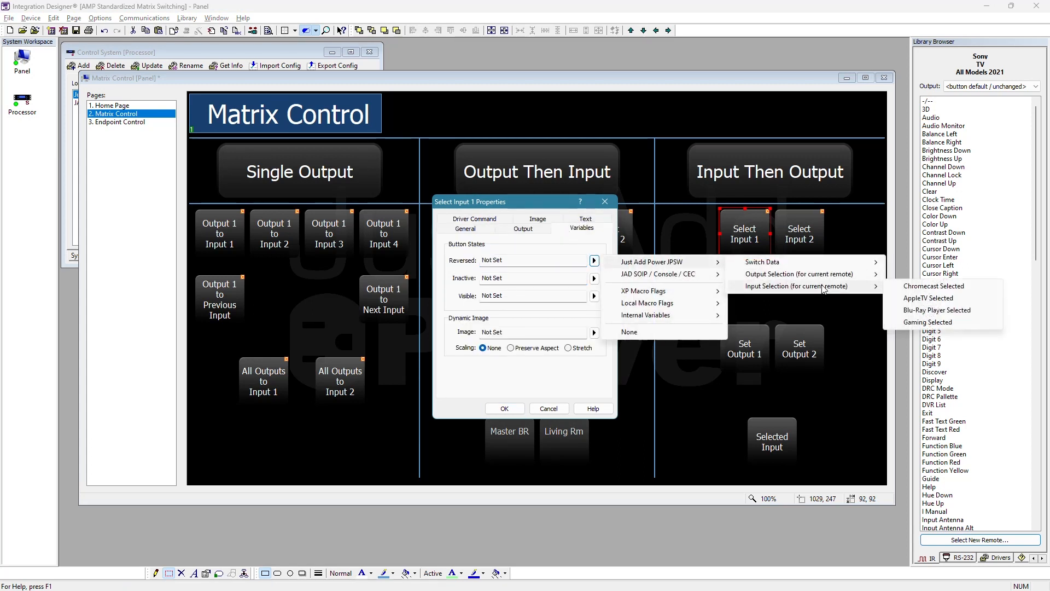
{"action": "left_click", "coordinate": [924, 288]}
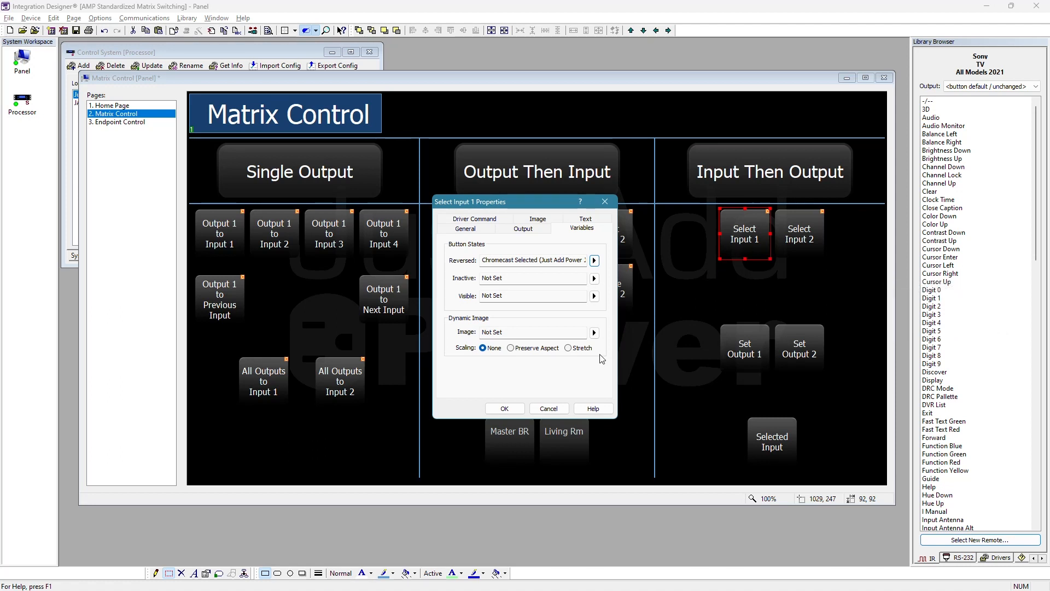
{"action": "left_click", "coordinate": [504, 409]}
- Set the Reversed state of the Select Input 2 button to the Just Add Power JPSW variable AppleTV Selected under Input Selection
{"action": "right_click", "coordinate": [805, 235]}
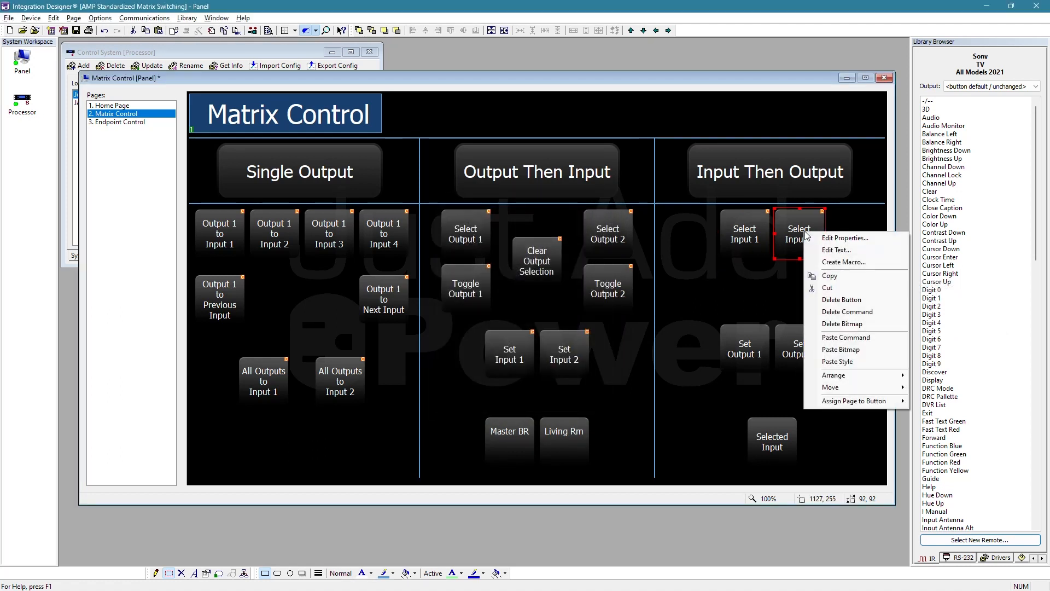
{"action": "left_click", "coordinate": [854, 241]}
{"action": "left_click", "coordinate": [594, 260]}
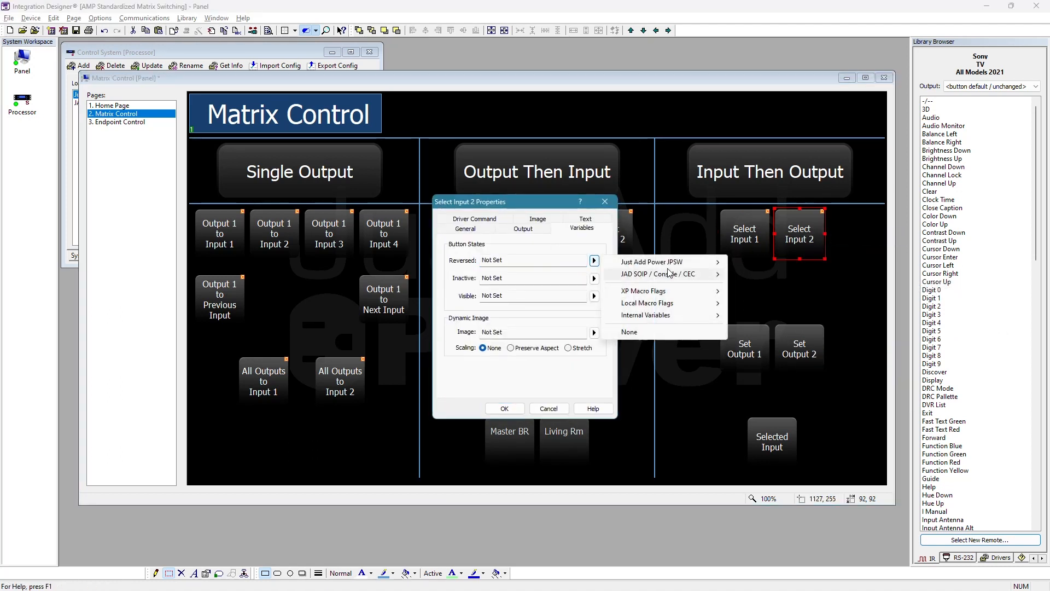
{"action": "mouse_move", "coordinate": [711, 276]}
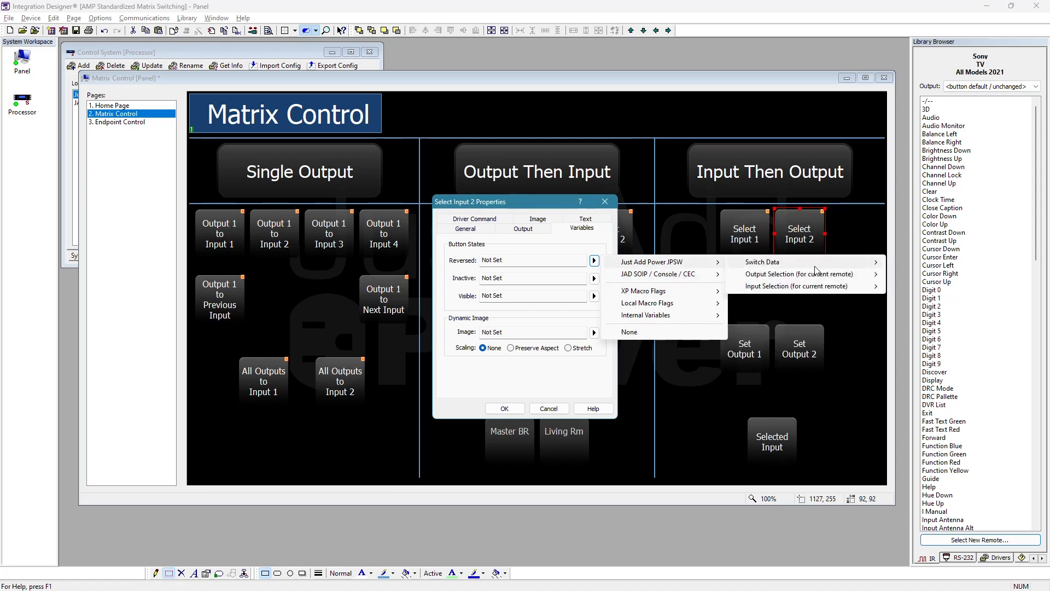
{"action": "mouse_move", "coordinate": [854, 289]}
{"action": "left_click", "coordinate": [908, 298]}
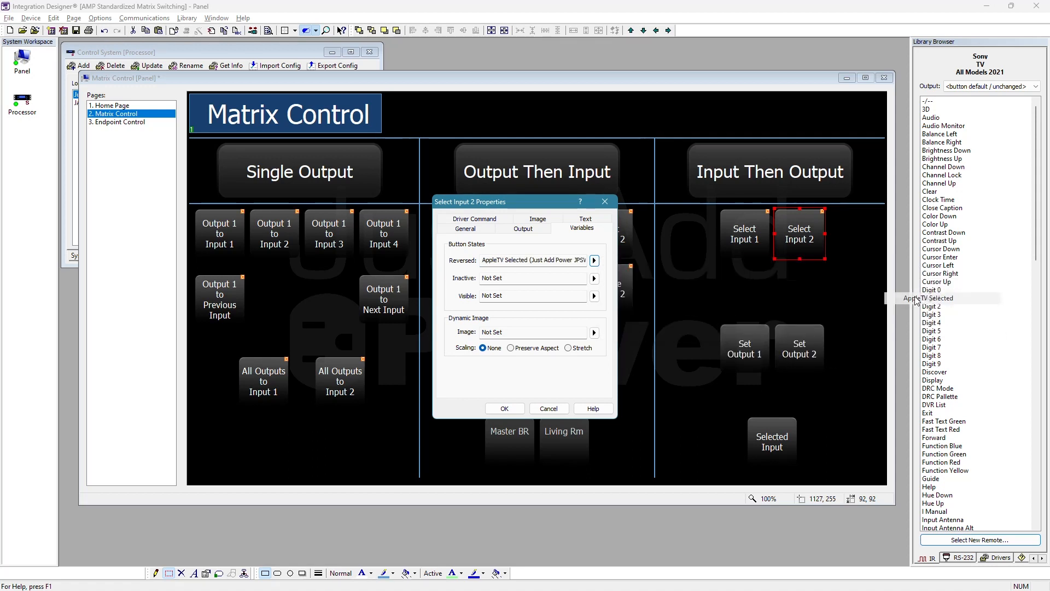
{"action": "left_click", "coordinate": [504, 410]}
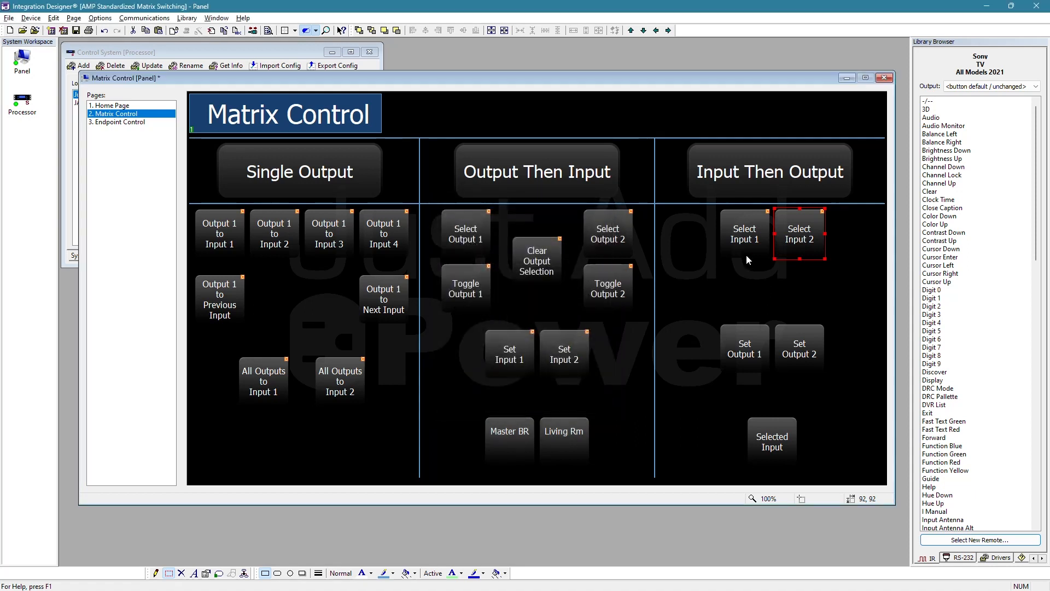
- Replace the Selected Input button's text with the Just Add Power JPSW variable Current Input Selected from Select Input then Output
{"action": "left_click", "coordinate": [770, 425]}
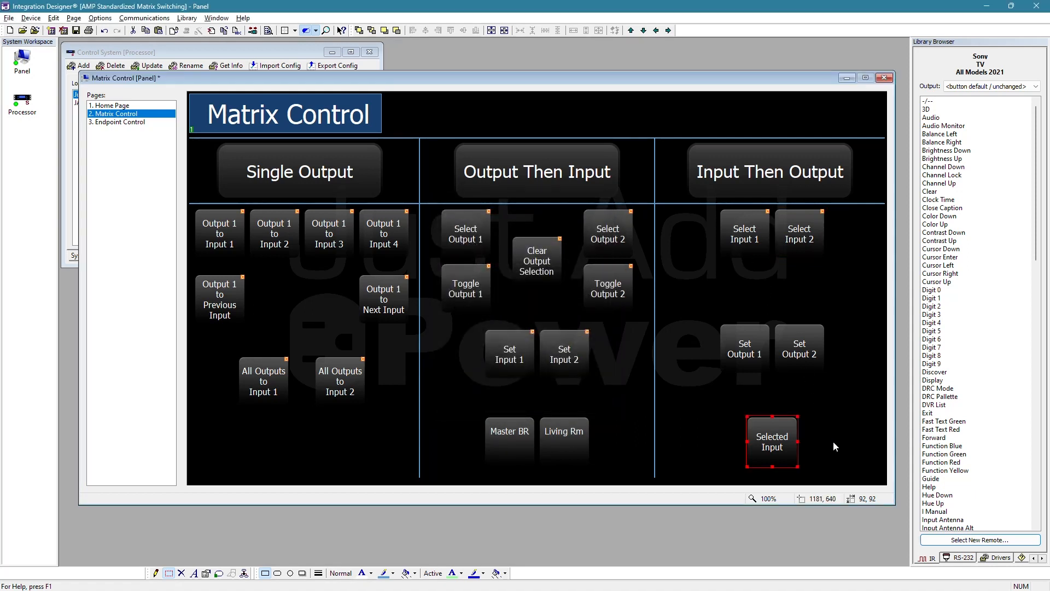
{"action": "right_click", "coordinate": [766, 432]}
{"action": "left_click", "coordinate": [799, 286]}
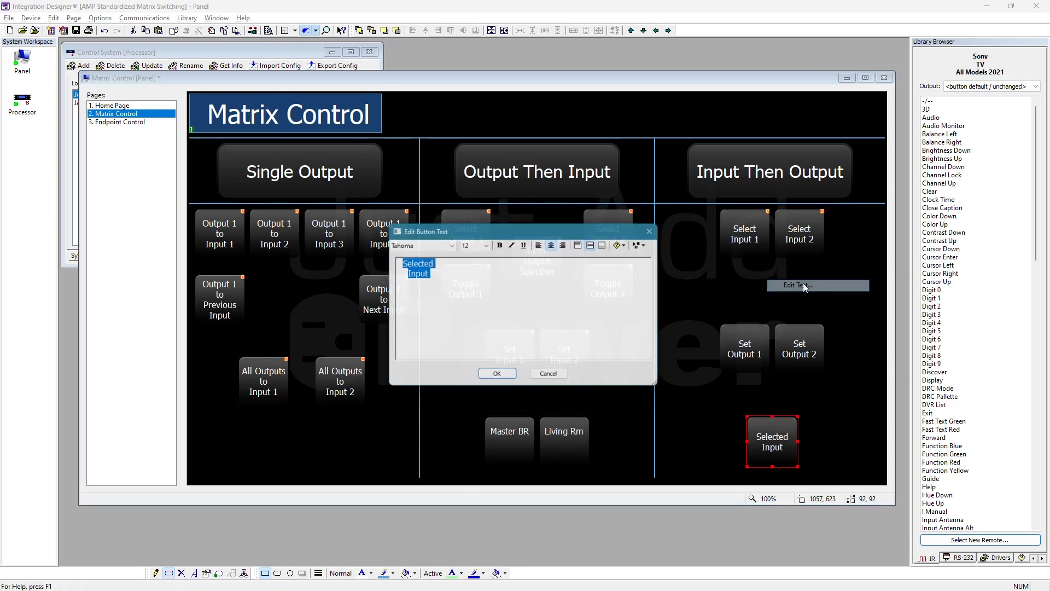
{"action": "key", "text": "Delete"}
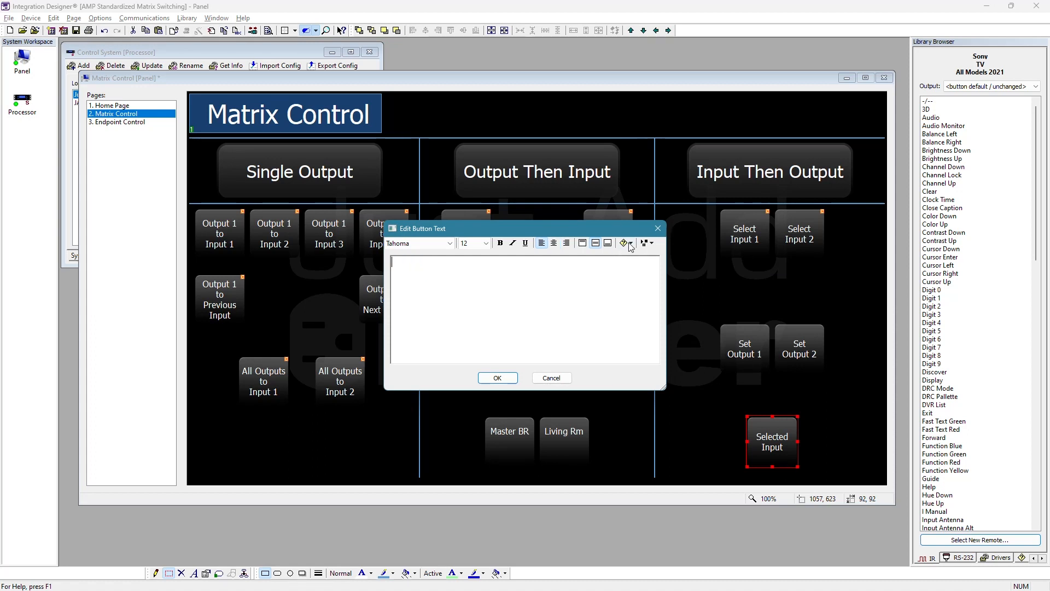
{"action": "left_click", "coordinate": [627, 243]}
{"action": "mouse_move", "coordinate": [709, 315]}
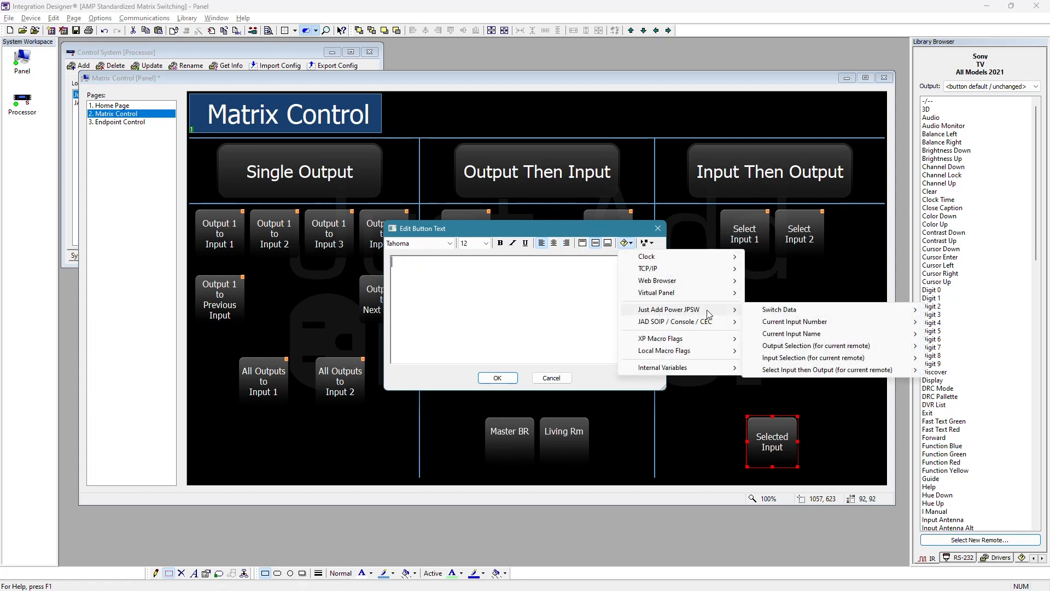
{"action": "mouse_move", "coordinate": [855, 356]}
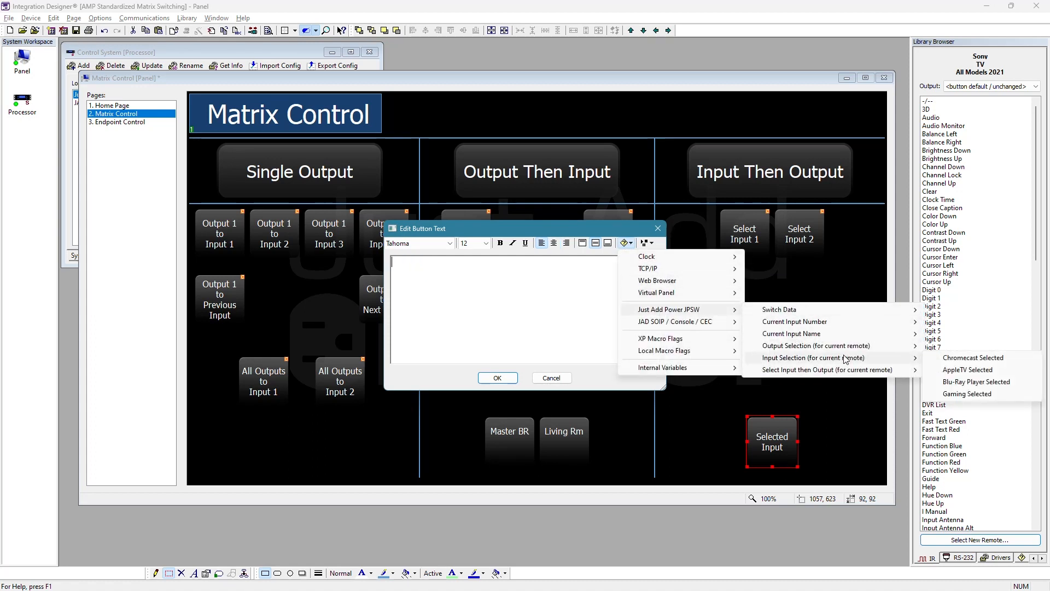
{"action": "mouse_move", "coordinate": [821, 370]}
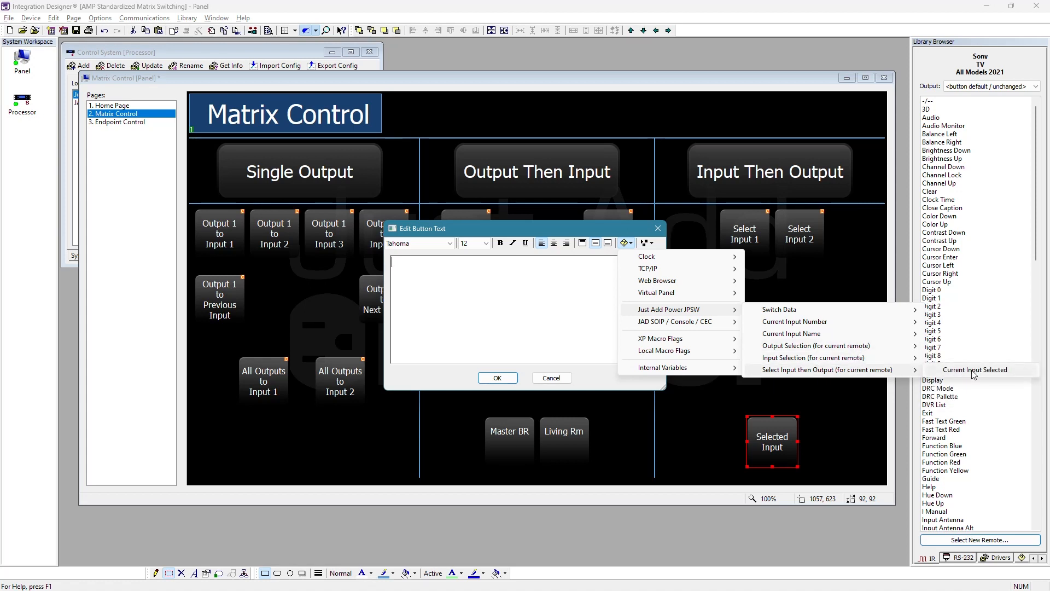
{"action": "left_click", "coordinate": [974, 370]}
{"action": "left_click", "coordinate": [496, 379]}
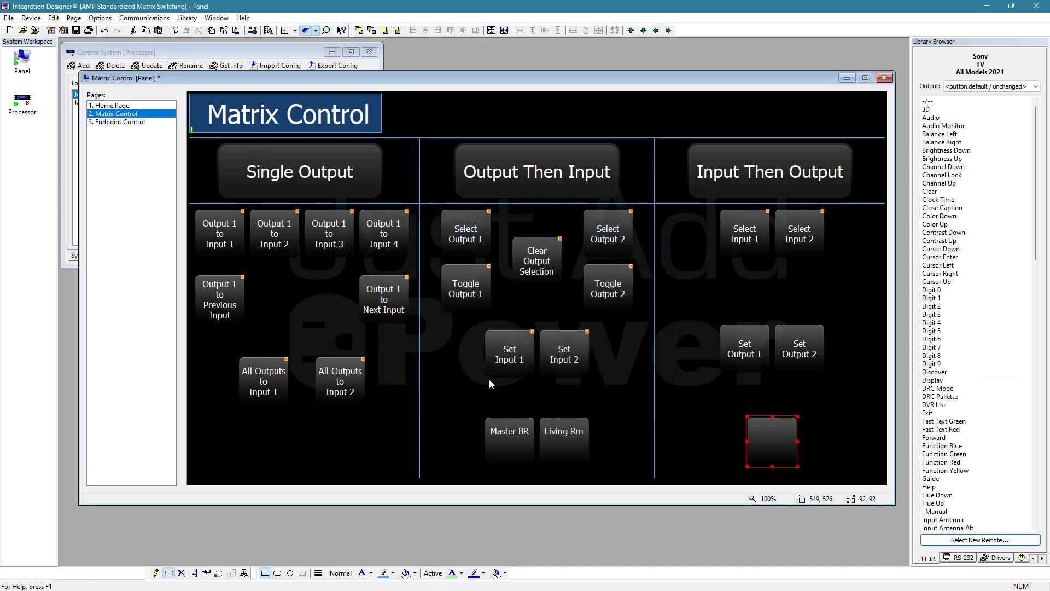
- Move the blank feedback button between the Select Input and Set Output rows, and shift Set Output 1 and Set Output 2 slightly lower
{"action": "left_click_drag", "start_coordinate": [777, 448], "coordinate": [779, 336]}
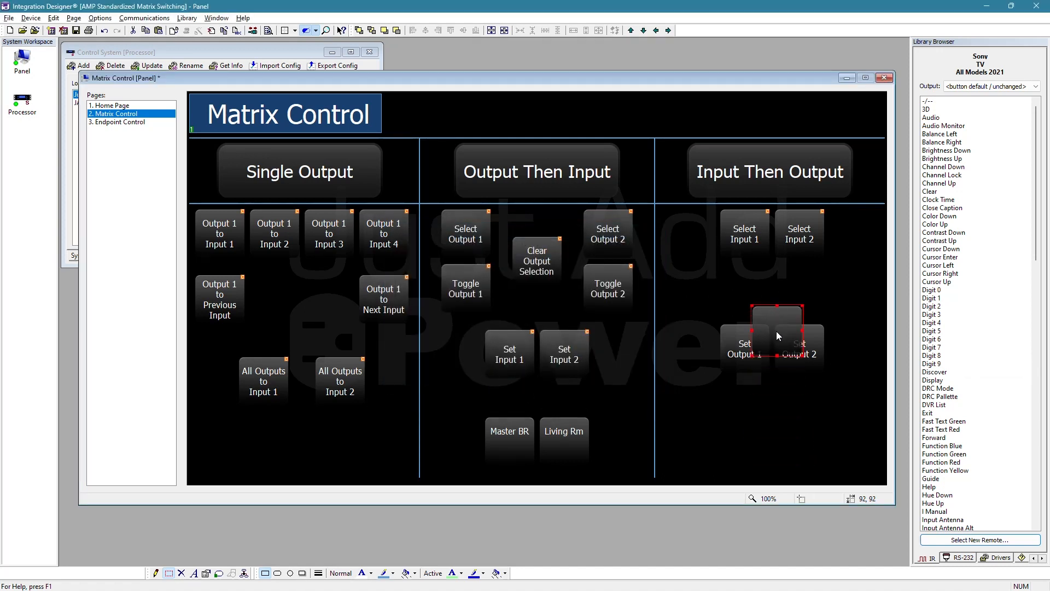
{"action": "left_click_drag", "start_coordinate": [773, 283], "coordinate": [772, 287]}
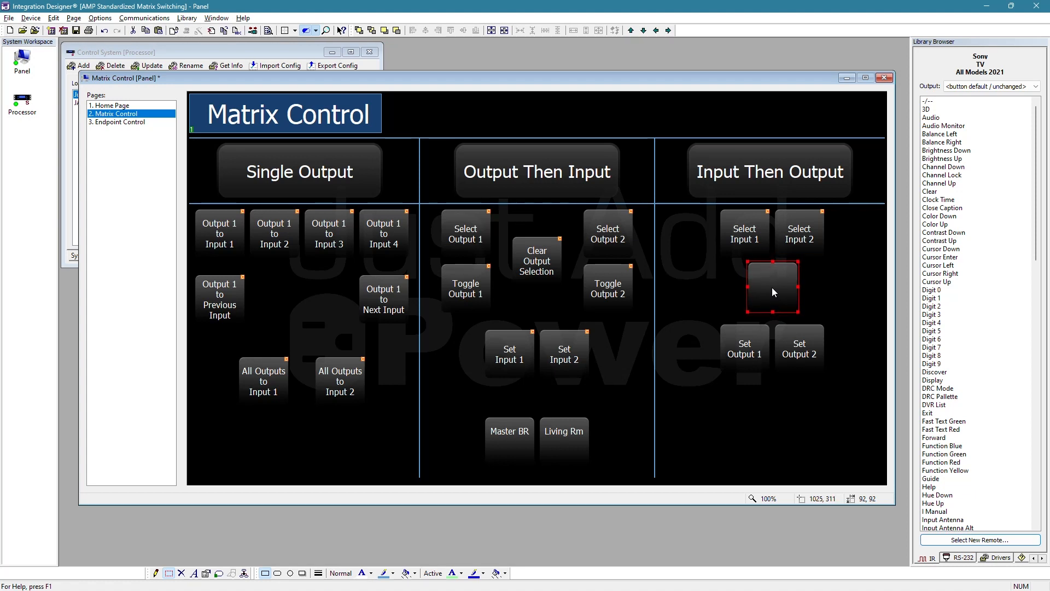
{"action": "left_click_drag", "start_coordinate": [686, 343], "coordinate": [833, 361]}
{"action": "left_click_drag", "start_coordinate": [742, 354], "coordinate": [743, 368]}
{"action": "left_click", "coordinate": [750, 414]}
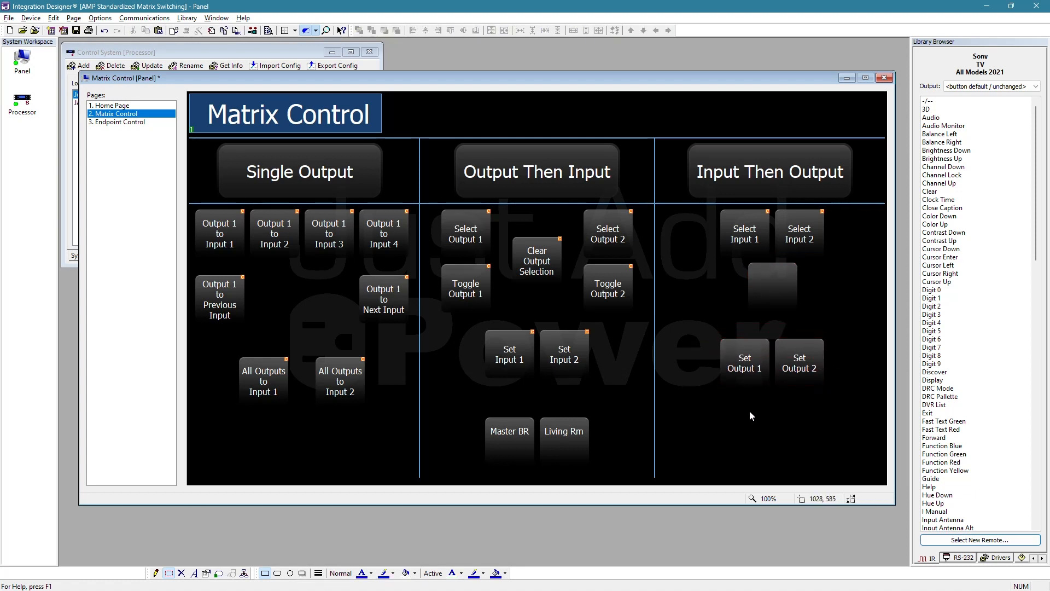
{"action": "left_click", "coordinate": [736, 244]}
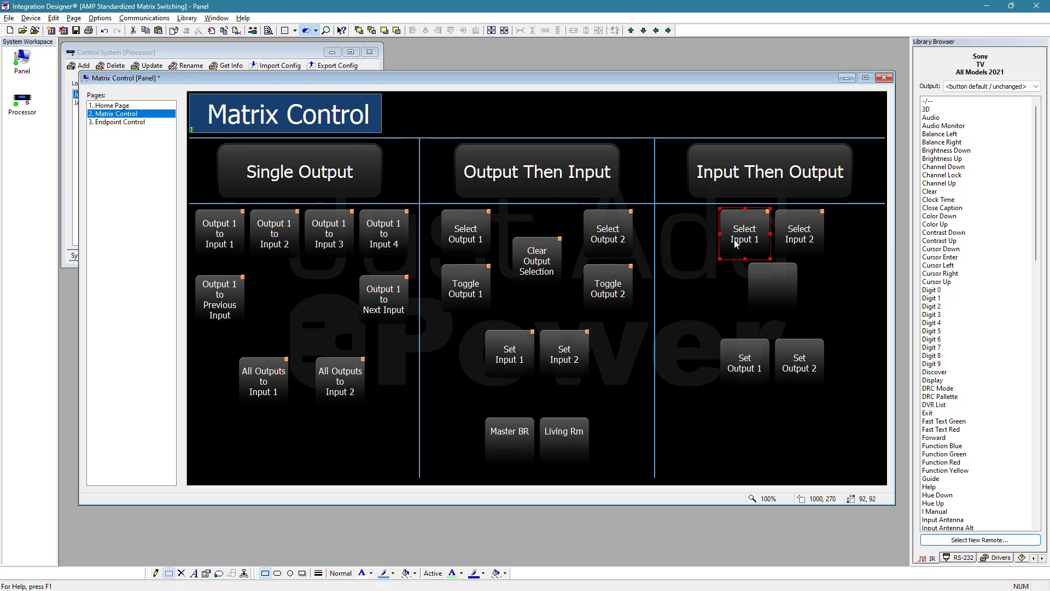
{"action": "left_click", "coordinate": [717, 314]}
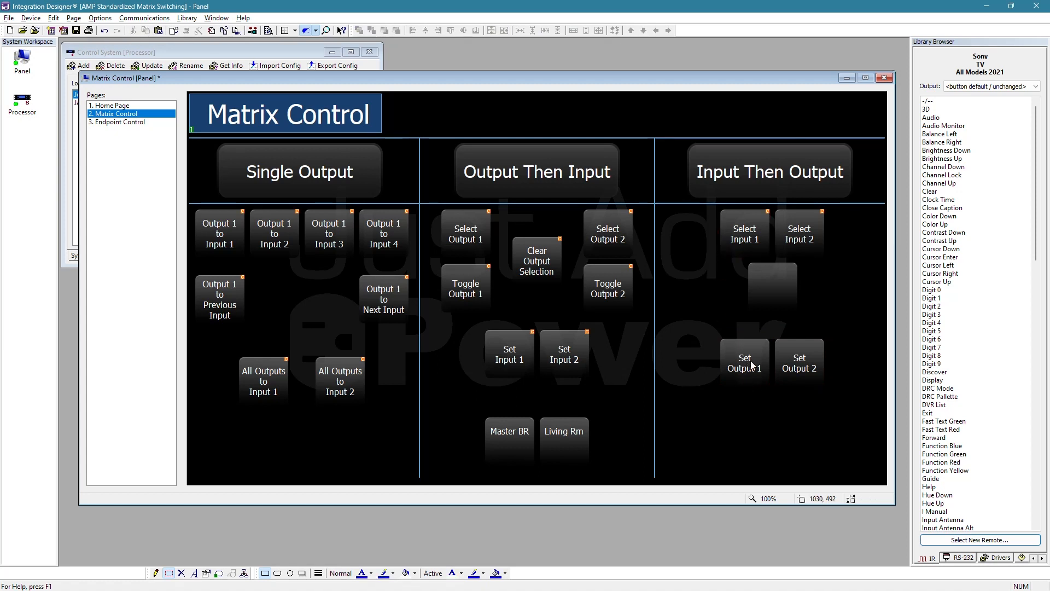
- Assign the Just Add Power JPSW Select Input then Output command Set Output to the Set Output 1 button, with Master Bedroom as output
{"action": "right_click", "coordinate": [753, 366]}
{"action": "left_click", "coordinate": [809, 367]}
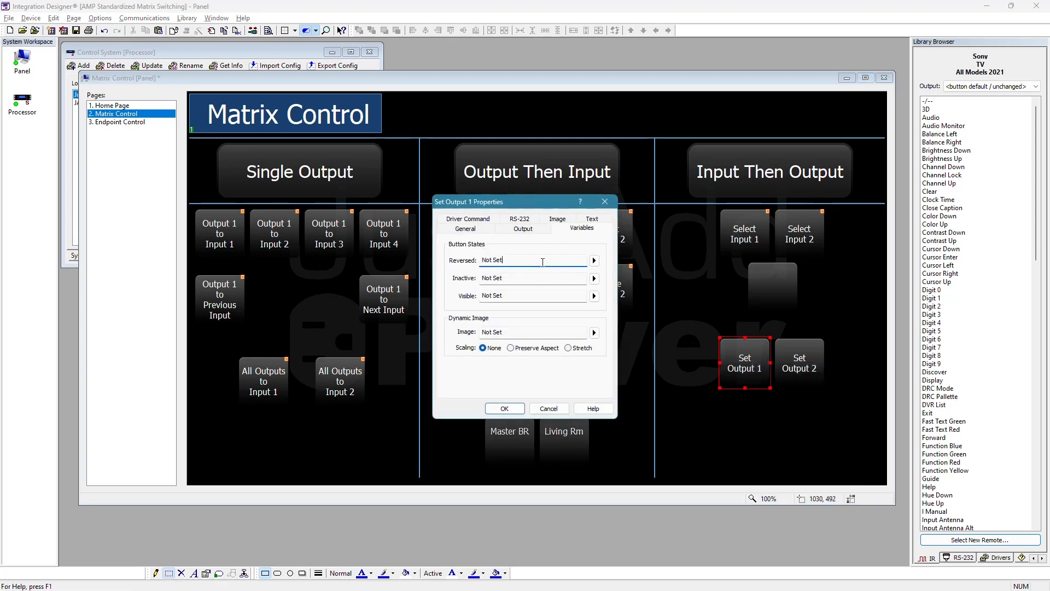
{"action": "left_click", "coordinate": [490, 222]}
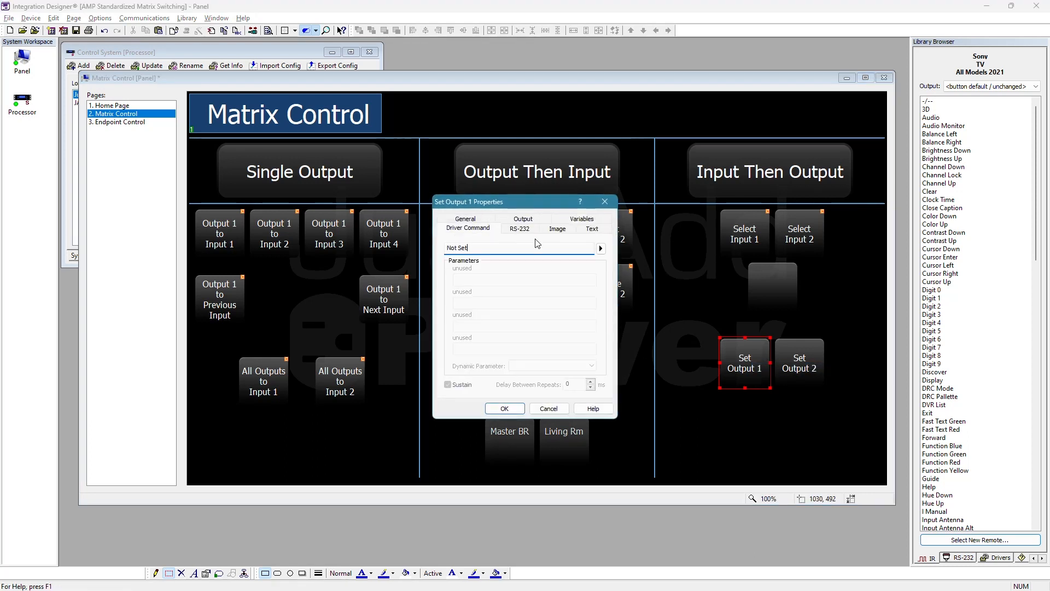
{"action": "left_click", "coordinate": [601, 249]}
{"action": "mouse_move", "coordinate": [695, 250]}
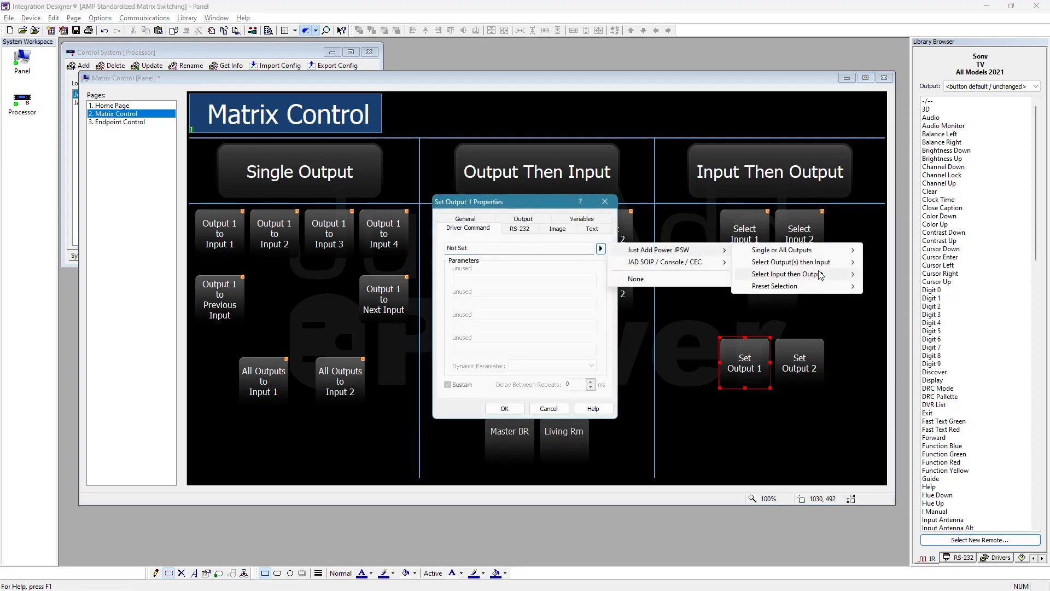
{"action": "mouse_move", "coordinate": [820, 275]}
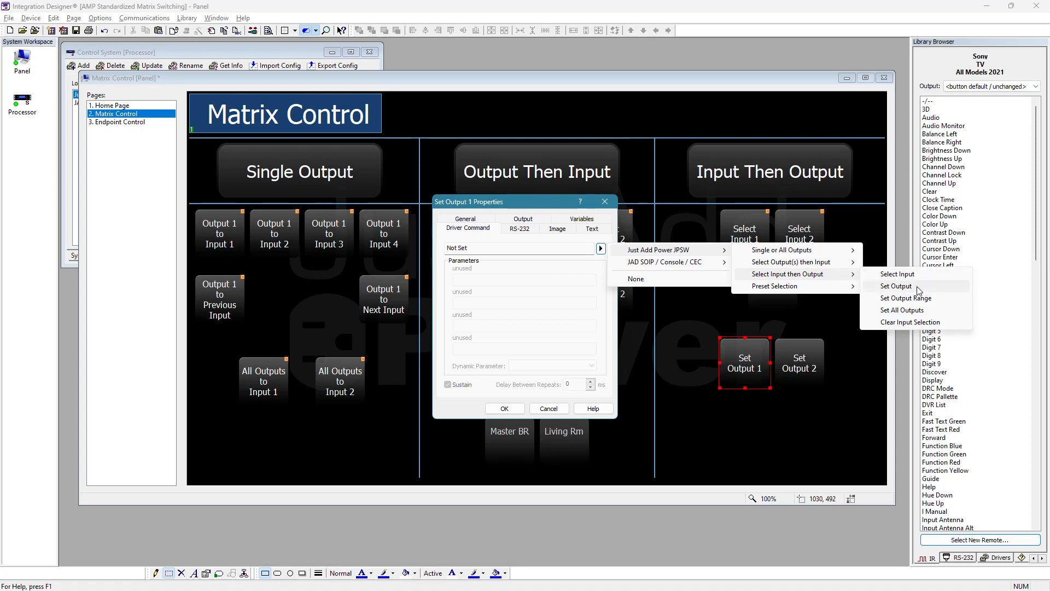
{"action": "left_click", "coordinate": [905, 287]}
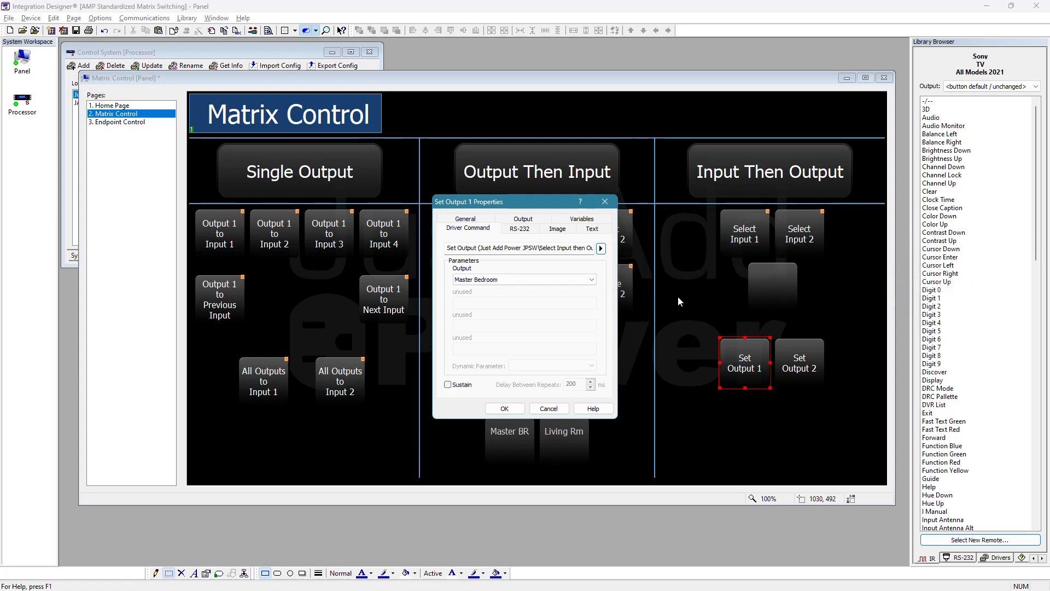
{"action": "left_click", "coordinate": [551, 279]}
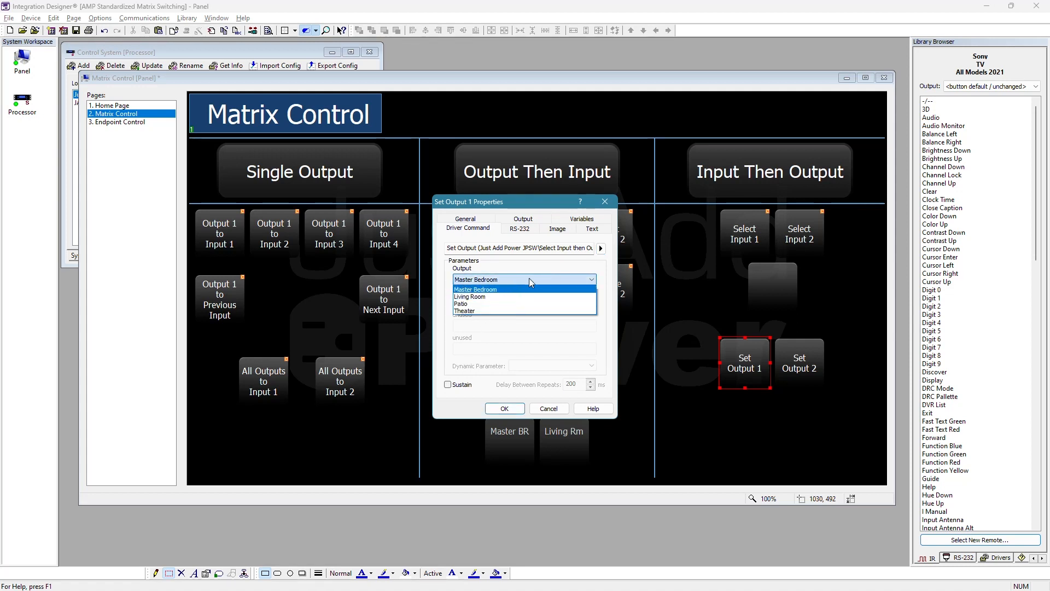
{"action": "left_click", "coordinate": [530, 279]}
- Try the Just Add Power JPSW command Set Output Range on the Set Output 1 button, with outputs 1-4
{"action": "left_click", "coordinate": [602, 248]}
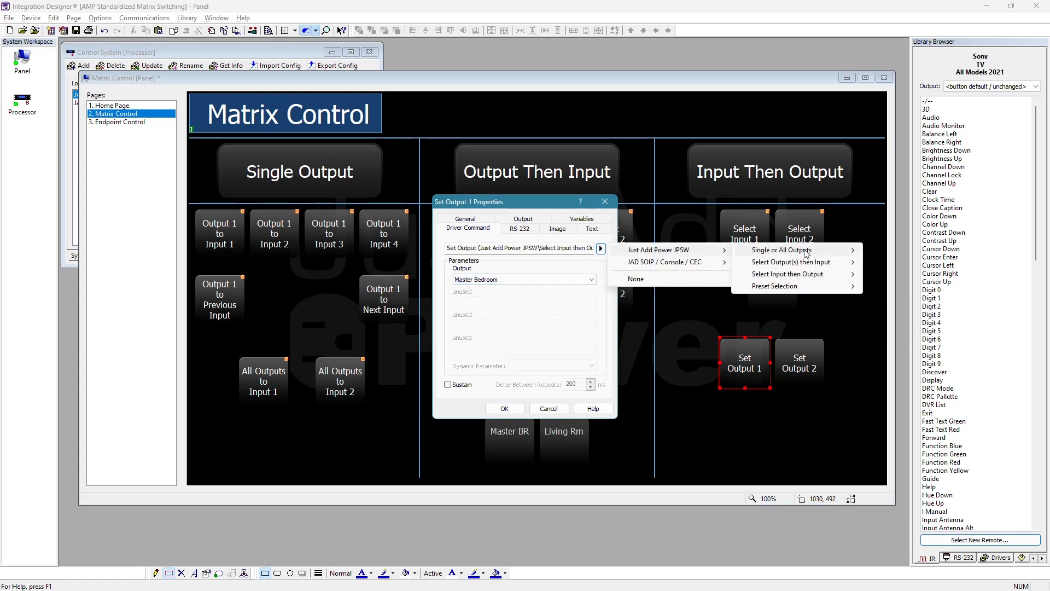
{"action": "mouse_move", "coordinate": [830, 275]}
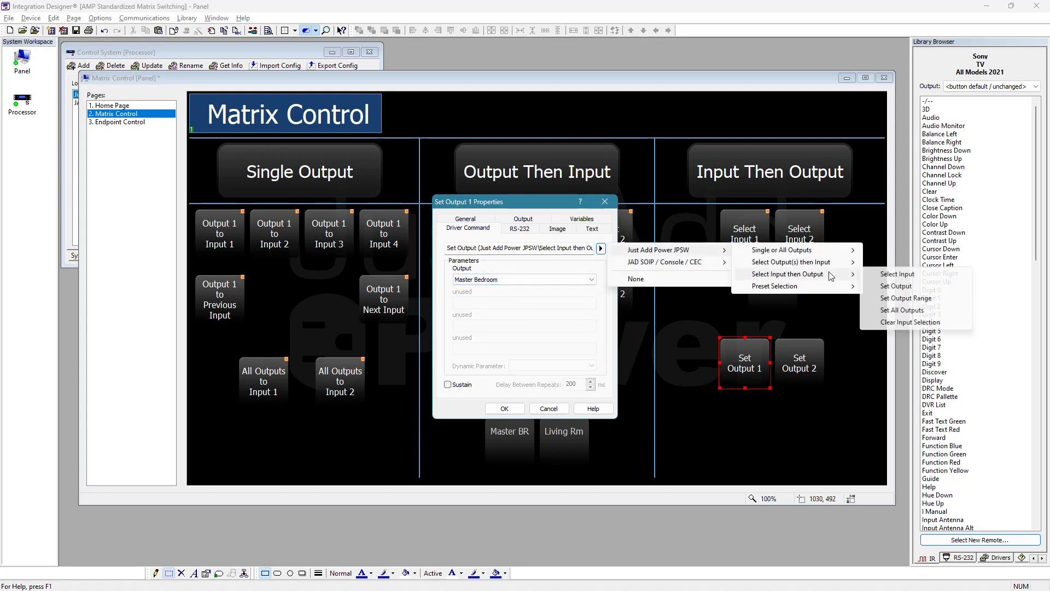
{"action": "left_click", "coordinate": [906, 298]}
{"action": "left_click", "coordinate": [504, 281]}
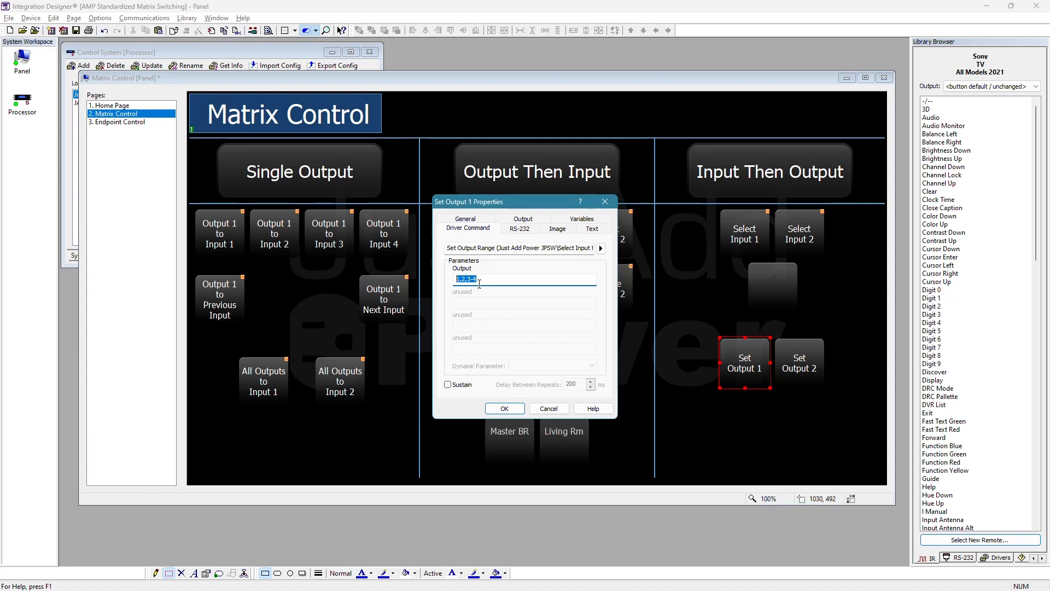
{"action": "type", "text": "1-4"}
- Review the other Just Add Power JPSW Select Input then Output commands, and discard the changes to Set Output 1's properties
{"action": "left_click", "coordinate": [601, 248]}
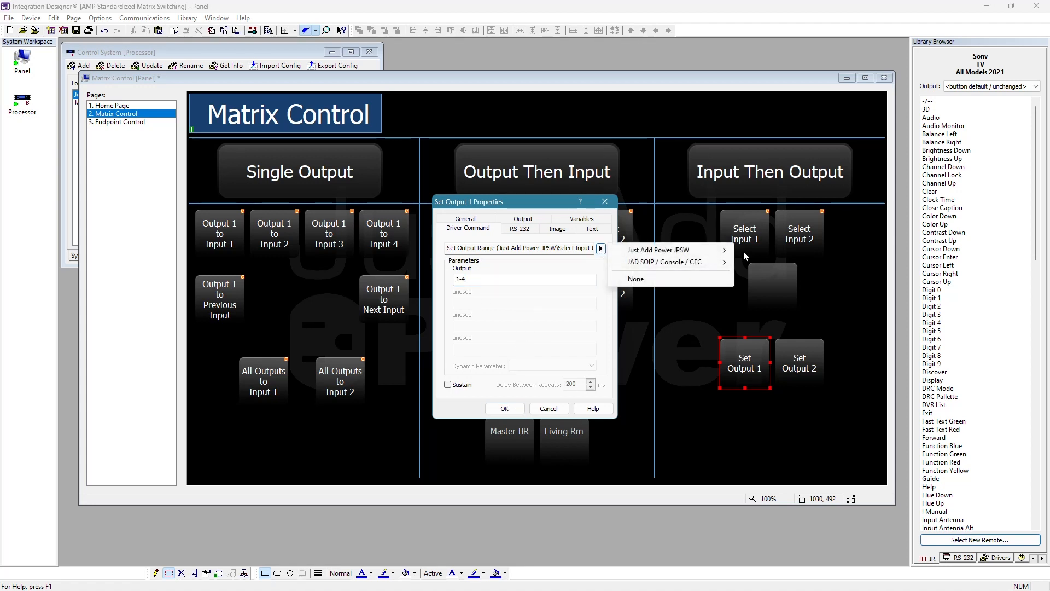
{"action": "mouse_move", "coordinate": [712, 251]}
{"action": "mouse_move", "coordinate": [840, 274]}
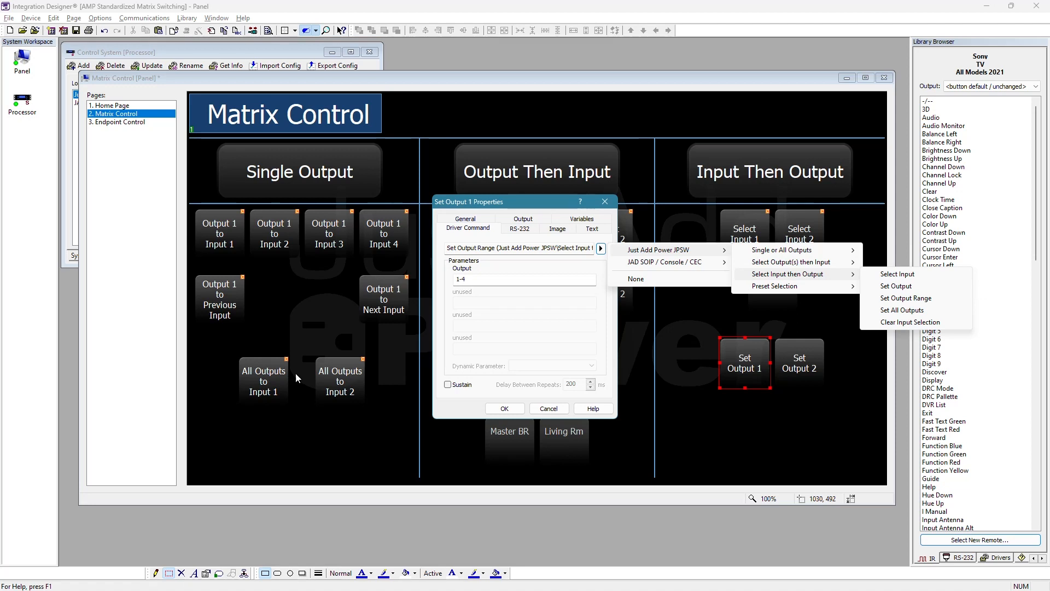
{"action": "left_click", "coordinate": [922, 326]}
{"action": "key", "text": "Return"}
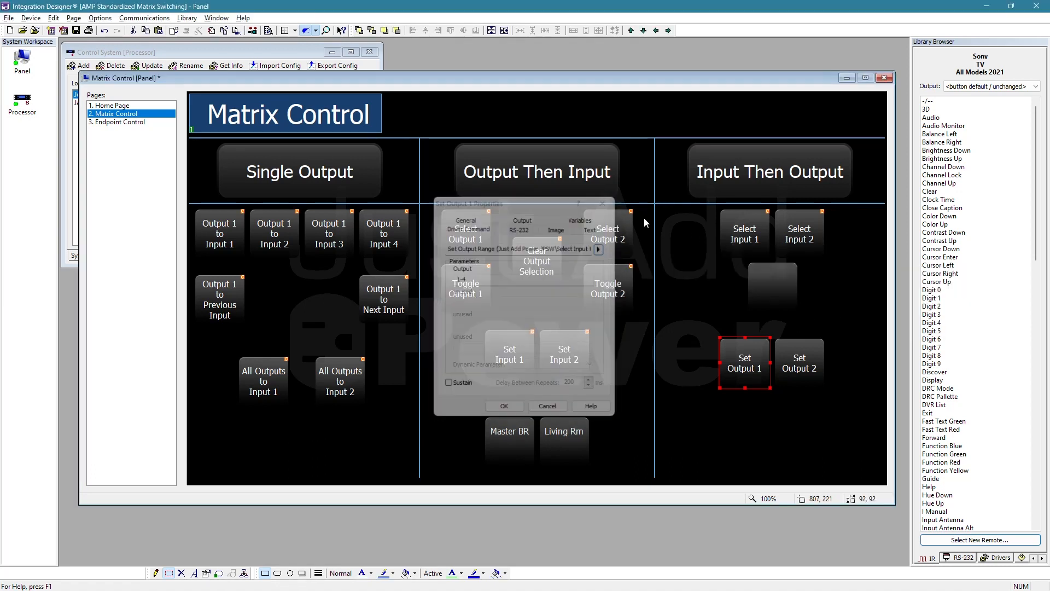
{"action": "left_click", "coordinate": [759, 246]}
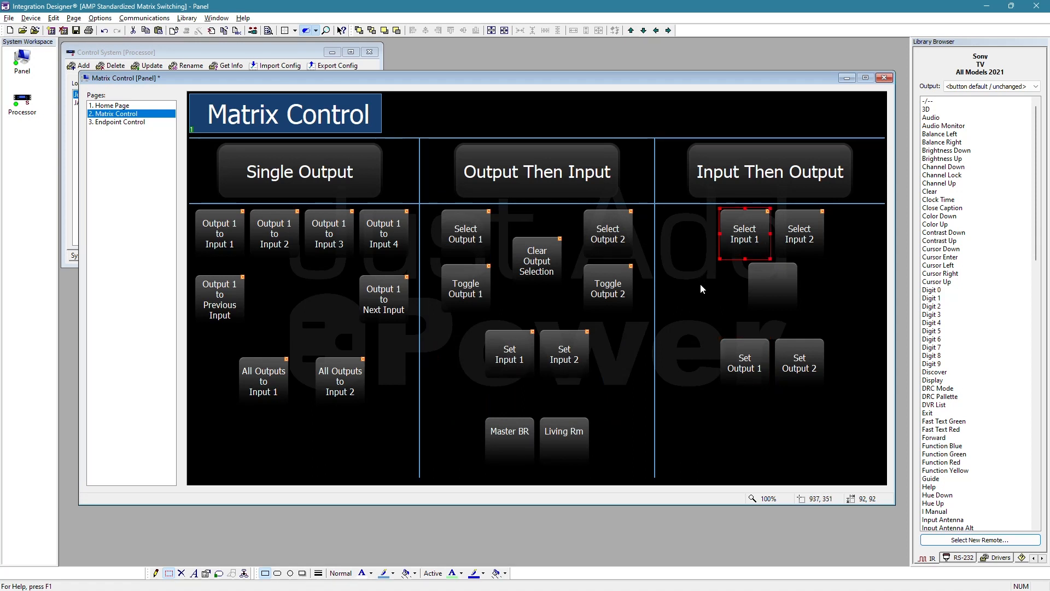
{"action": "left_click", "coordinate": [813, 251]}
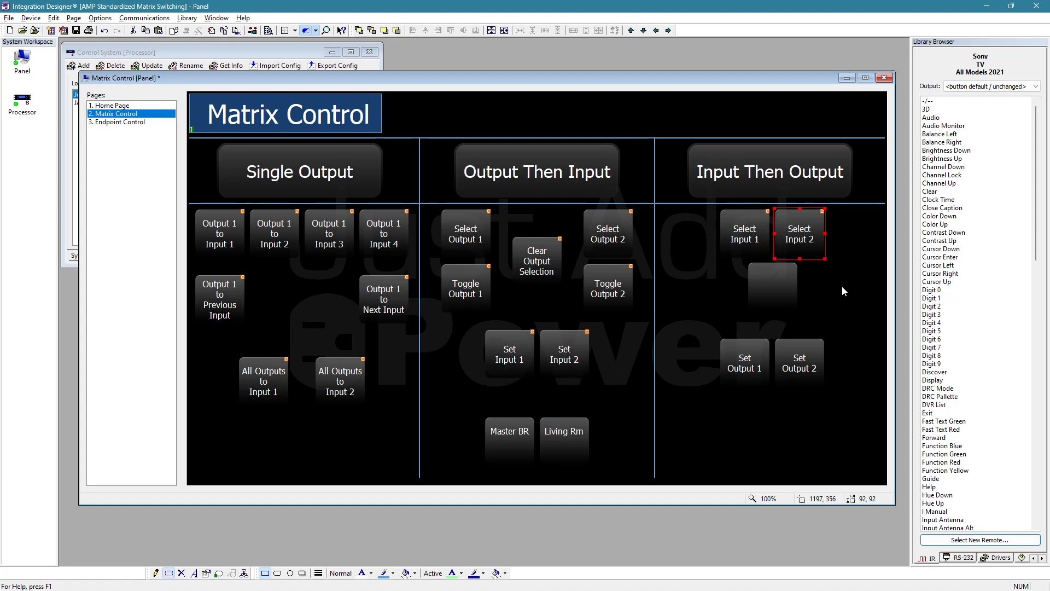
{"action": "left_click", "coordinate": [732, 244]}
{"action": "left_click", "coordinate": [803, 235]}
- Assign the Just Add Power JPSW command Set Output from Select Input then Output to the Set Output 1 button, keeping Master Bedroom as output
{"action": "right_click", "coordinate": [767, 349]}
{"action": "left_click", "coordinate": [777, 357]}
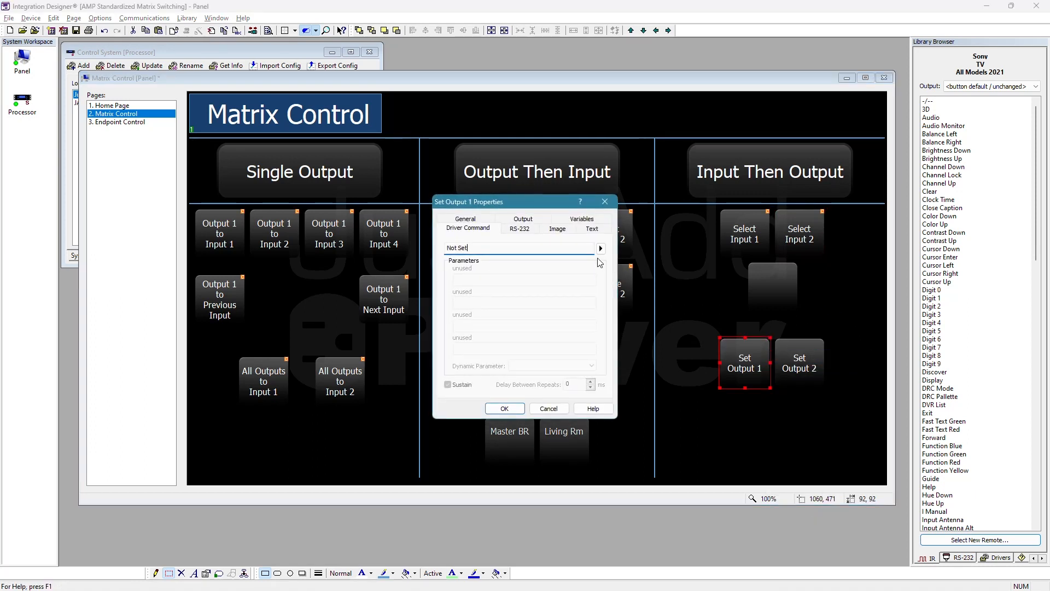
{"action": "left_click", "coordinate": [601, 249]}
{"action": "mouse_move", "coordinate": [684, 250]}
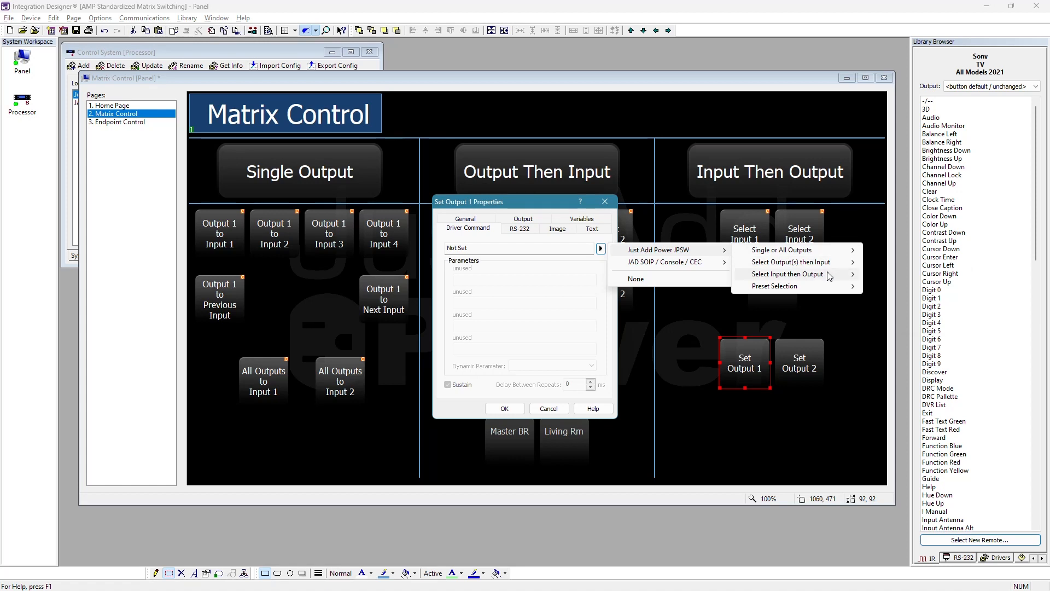
{"action": "left_click", "coordinate": [914, 285]}
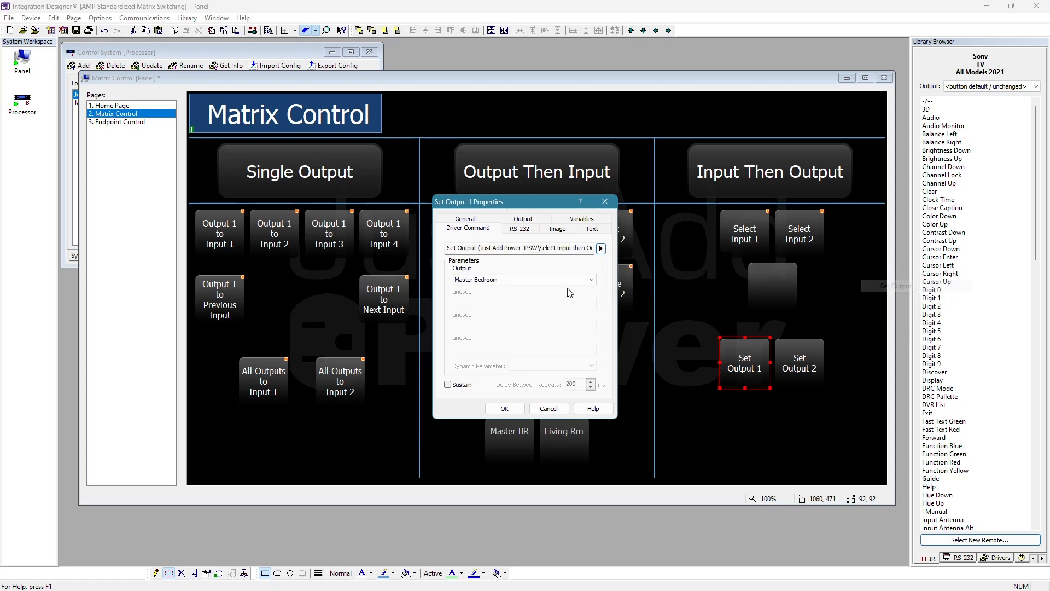
{"action": "left_click", "coordinate": [517, 279]}
{"action": "left_click", "coordinate": [517, 279]}
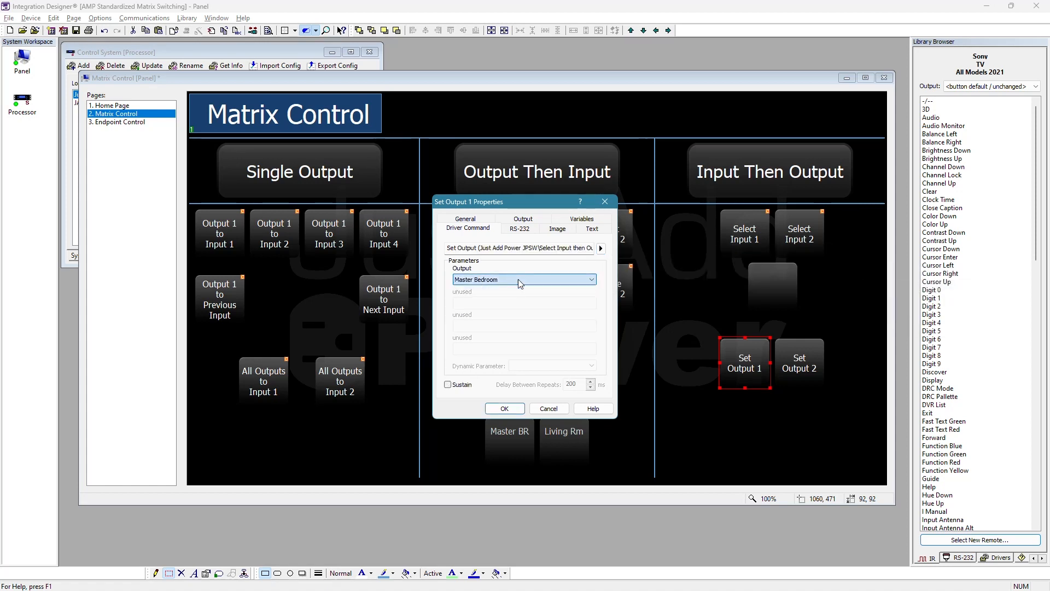
{"action": "left_click", "coordinate": [514, 409]}
- Assign the same Just Add Power JPSW Set Output command to the Set Output 2 button, with Living Room as output
{"action": "right_click", "coordinate": [804, 361]}
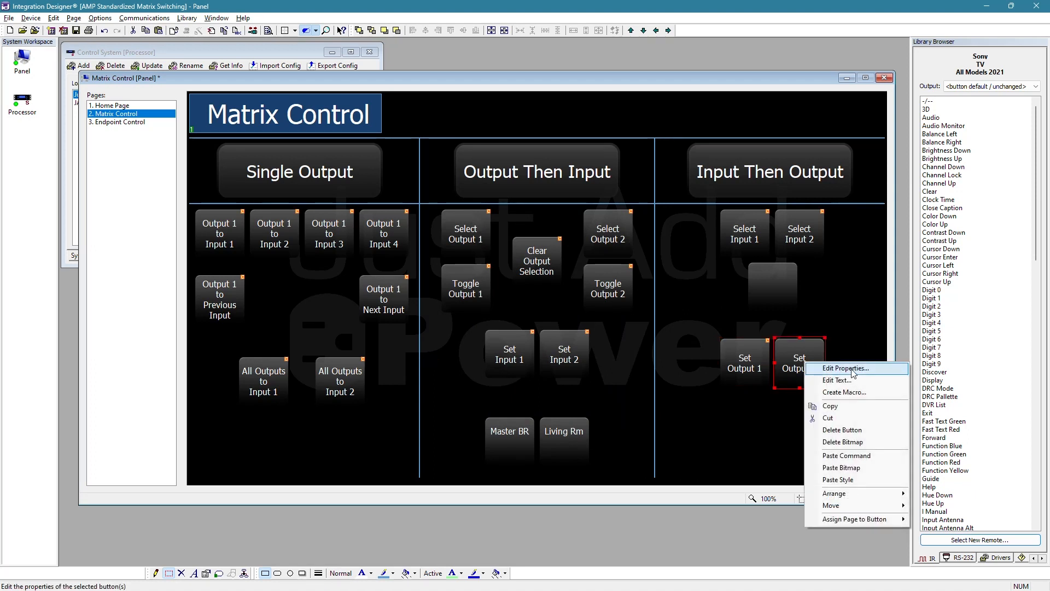
{"action": "left_click", "coordinate": [847, 370]}
{"action": "left_click", "coordinate": [601, 249]}
{"action": "mouse_move", "coordinate": [668, 252]}
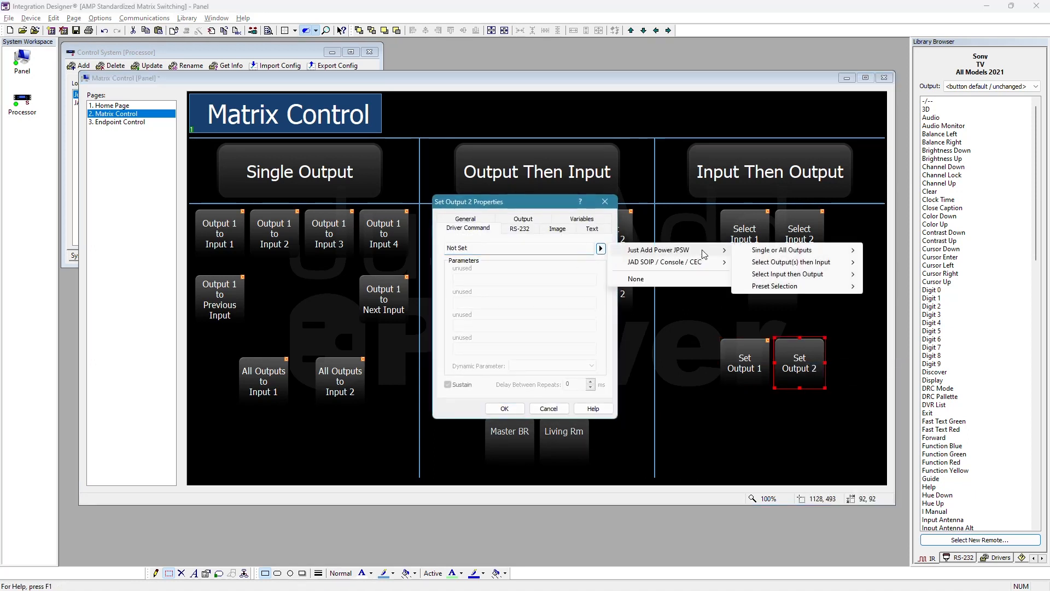
{"action": "mouse_move", "coordinate": [820, 275]}
{"action": "left_click", "coordinate": [902, 288]}
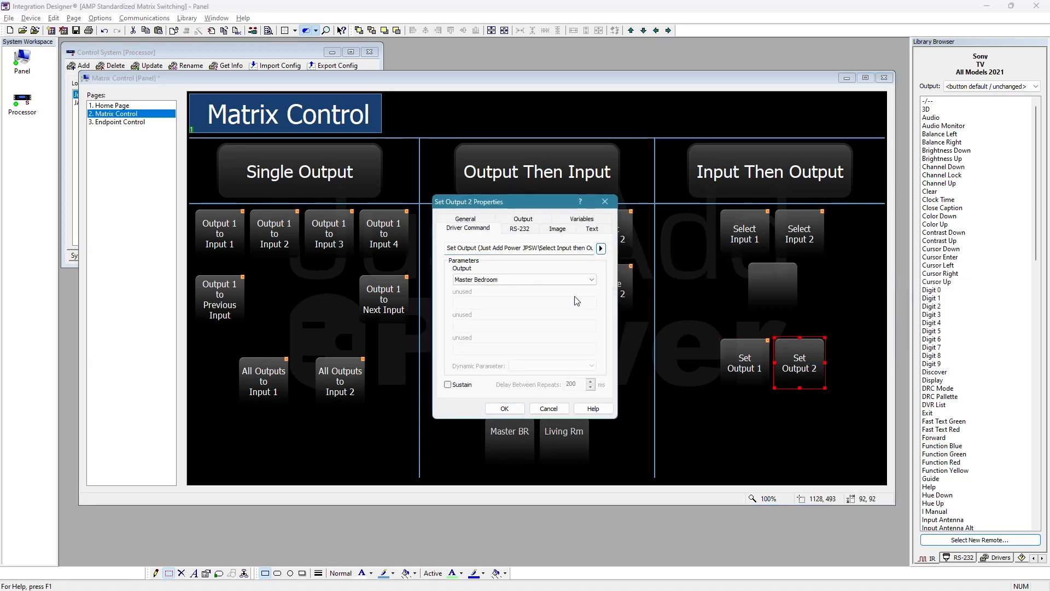
{"action": "left_click", "coordinate": [501, 280]}
{"action": "left_click", "coordinate": [491, 312]}
{"action": "left_click", "coordinate": [509, 410]}
- Save the system file and send the updated files to the panel and processor
{"action": "left_click", "coordinate": [731, 436]}
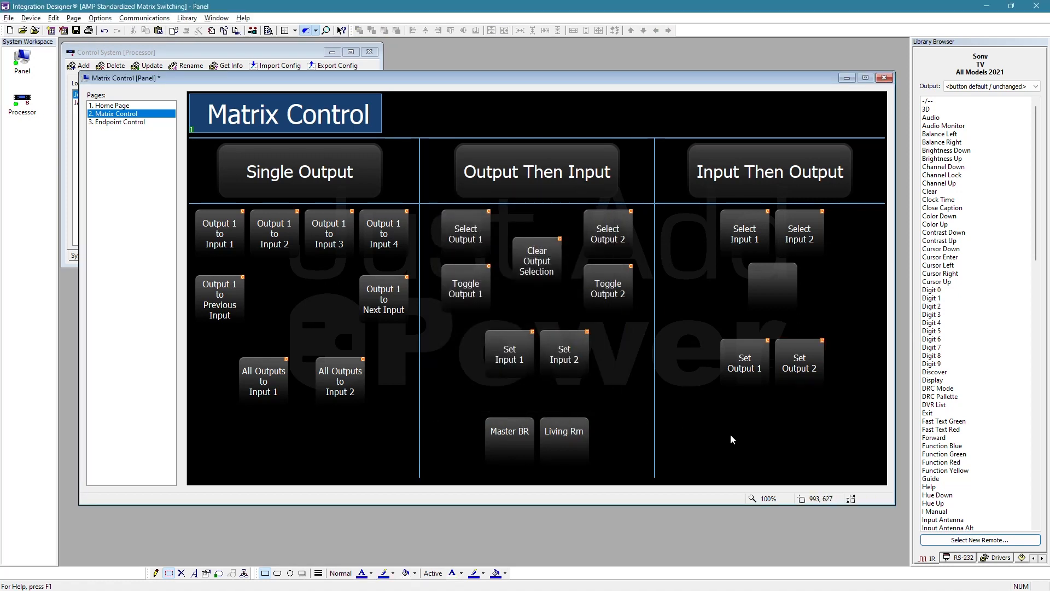
{"action": "key", "text": "ctrl+s"}
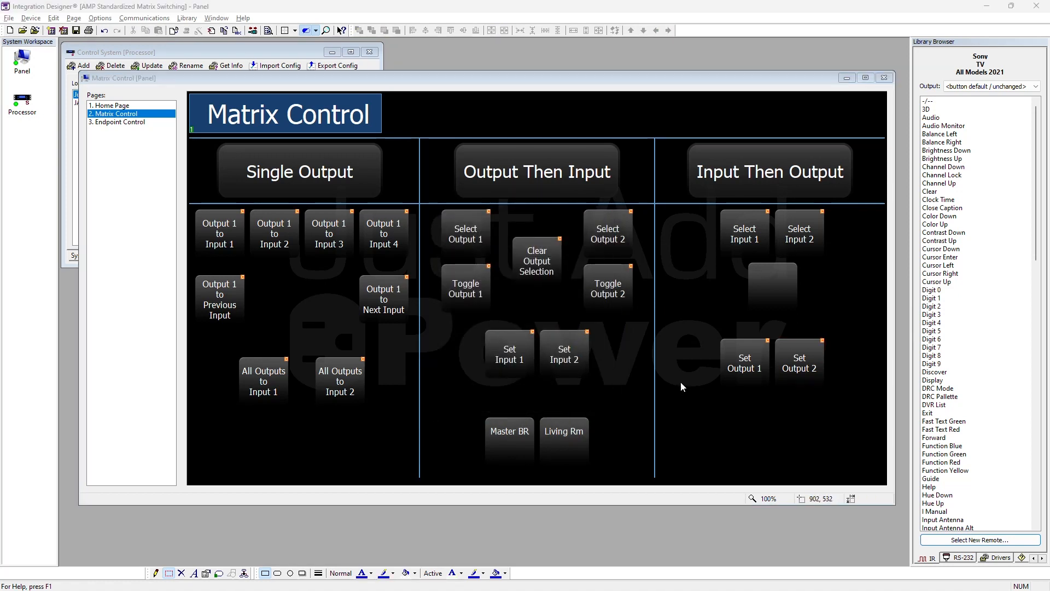
{"action": "left_click", "coordinate": [252, 30]}
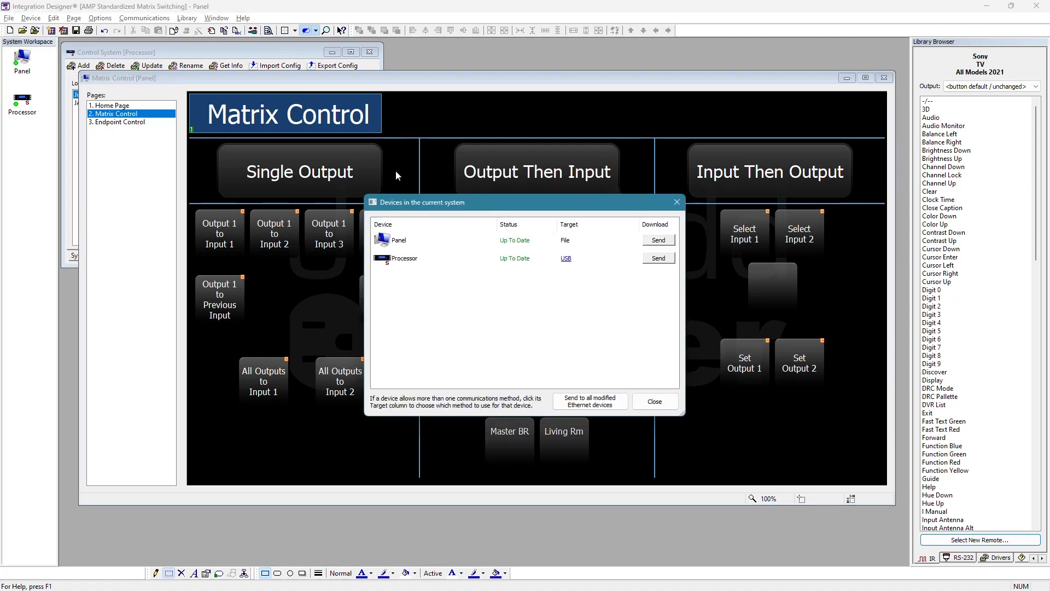
{"action": "left_click", "coordinate": [654, 403]}
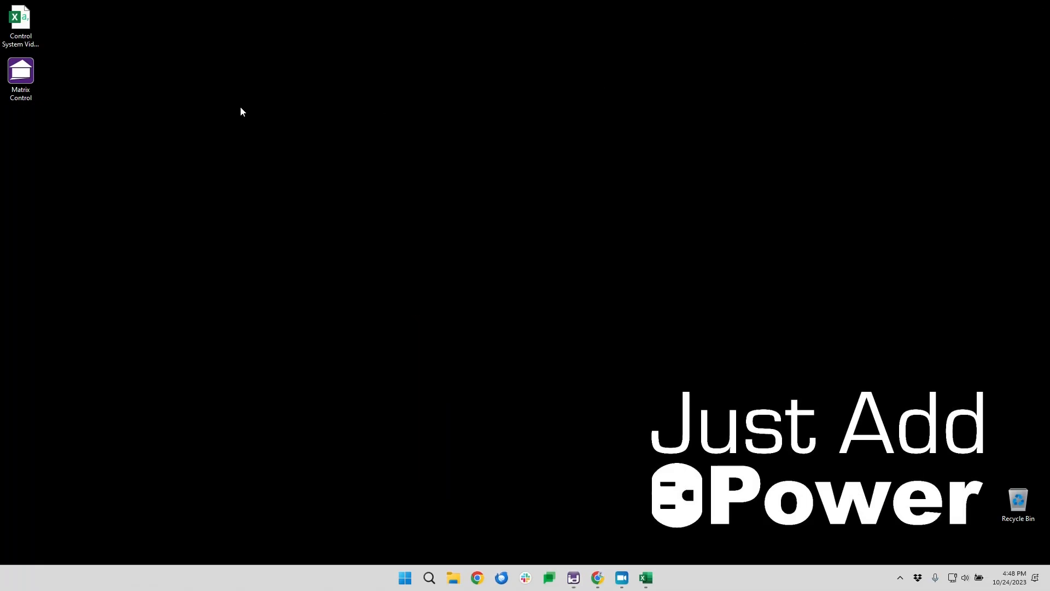
- Switch to the Matrix Control page in RTI Virtual Panel and clear the output selection
{"action": "double_click", "coordinate": [20, 74]}
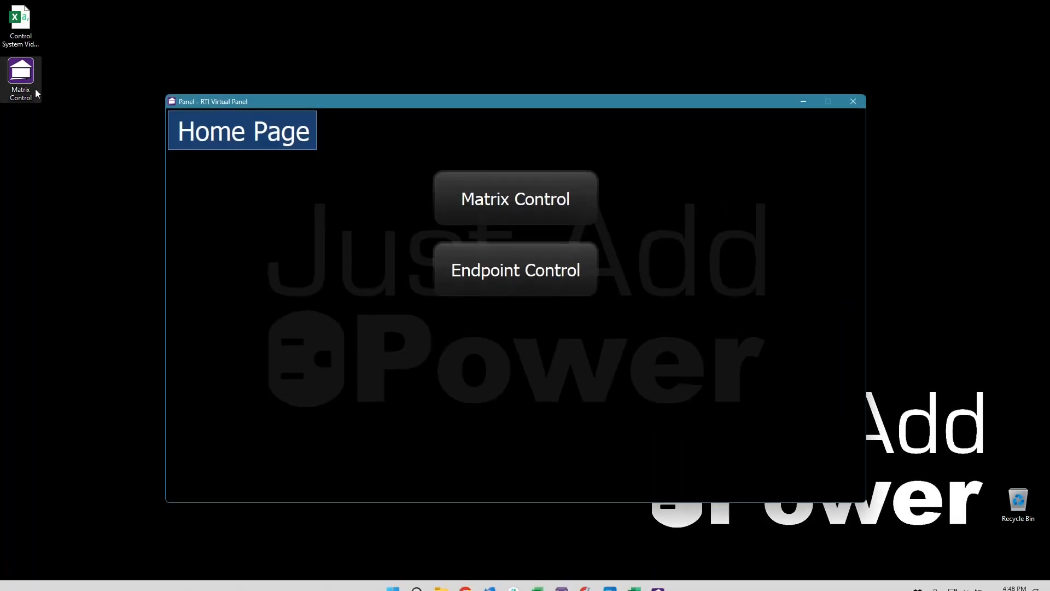
{"action": "left_click", "coordinate": [512, 189]}
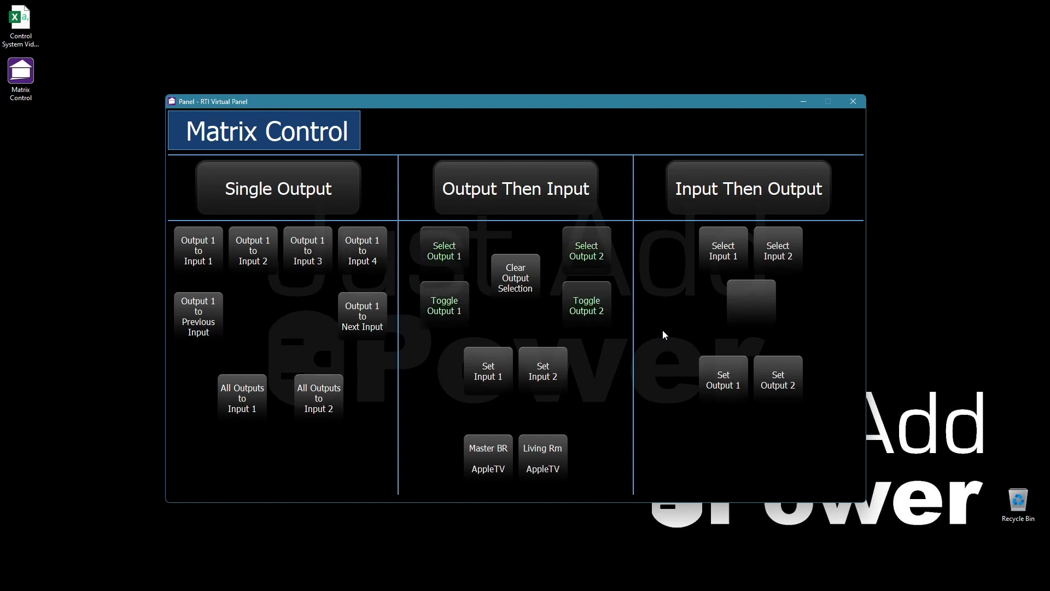
{"action": "left_click", "coordinate": [514, 280]}
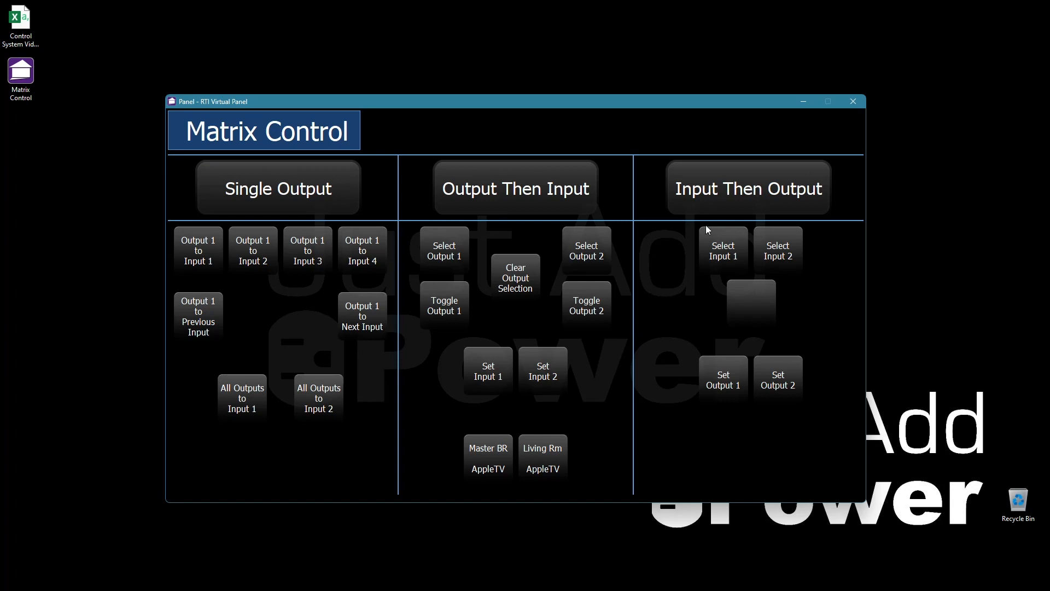
- Test the Input Then Output section by selecting Input 1 and Input 2 in turn, and route Input 1 to Outputs 1 and 2
{"action": "left_click", "coordinate": [728, 259]}
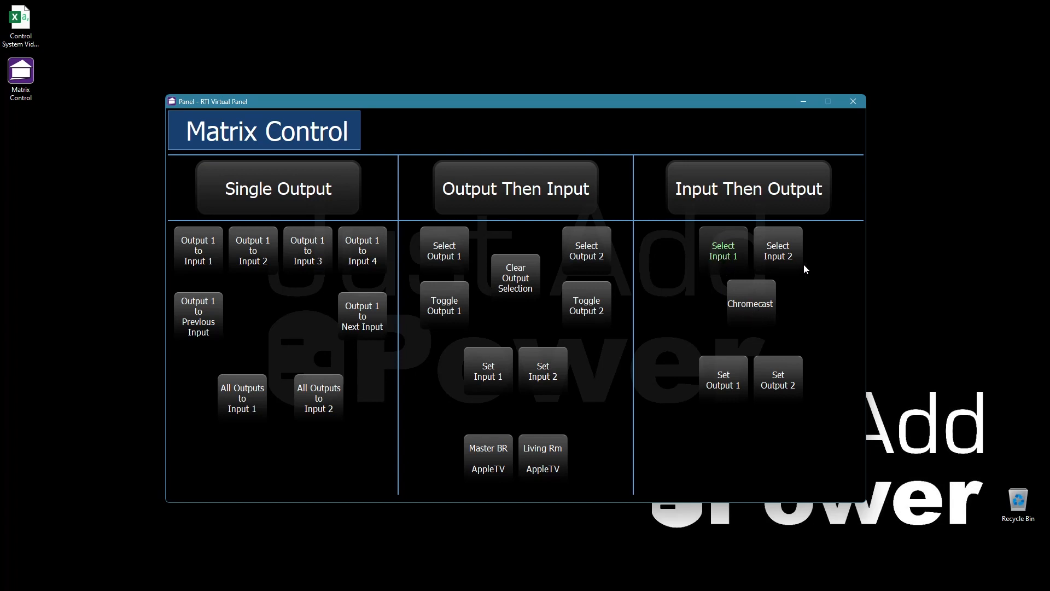
{"action": "left_click", "coordinate": [792, 254]}
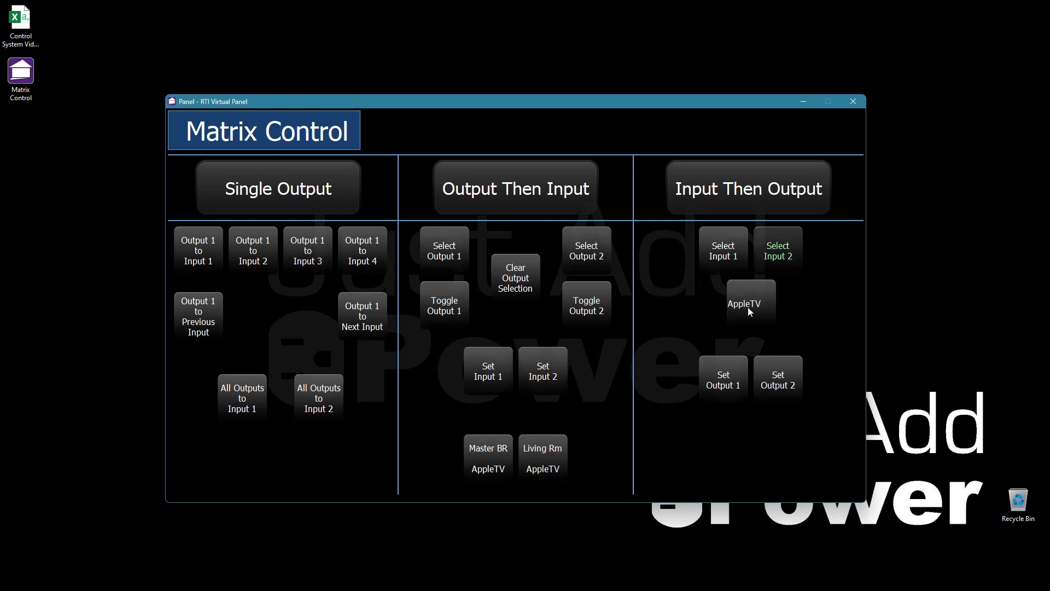
{"action": "left_click", "coordinate": [724, 256]}
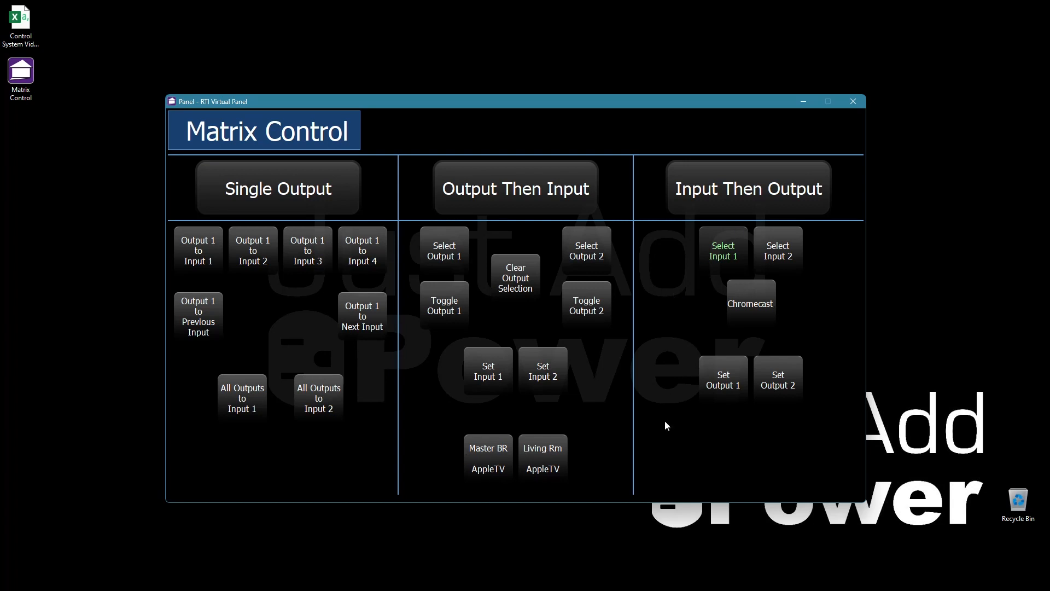
{"action": "left_click", "coordinate": [732, 387]}
{"action": "left_click", "coordinate": [787, 388]}
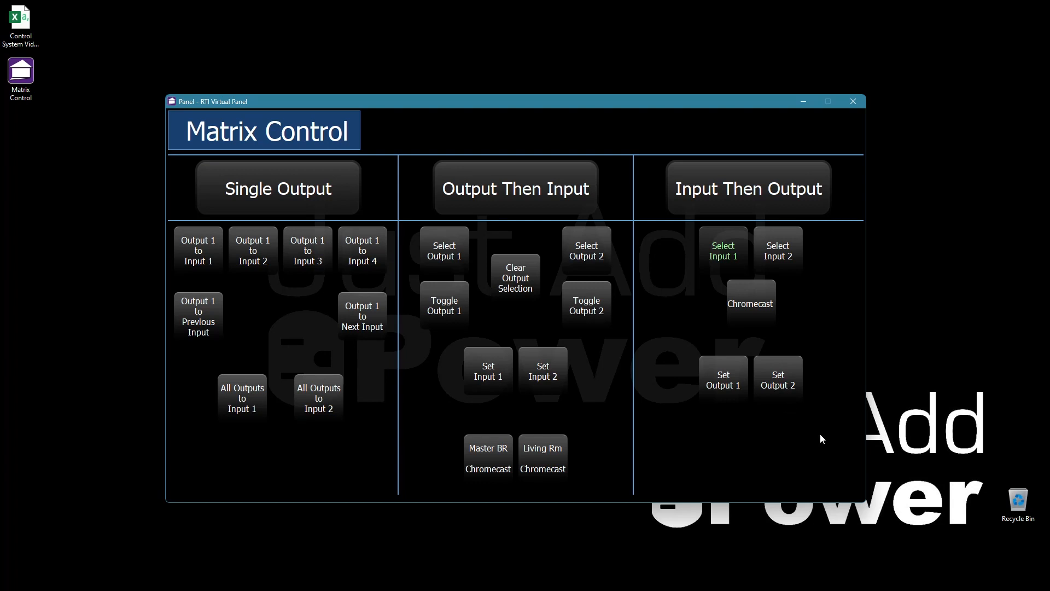
- Select Input 2 under Input Then Output and route it to Outputs 1 and 2
{"action": "left_click", "coordinate": [774, 256]}
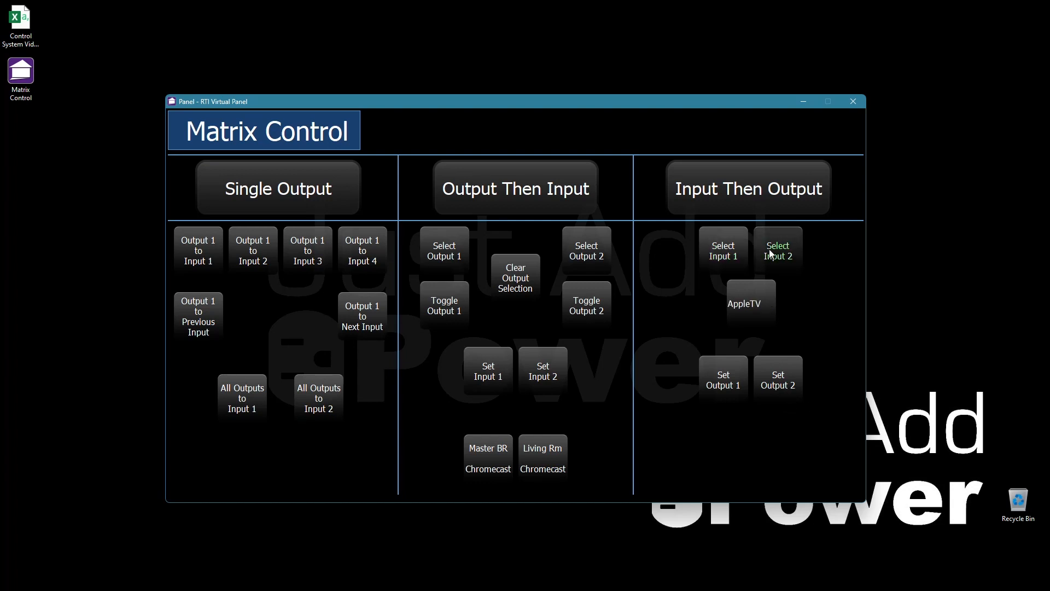
{"action": "left_click", "coordinate": [714, 392]}
{"action": "left_click", "coordinate": [791, 386]}
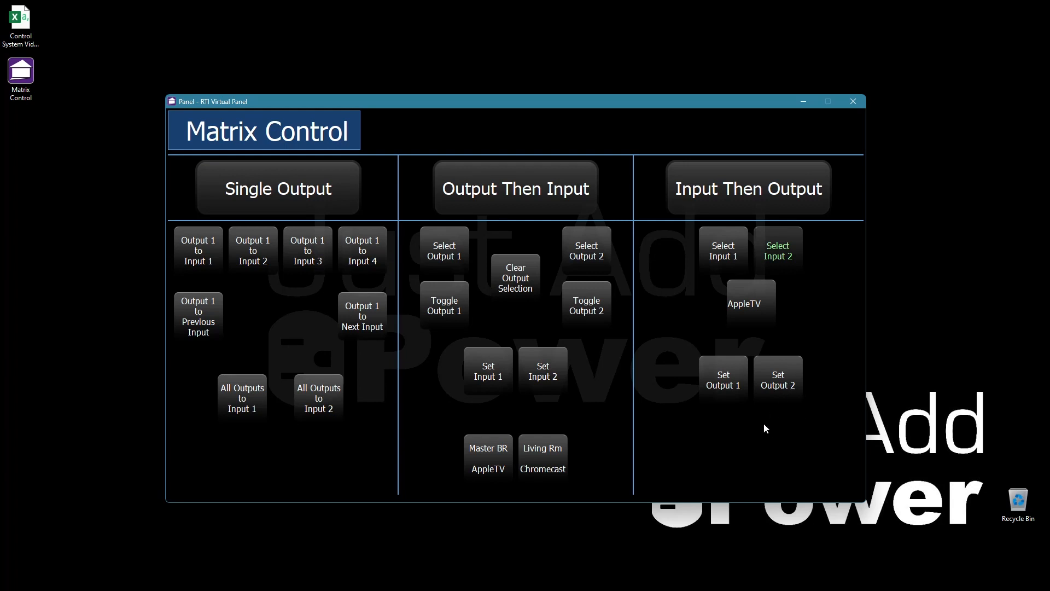